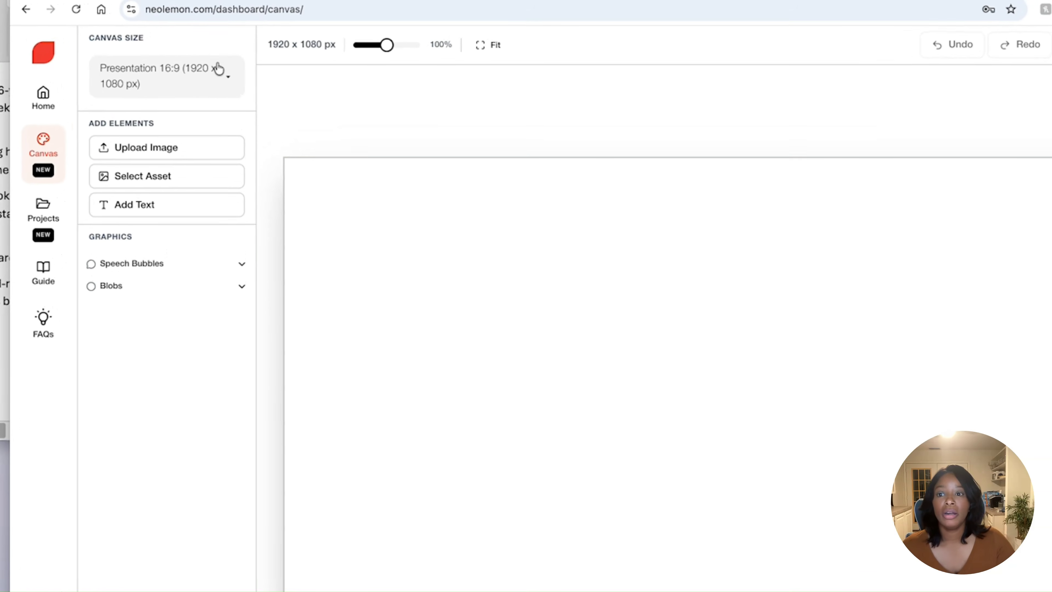
- Set the canvas size to Portrait US Letter 8.5x11 (KDP)
{"action": "left_click", "coordinate": [219, 77]}
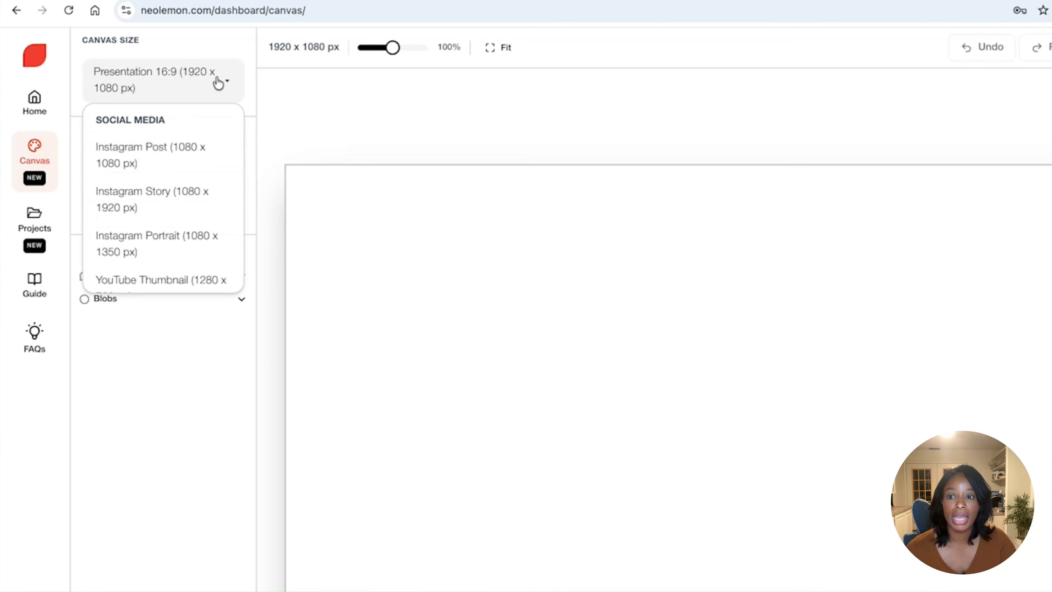
{"action": "scroll", "coordinate": [157, 183], "scroll_direction": "down", "scroll_amount": 5}
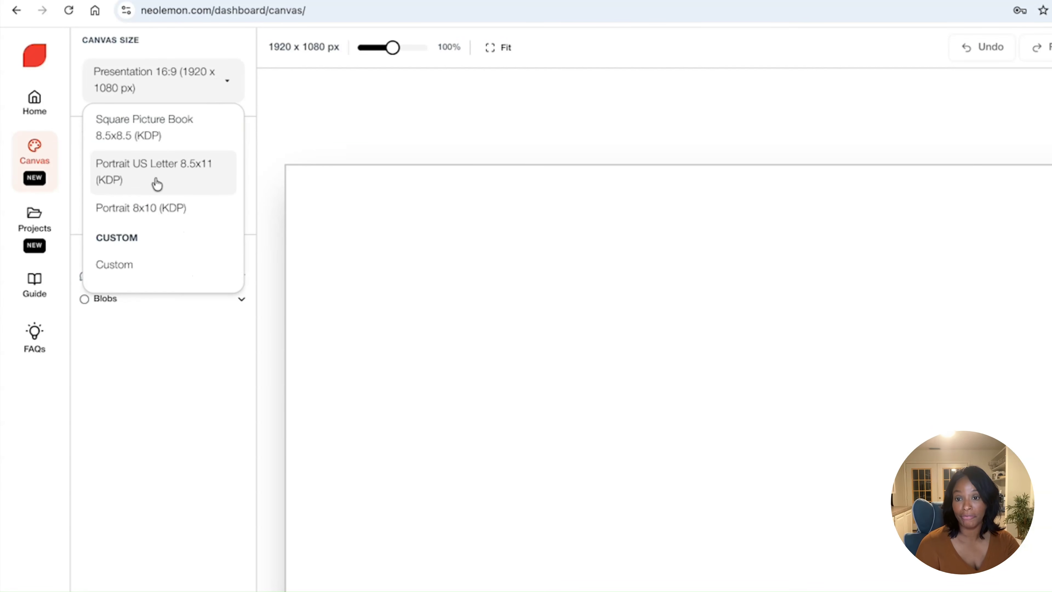
{"action": "left_click", "coordinate": [156, 184]}
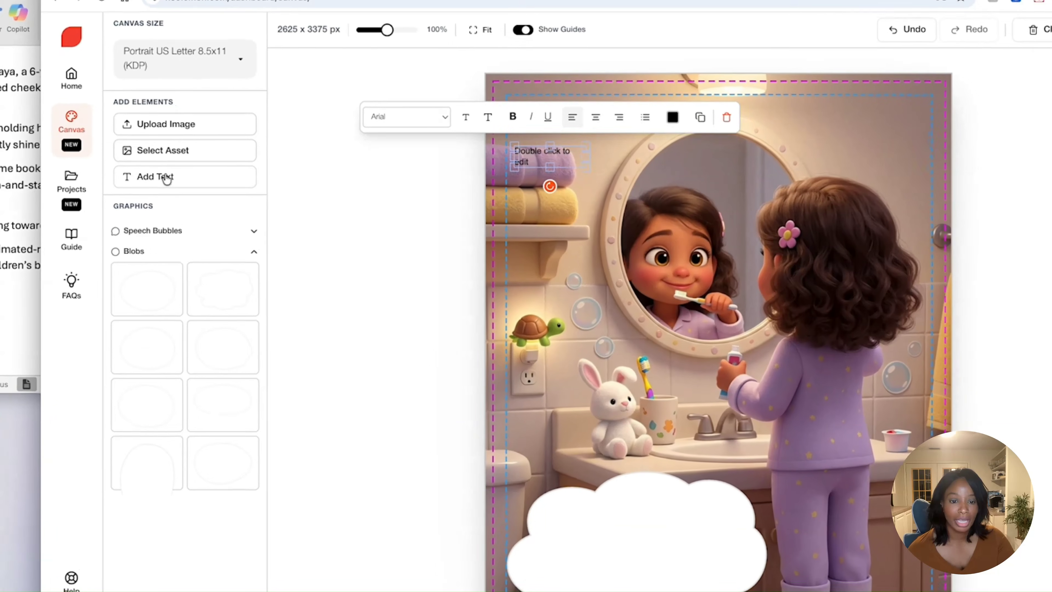
{"action": "left_click_drag", "start_coordinate": [541, 159], "coordinate": [607, 567]}
{"action": "left_click", "coordinate": [605, 579]}
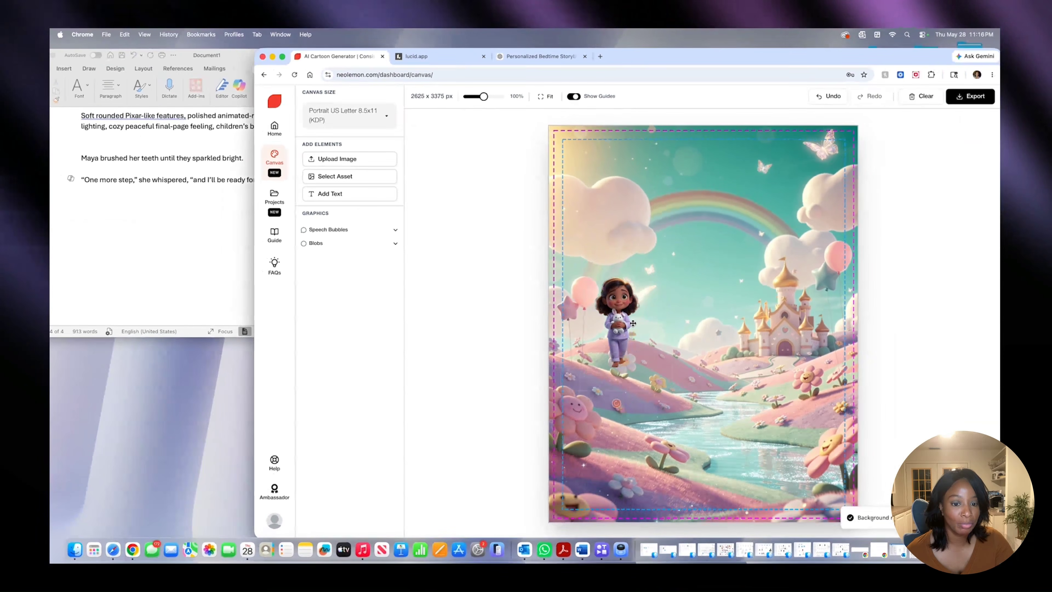
- Move the girl onto the hillside beside the river, below the castle, and adjust her shadow
{"action": "left_click_drag", "start_coordinate": [688, 359], "coordinate": [786, 387]}
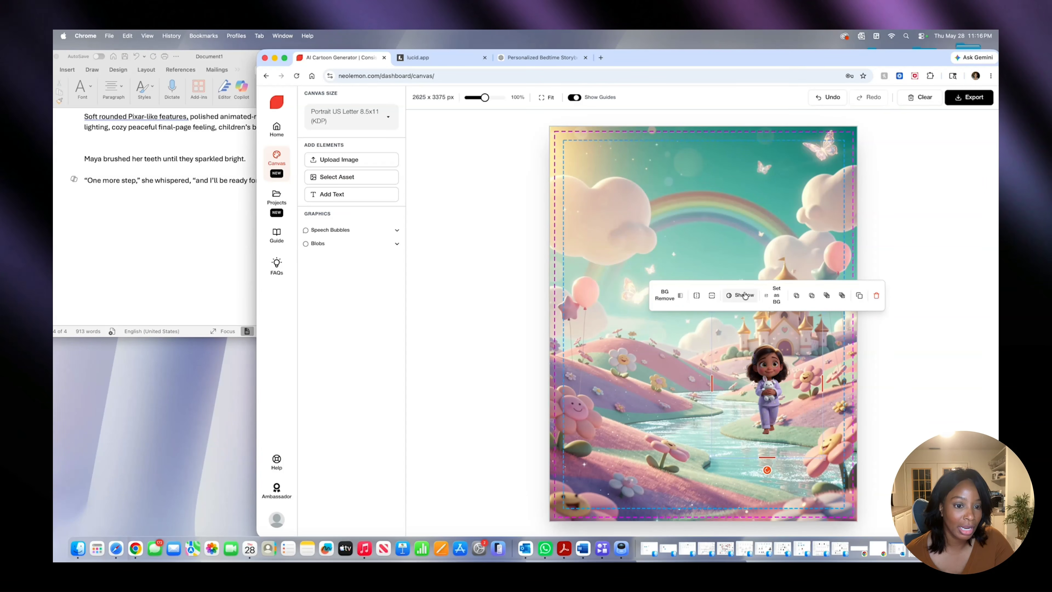
{"action": "left_click", "coordinate": [745, 295]}
{"action": "left_click", "coordinate": [620, 381]}
{"action": "left_click_drag", "start_coordinate": [640, 384], "coordinate": [653, 384]}
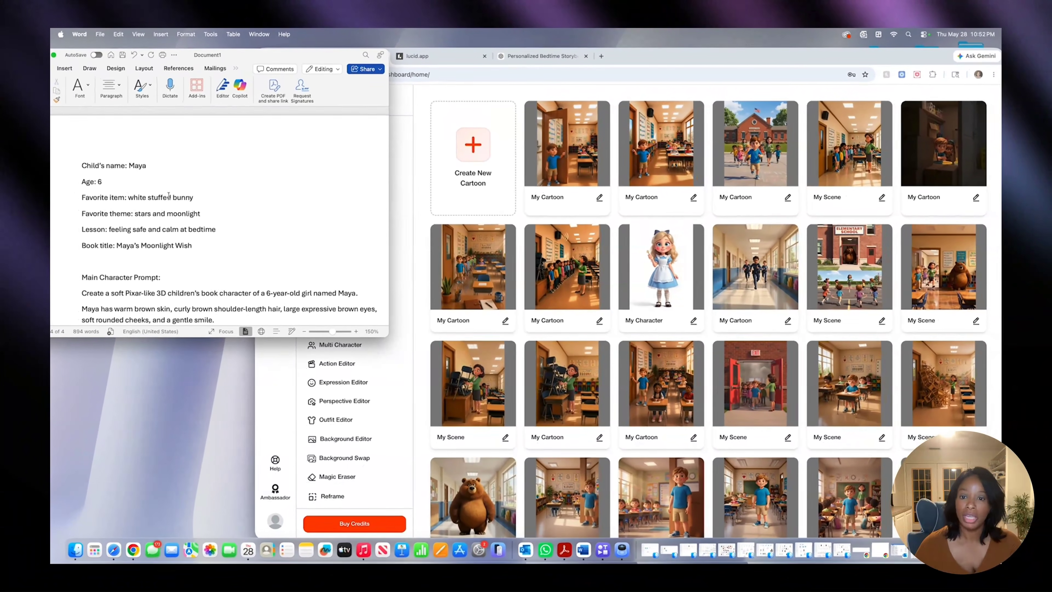
- Switch to the Neolemon dashboard and open Character Turbo
{"action": "left_click", "coordinate": [425, 177]}
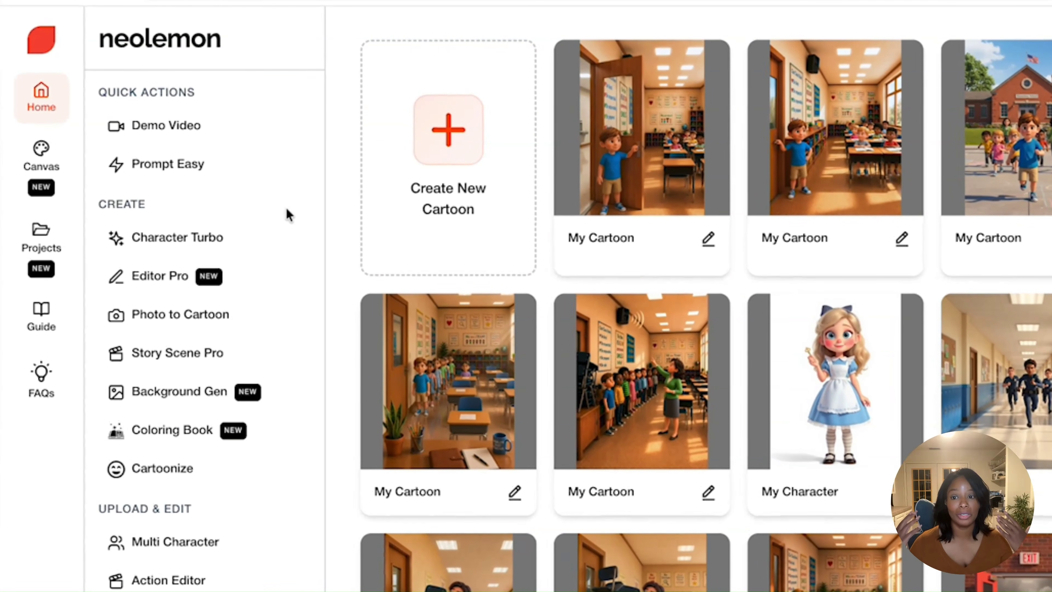
{"action": "left_click", "coordinate": [181, 244]}
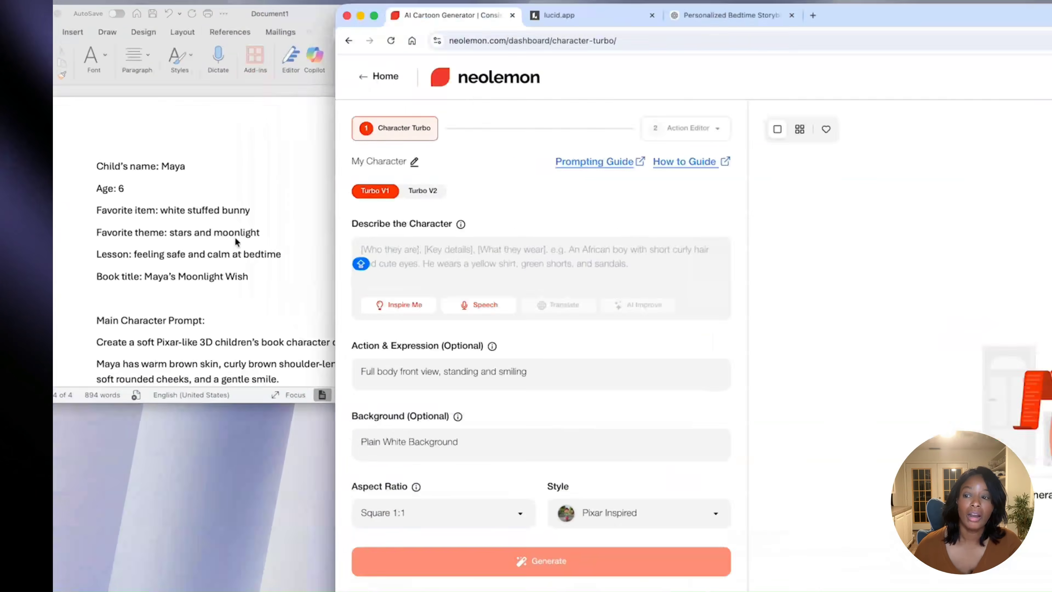
- Copy the text under Main Character Prompt in the Word document and paste it as the character description in Neolemon
{"action": "left_click", "coordinate": [235, 238]}
{"action": "scroll", "coordinate": [232, 257], "scroll_direction": "down", "scroll_amount": 10}
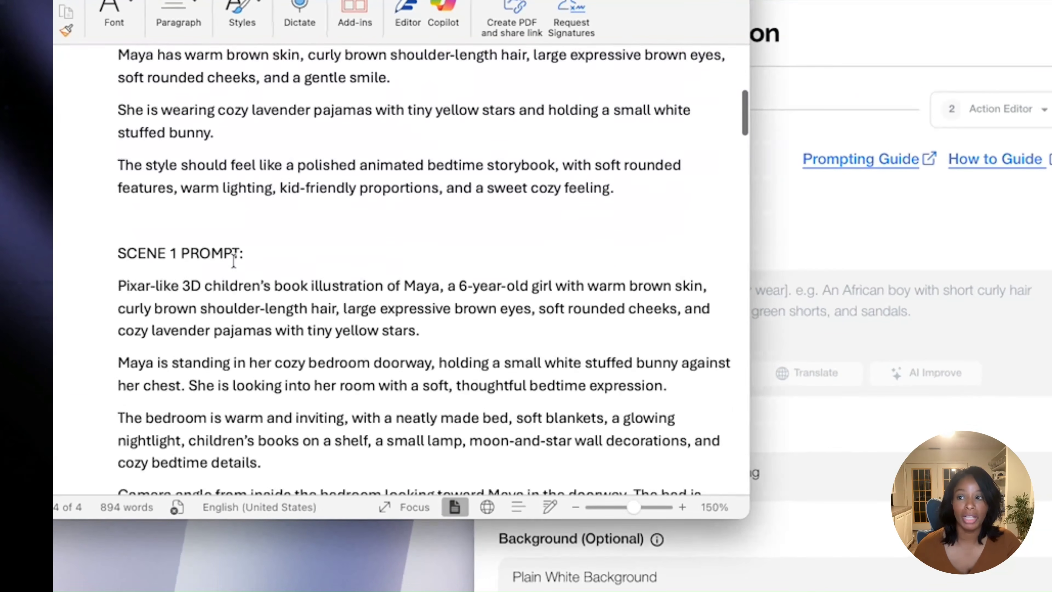
{"action": "scroll", "coordinate": [232, 257], "scroll_direction": "up", "scroll_amount": 3}
{"action": "scroll", "coordinate": [233, 261], "scroll_direction": "up", "scroll_amount": 1}
{"action": "left_click_drag", "start_coordinate": [118, 109], "coordinate": [633, 299]}
{"action": "right_click", "coordinate": [506, 268]}
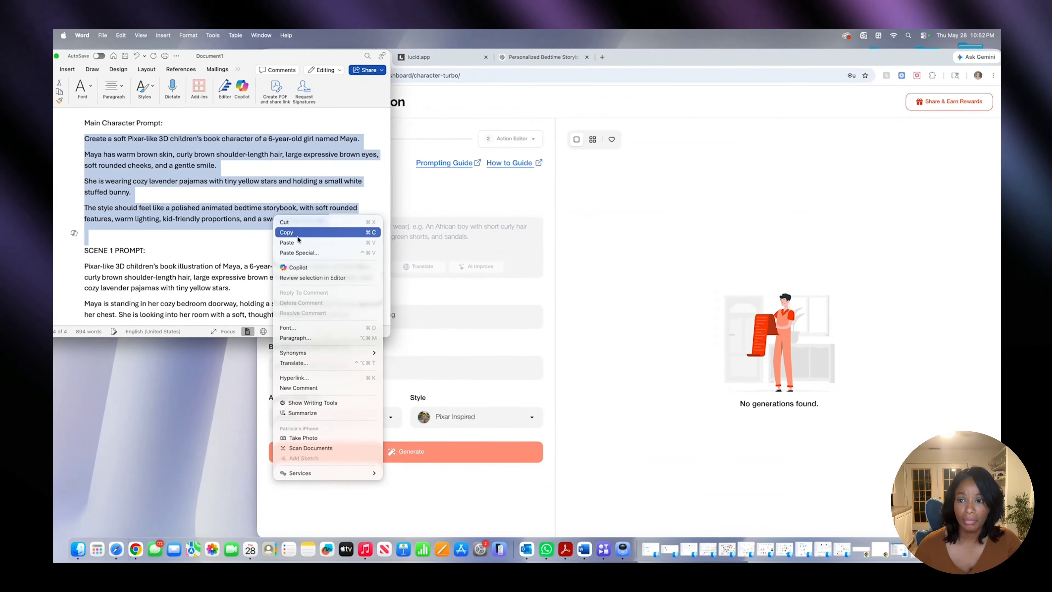
{"action": "left_click", "coordinate": [548, 302]}
{"action": "left_click", "coordinate": [395, 246]}
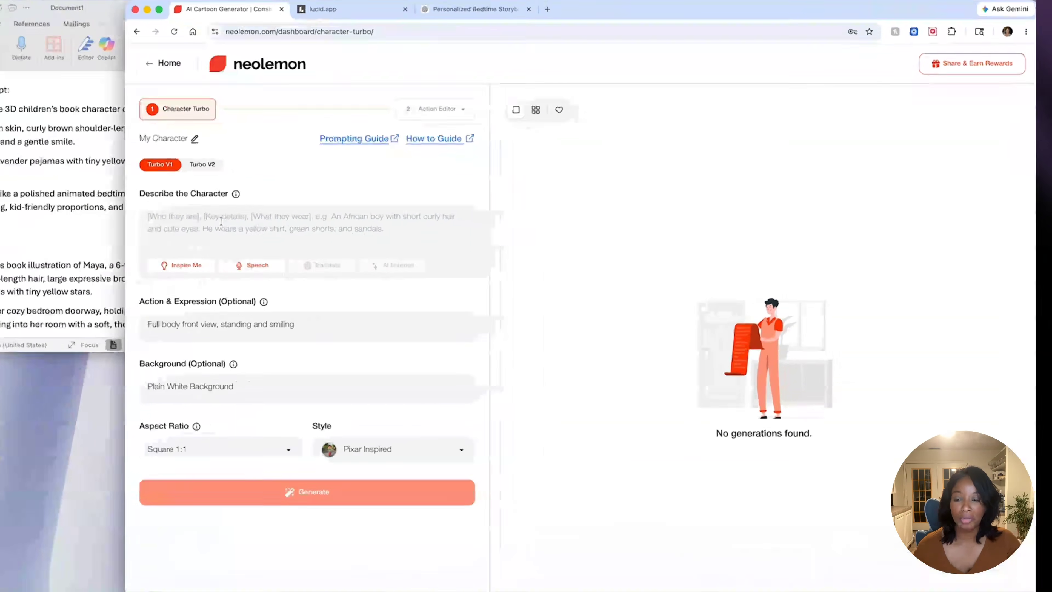
{"action": "left_click", "coordinate": [220, 222]}
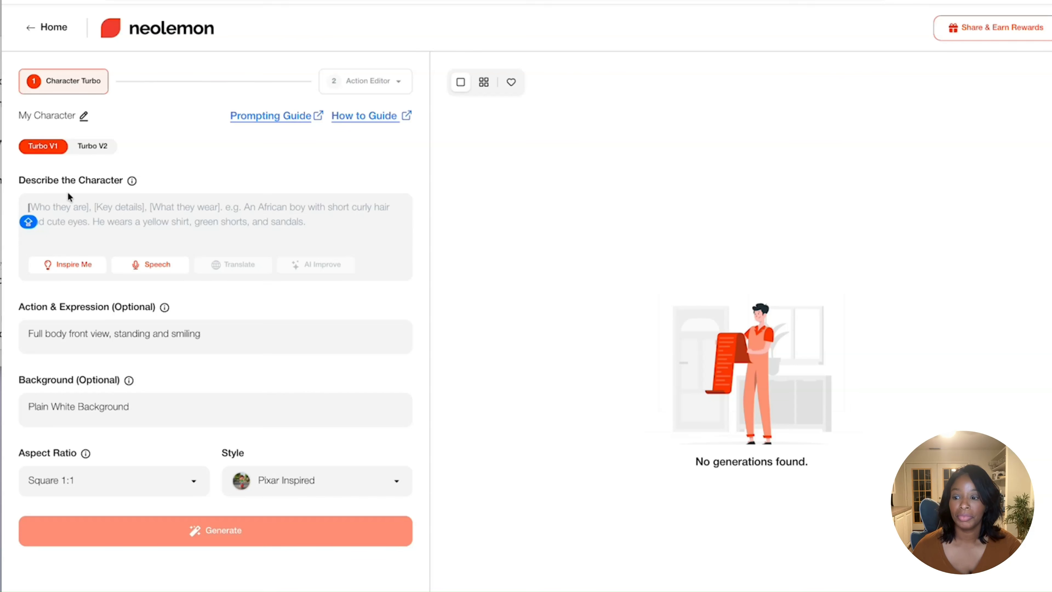
{"action": "right_click", "coordinate": [76, 202]}
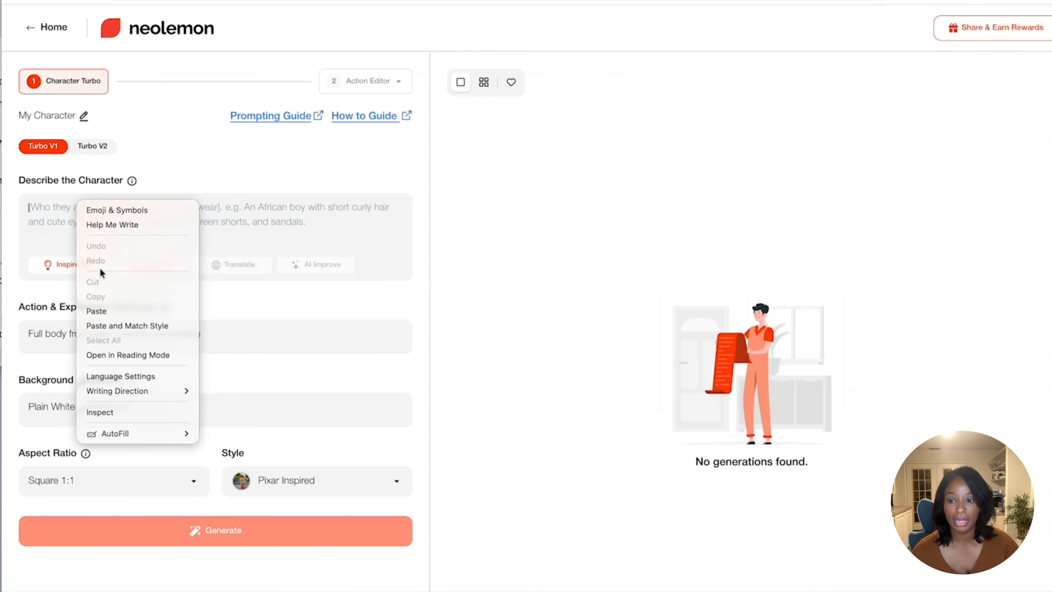
{"action": "left_click", "coordinate": [100, 311]}
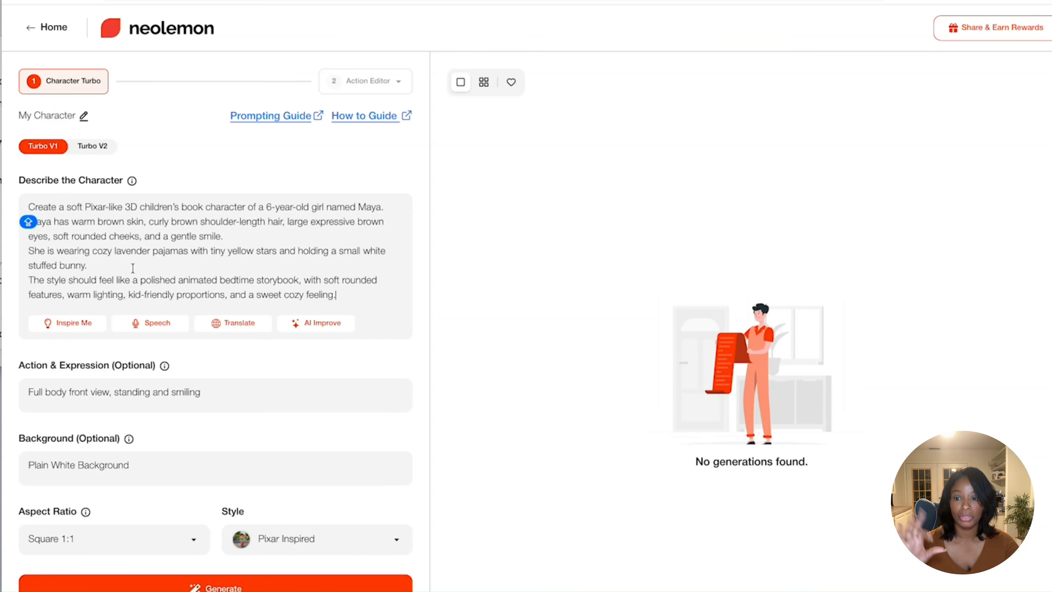
- Set the aspect ratio to Portrait 3:4, keep the Pixar Inspired style, and generate the character
{"action": "left_click", "coordinate": [143, 541]}
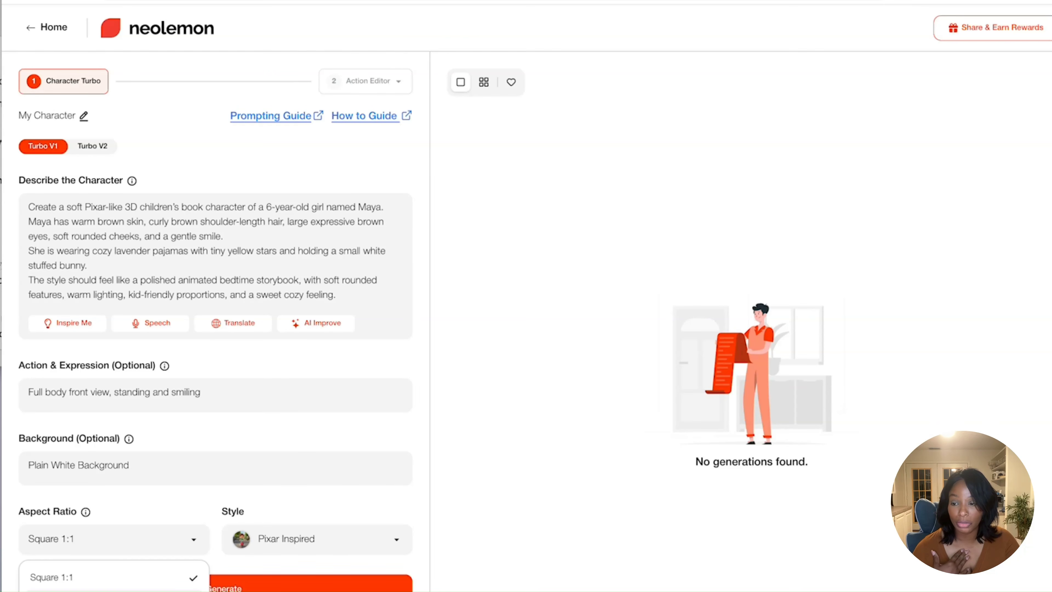
{"action": "left_click", "coordinate": [124, 591]}
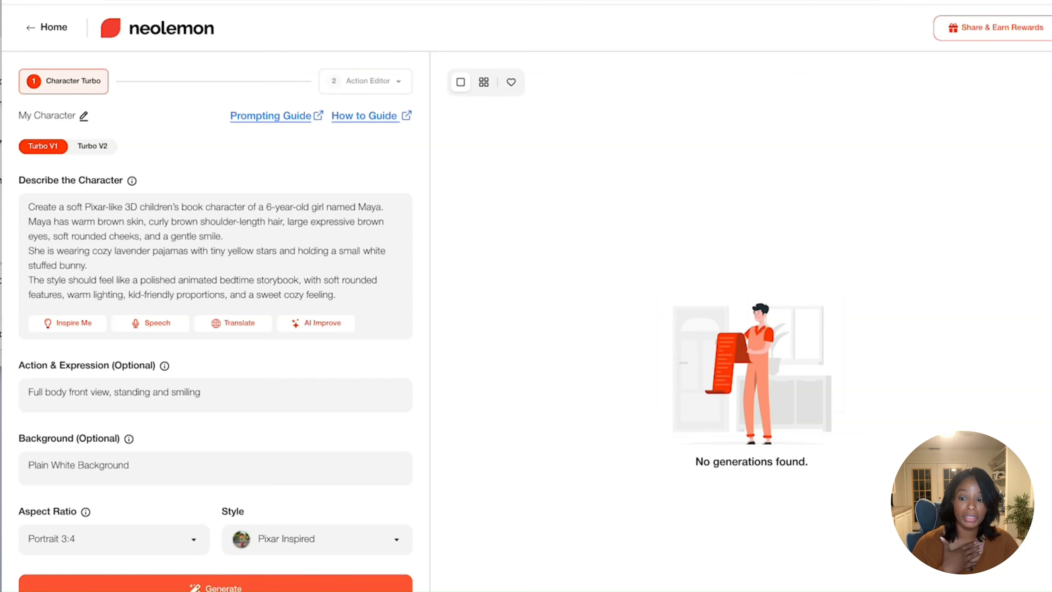
{"action": "left_click", "coordinate": [287, 541]}
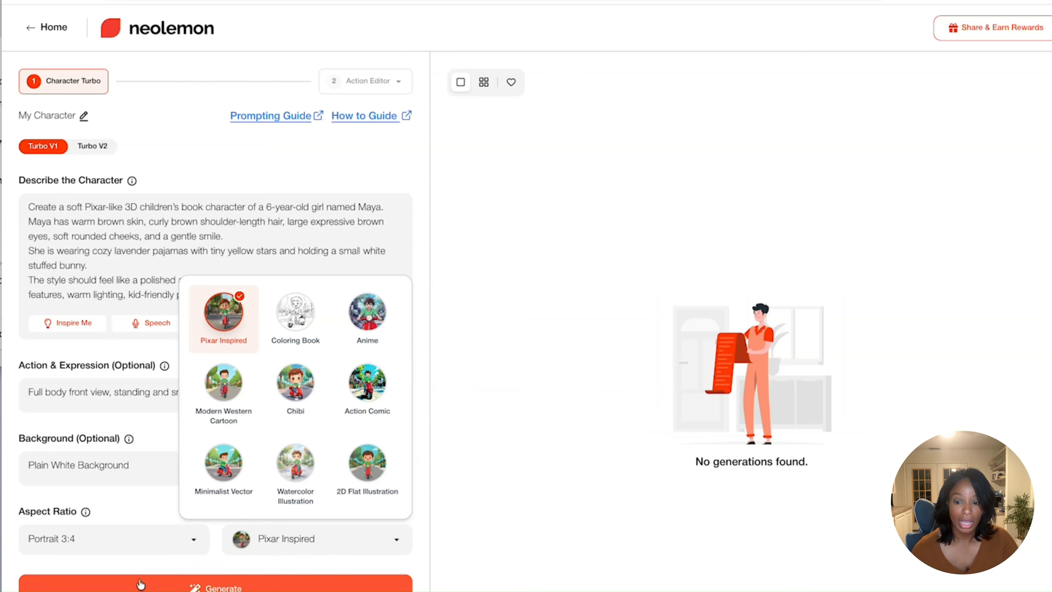
{"action": "left_click", "coordinate": [145, 587]}
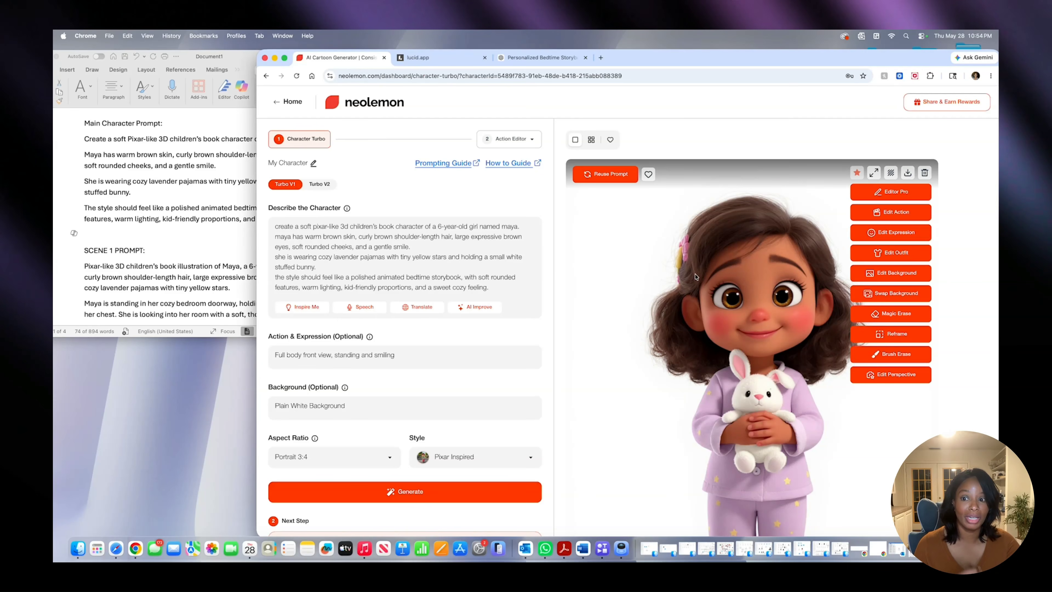
{"action": "scroll", "coordinate": [544, 302], "scroll_direction": "down", "scroll_amount": 1}
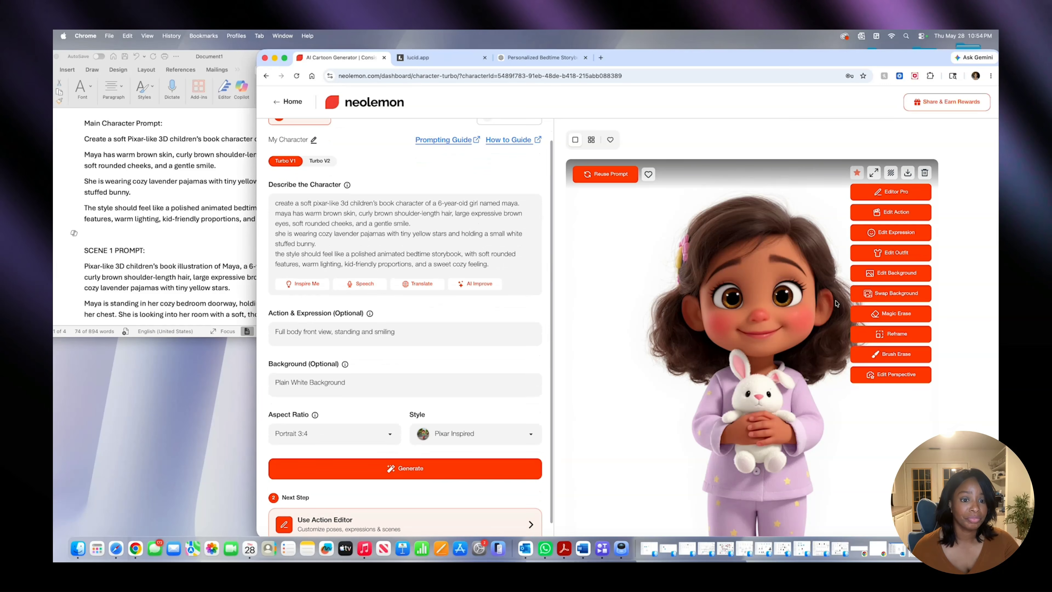
{"action": "scroll", "coordinate": [846, 299], "scroll_direction": "down", "scroll_amount": 5}
{"action": "scroll", "coordinate": [846, 299], "scroll_direction": "up", "scroll_amount": 4}
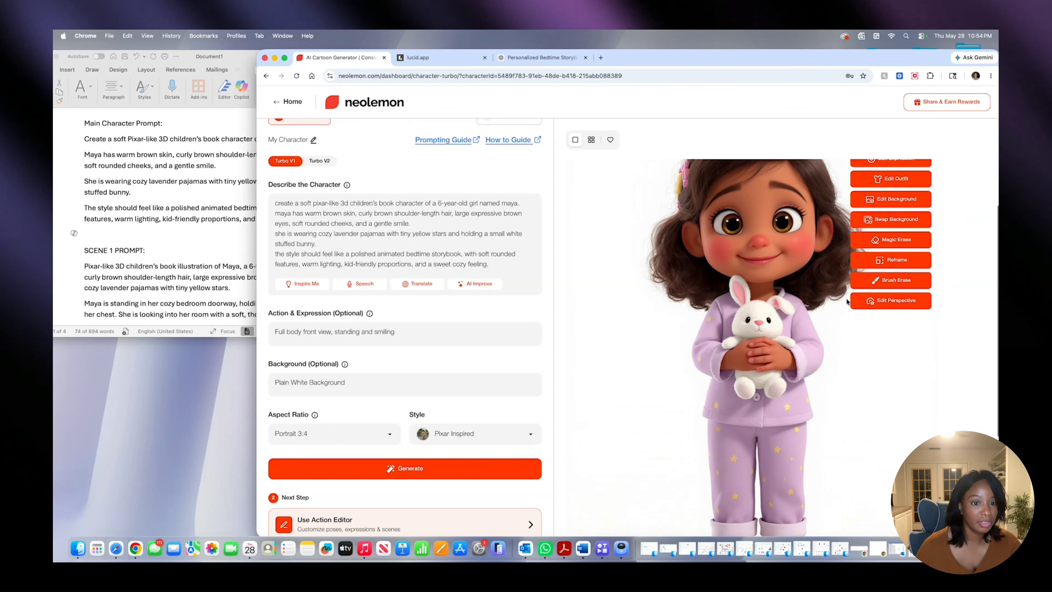
{"action": "scroll", "coordinate": [847, 302], "scroll_direction": "down", "scroll_amount": 3}
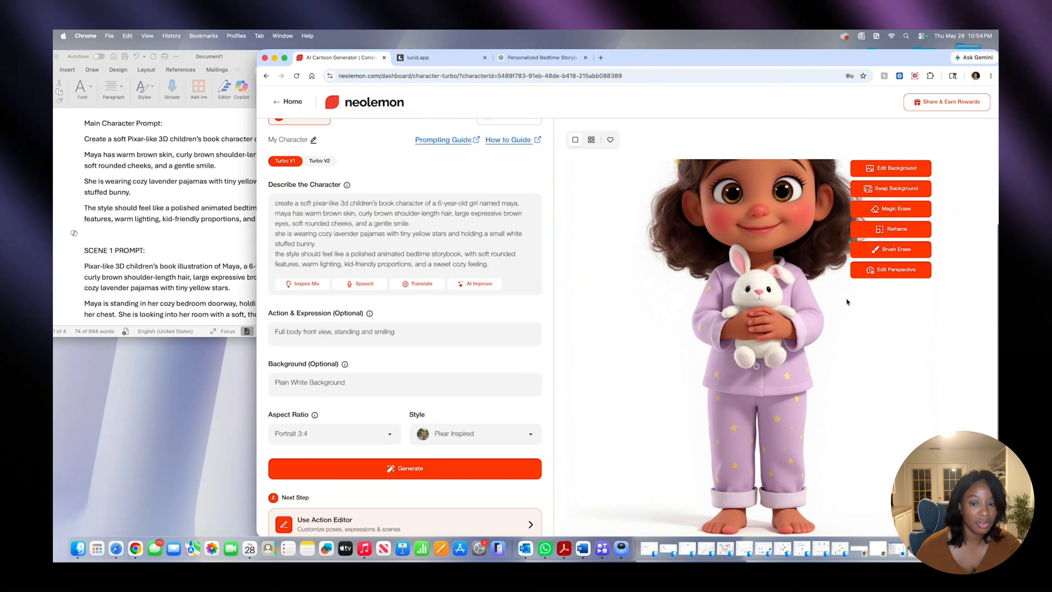
{"action": "scroll", "coordinate": [847, 303], "scroll_direction": "up", "scroll_amount": 3}
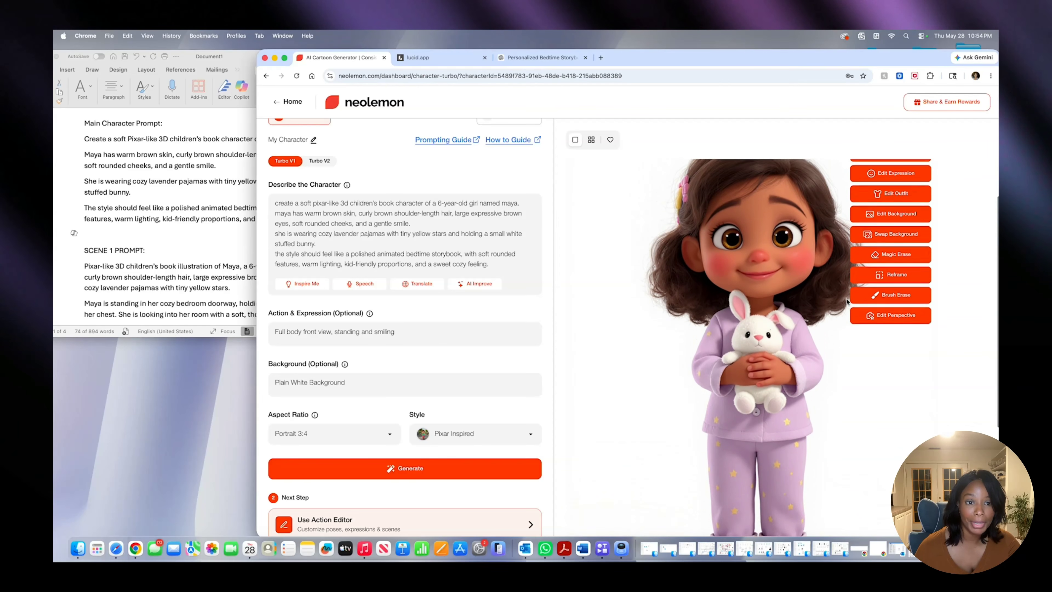
{"action": "scroll", "coordinate": [847, 301], "scroll_direction": "up", "scroll_amount": 1}
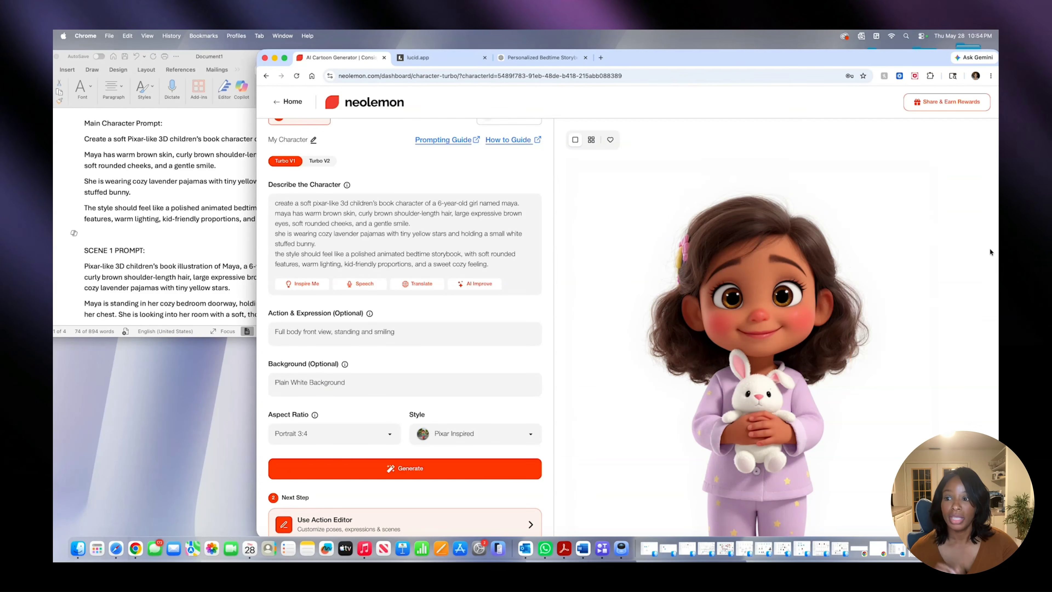
- Locate the SCENE 1 PROMPT in the Word document and open the generated character in Editor Pro in Neolemon
{"action": "left_click", "coordinate": [159, 238]}
{"action": "scroll", "coordinate": [159, 239], "scroll_direction": "down", "scroll_amount": 5}
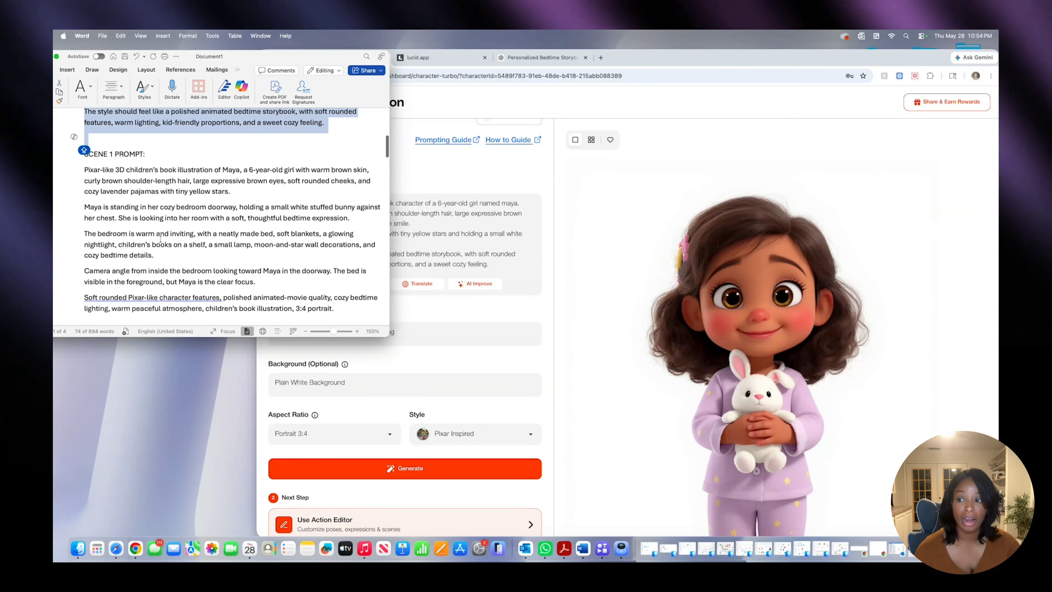
{"action": "left_click", "coordinate": [940, 250]}
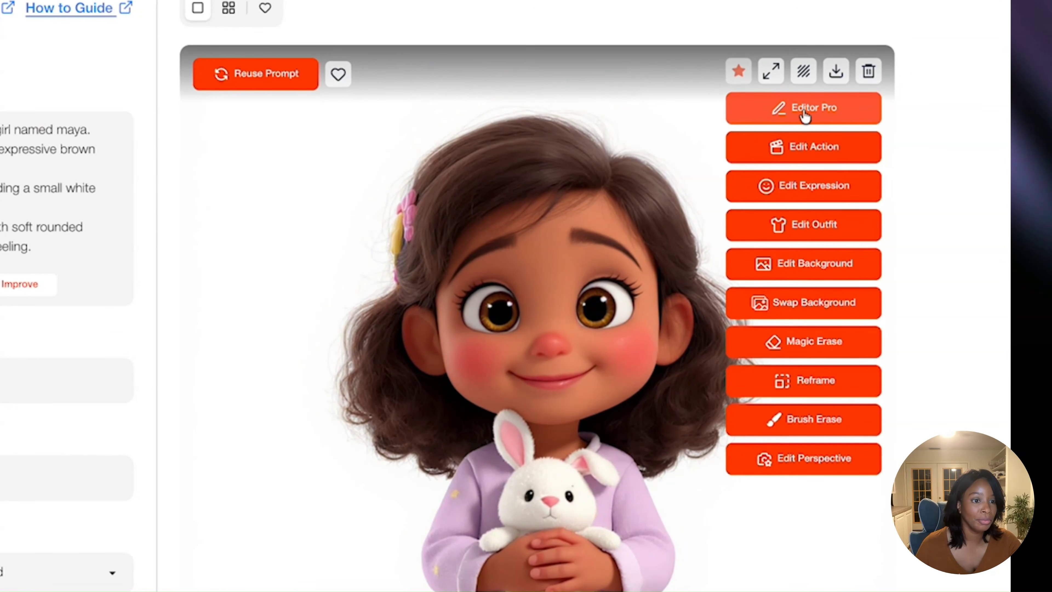
{"action": "left_click", "coordinate": [805, 116]}
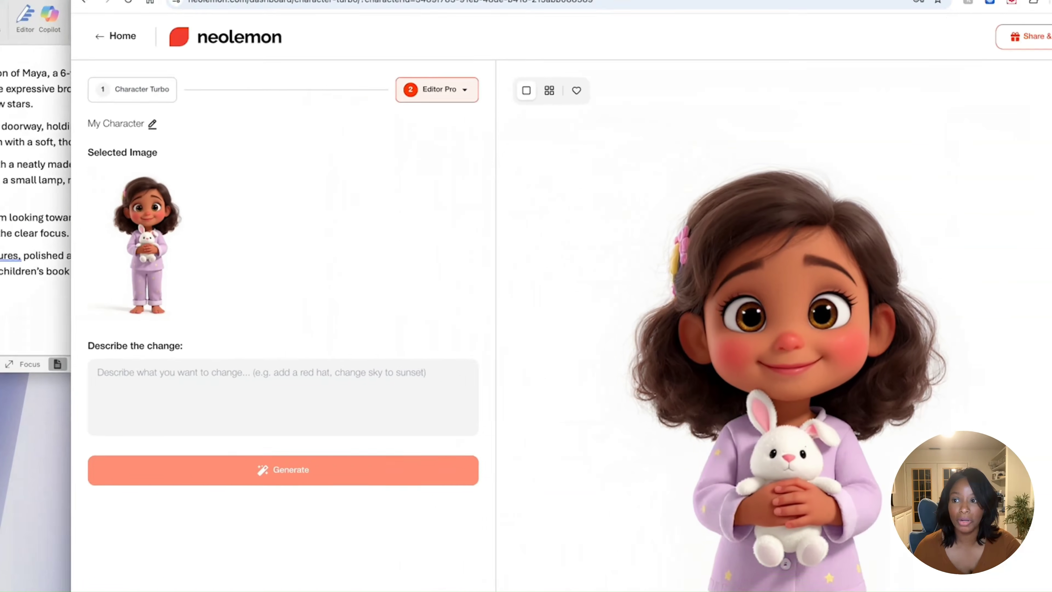
- Copy the full text under SCENE 1 PROMPT from Word, paste it as the change description in Editor Pro, and check it through
{"action": "left_click", "coordinate": [115, 216]}
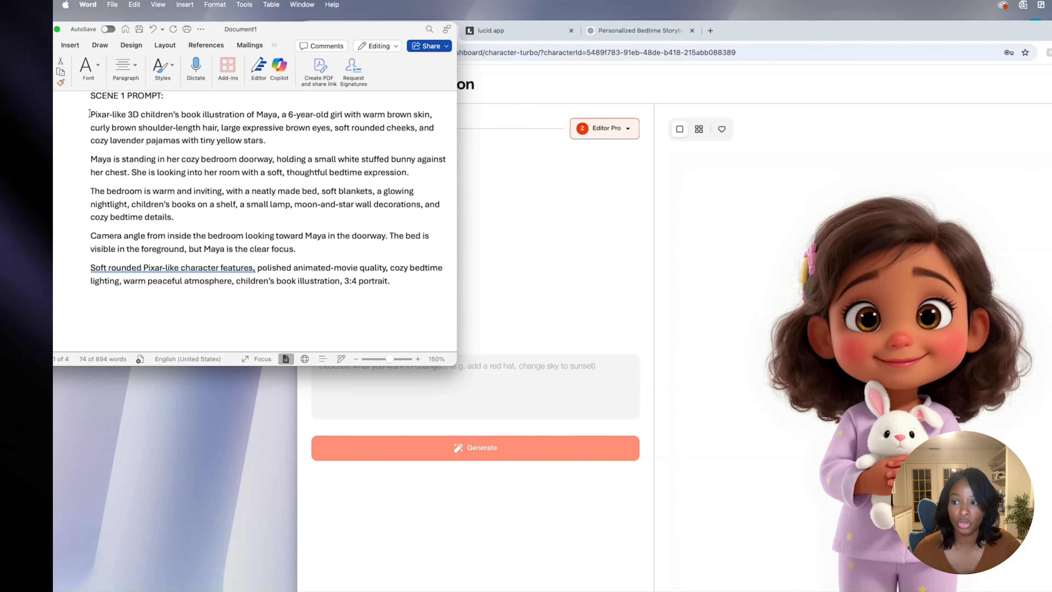
{"action": "left_click_drag", "start_coordinate": [89, 113], "coordinate": [390, 282]}
{"action": "left_click", "coordinate": [474, 383]}
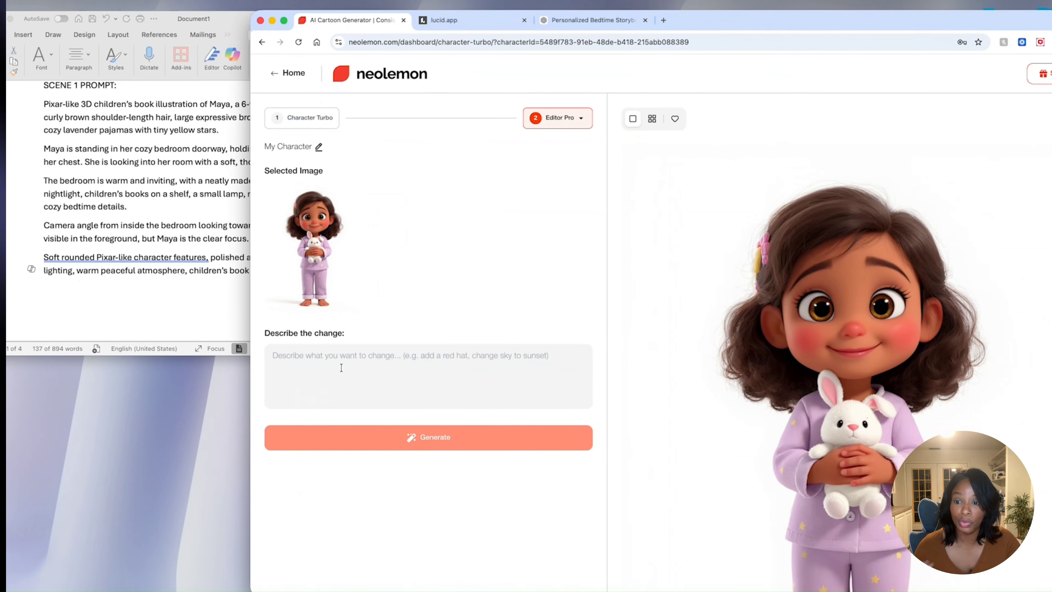
{"action": "right_click", "coordinate": [341, 368]}
{"action": "left_click", "coordinate": [365, 456]}
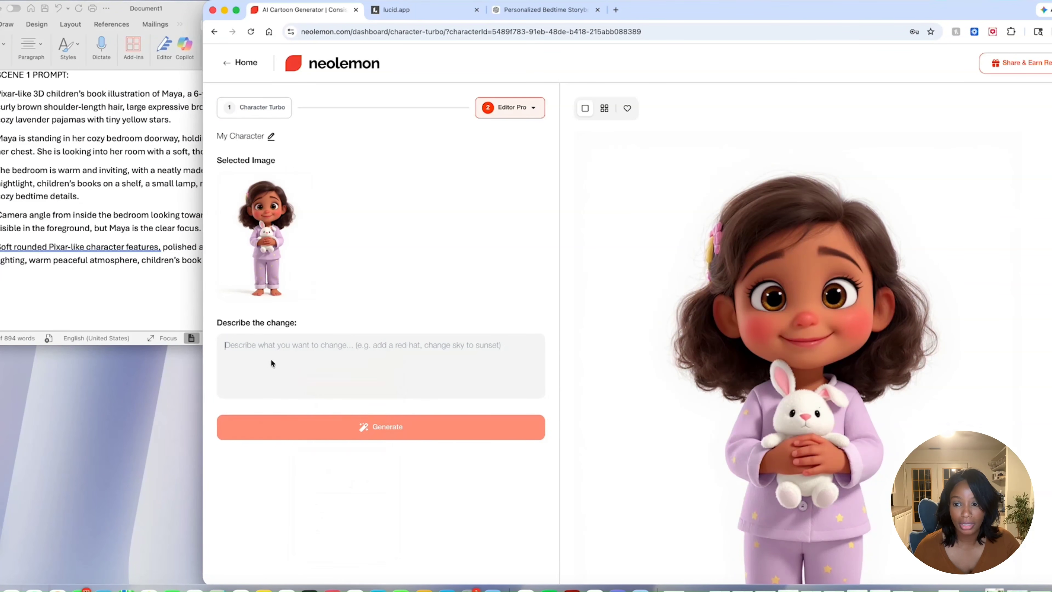
{"action": "scroll", "coordinate": [290, 365], "scroll_direction": "up", "scroll_amount": 5}
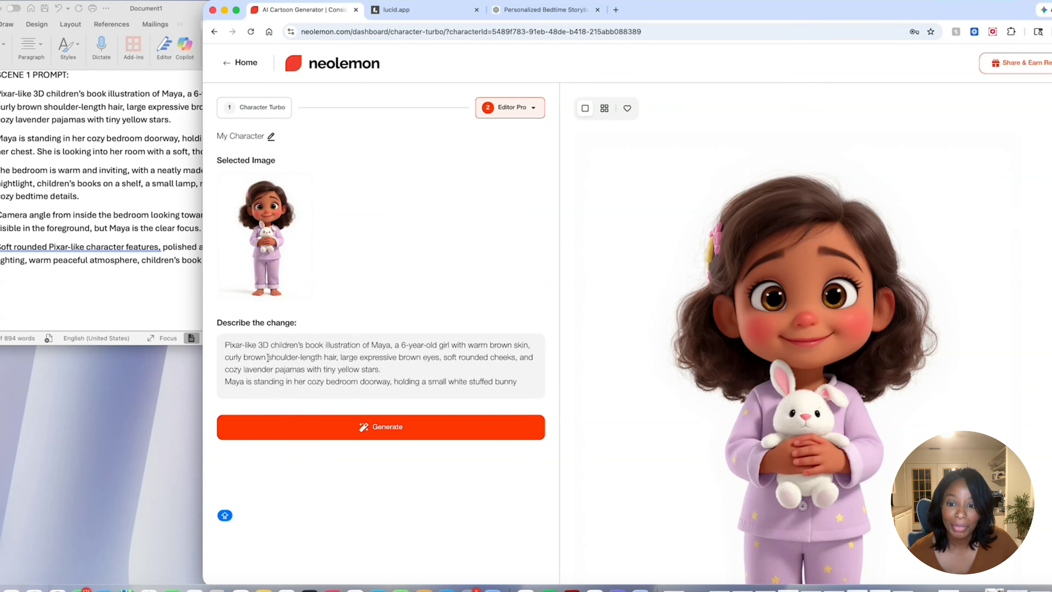
{"action": "scroll", "coordinate": [268, 358], "scroll_direction": "down", "scroll_amount": 4}
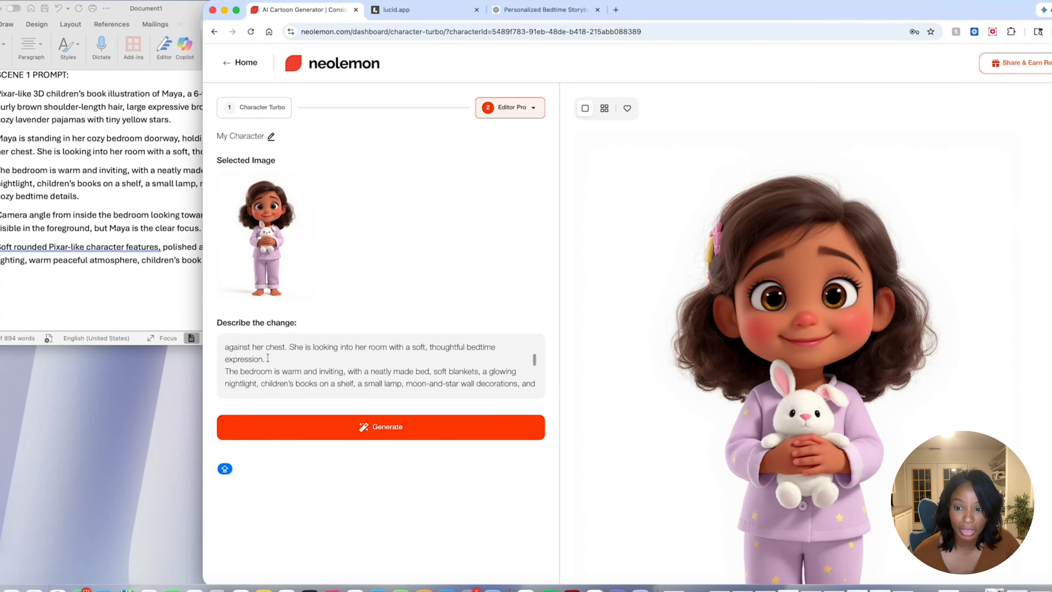
{"action": "scroll", "coordinate": [268, 357], "scroll_direction": "down", "scroll_amount": 1}
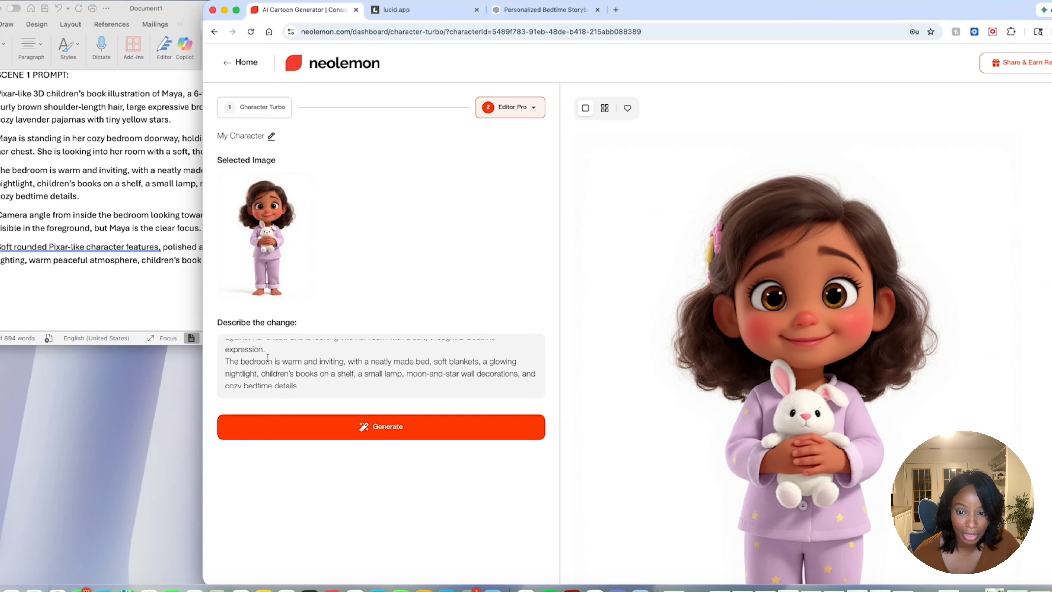
{"action": "scroll", "coordinate": [268, 358], "scroll_direction": "down", "scroll_amount": 2}
{"action": "scroll", "coordinate": [268, 358], "scroll_direction": "down", "scroll_amount": 5}
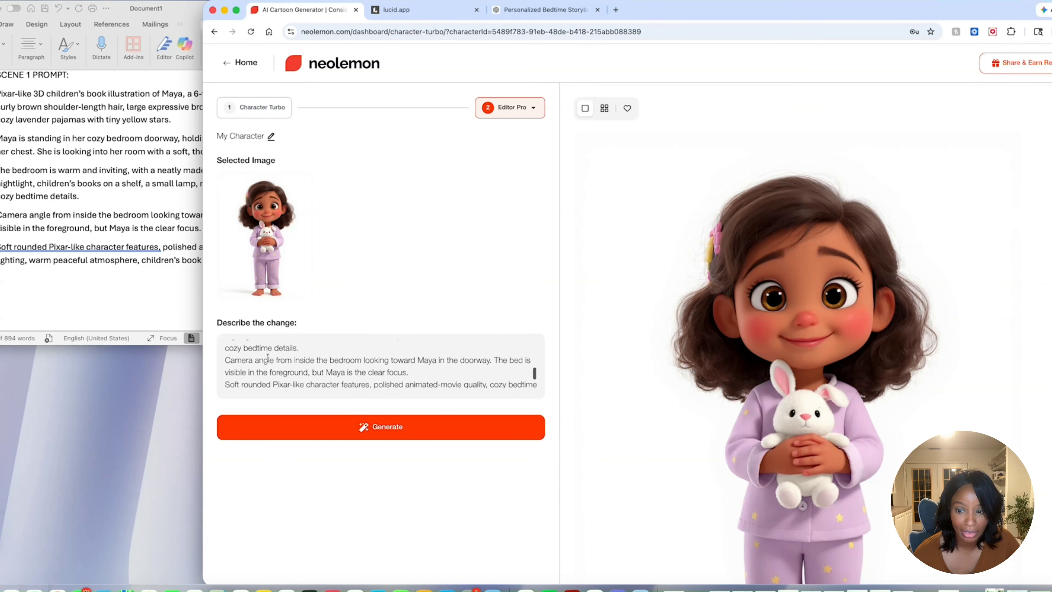
- Generate the Scene 1 bedroom doorway illustration from the pasted prompt and look over the image
{"action": "left_click", "coordinate": [347, 431]}
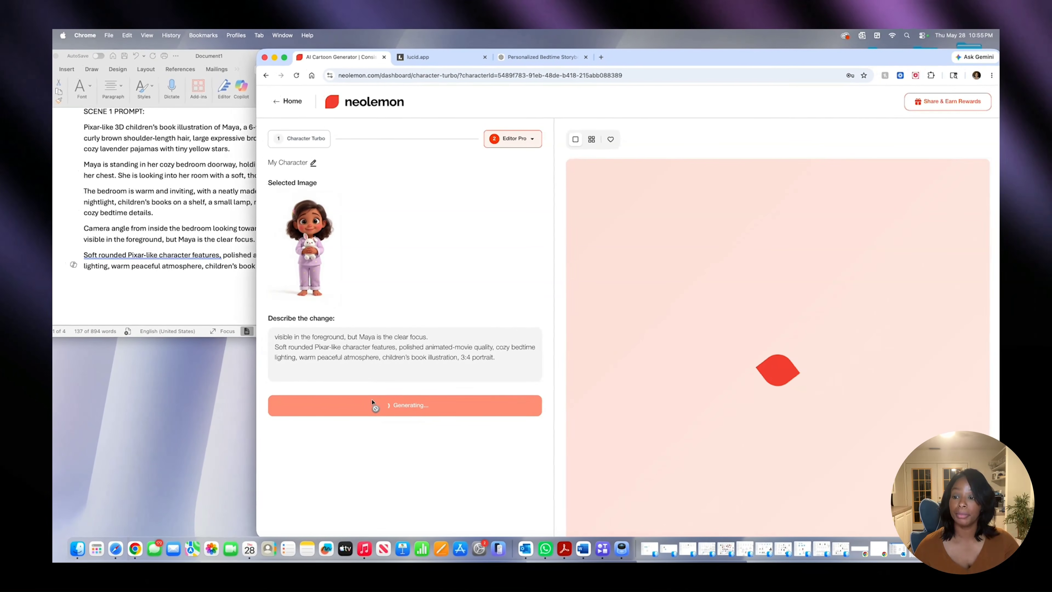
{"action": "scroll", "coordinate": [691, 251], "scroll_direction": "down", "scroll_amount": 1}
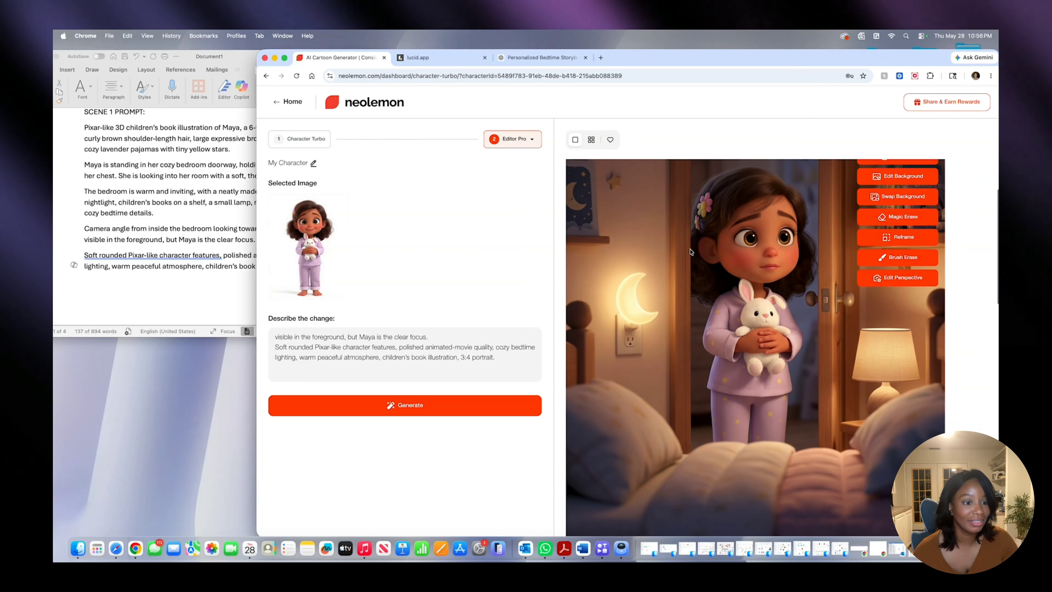
{"action": "scroll", "coordinate": [690, 251], "scroll_direction": "up", "scroll_amount": 3}
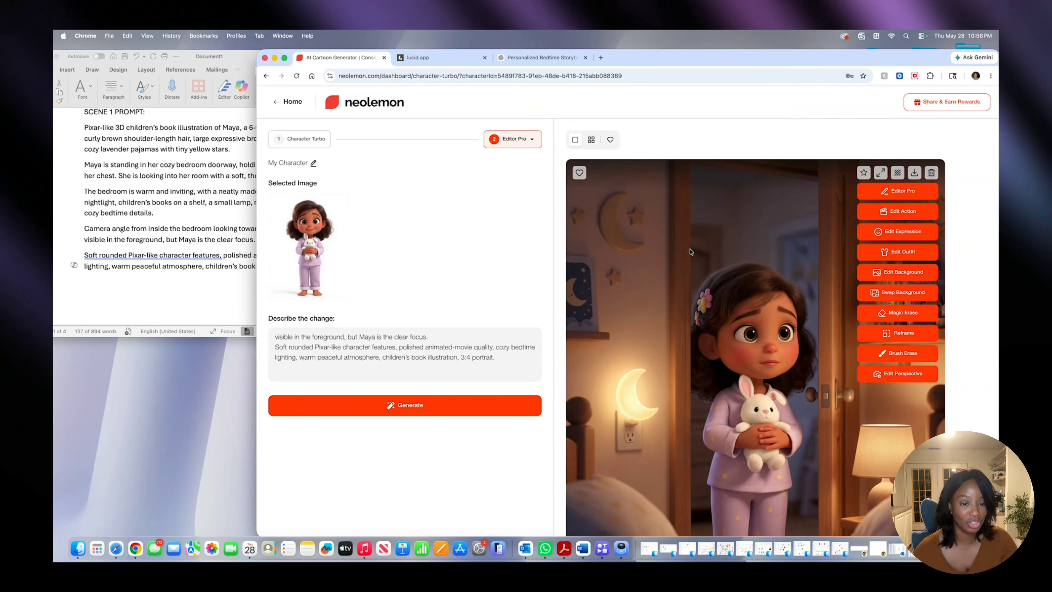
- Review the Scene 1 bedroom doorway illustration and locate the SCENE 2 PROMPT in the Word document
{"action": "scroll", "coordinate": [691, 252], "scroll_direction": "down", "scroll_amount": 5}
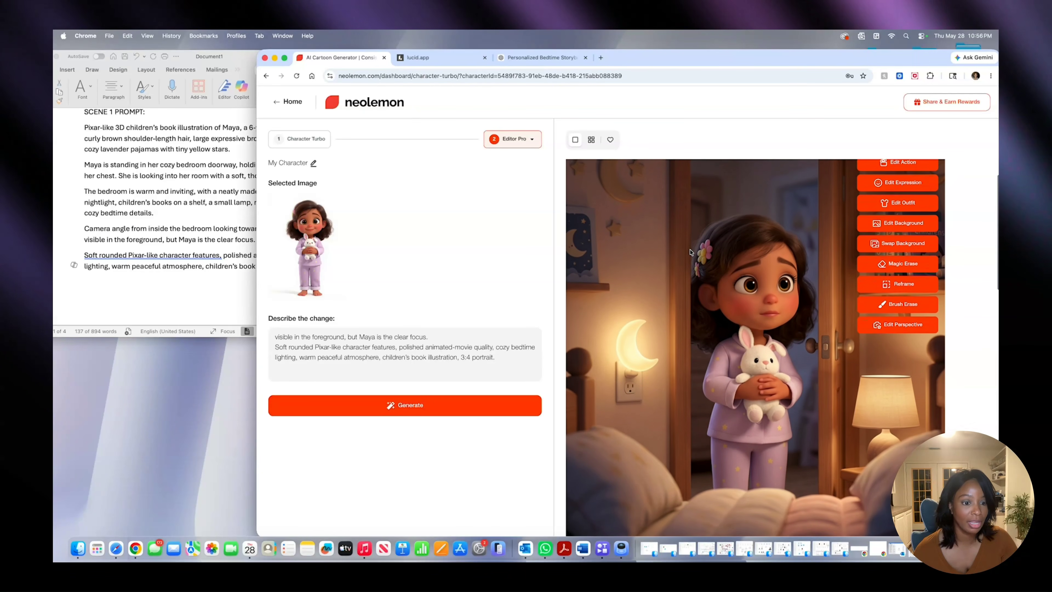
{"action": "scroll", "coordinate": [690, 252], "scroll_direction": "up", "scroll_amount": 5}
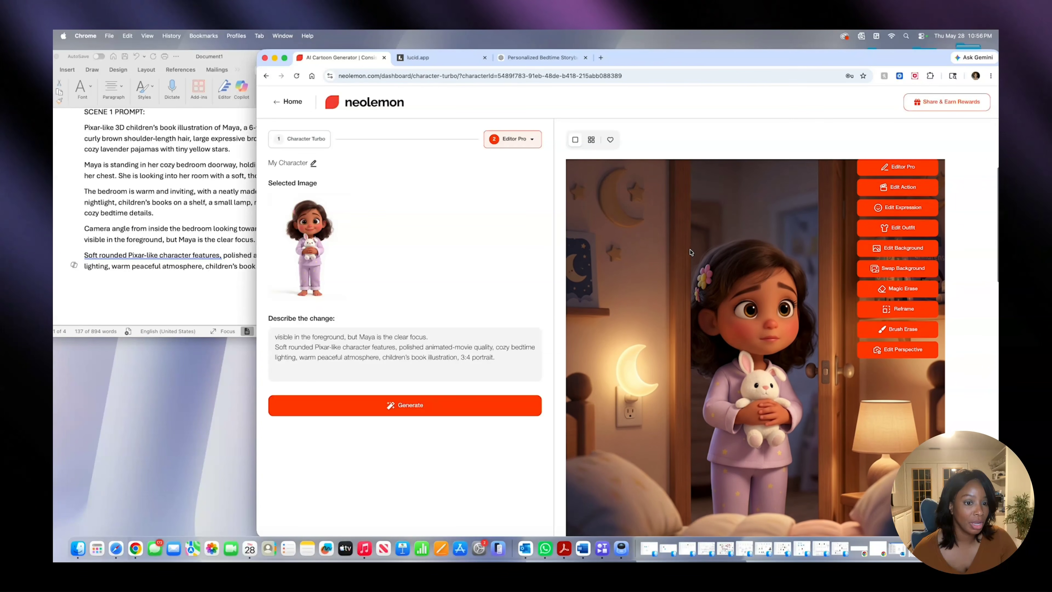
{"action": "scroll", "coordinate": [691, 251], "scroll_direction": "down", "scroll_amount": 4}
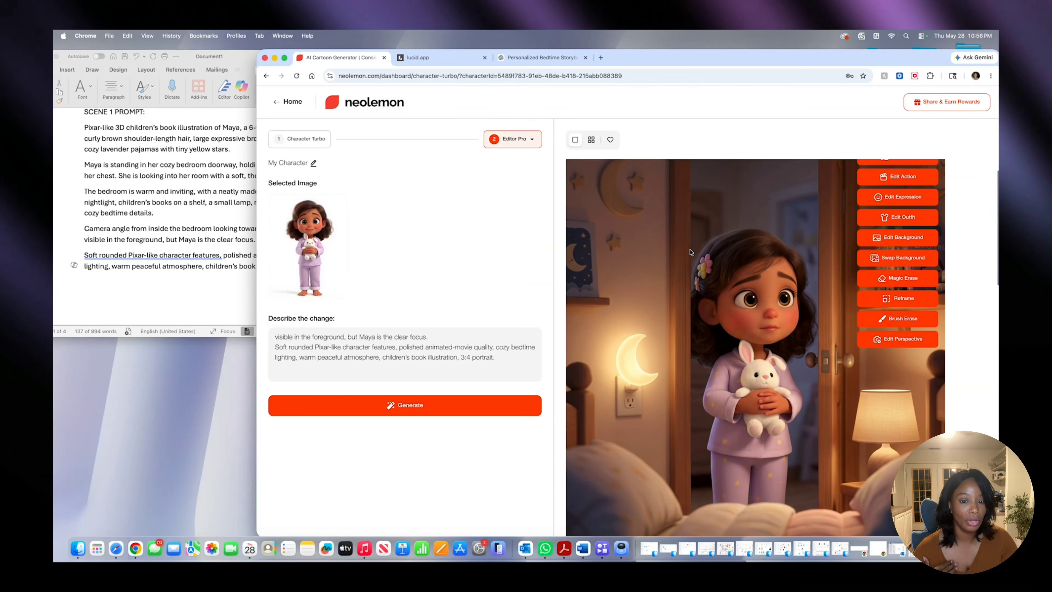
{"action": "scroll", "coordinate": [692, 251], "scroll_direction": "up", "scroll_amount": 4}
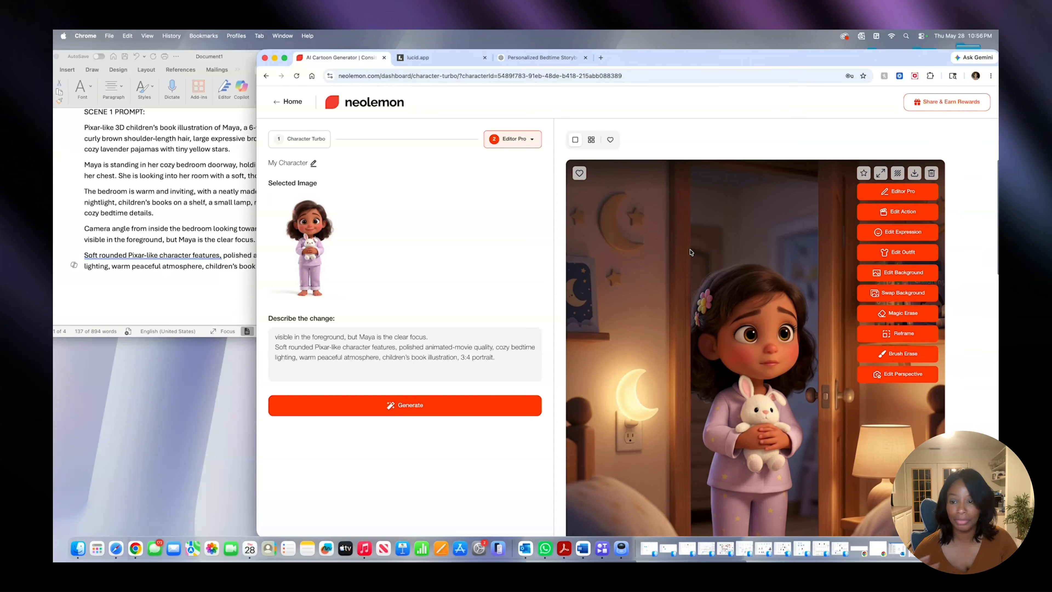
{"action": "left_click", "coordinate": [185, 218]}
{"action": "scroll", "coordinate": [185, 216], "scroll_direction": "down", "scroll_amount": 10}
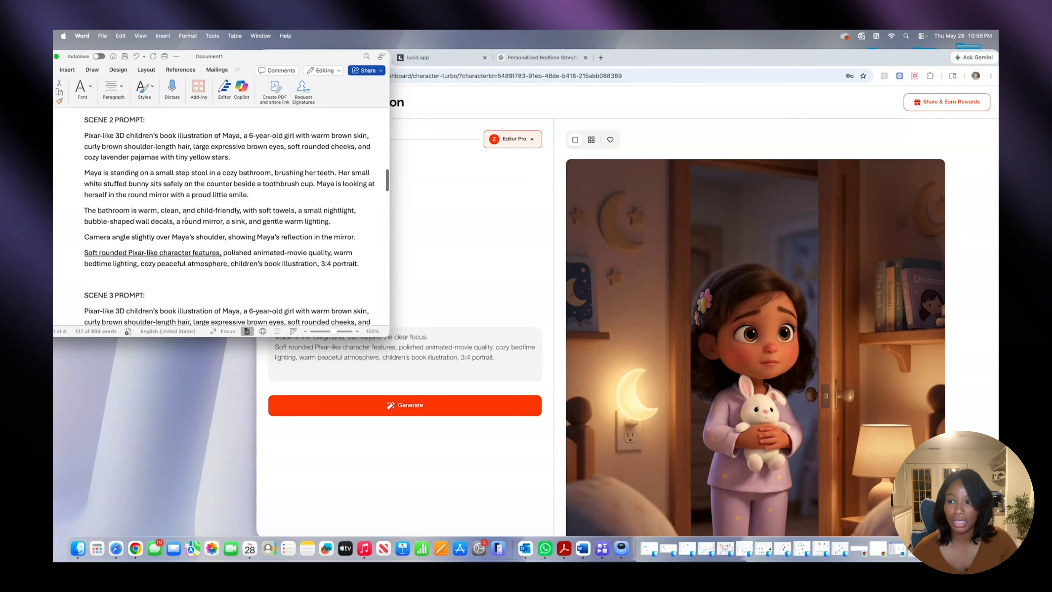
{"action": "scroll", "coordinate": [184, 214], "scroll_direction": "down", "scroll_amount": 1}
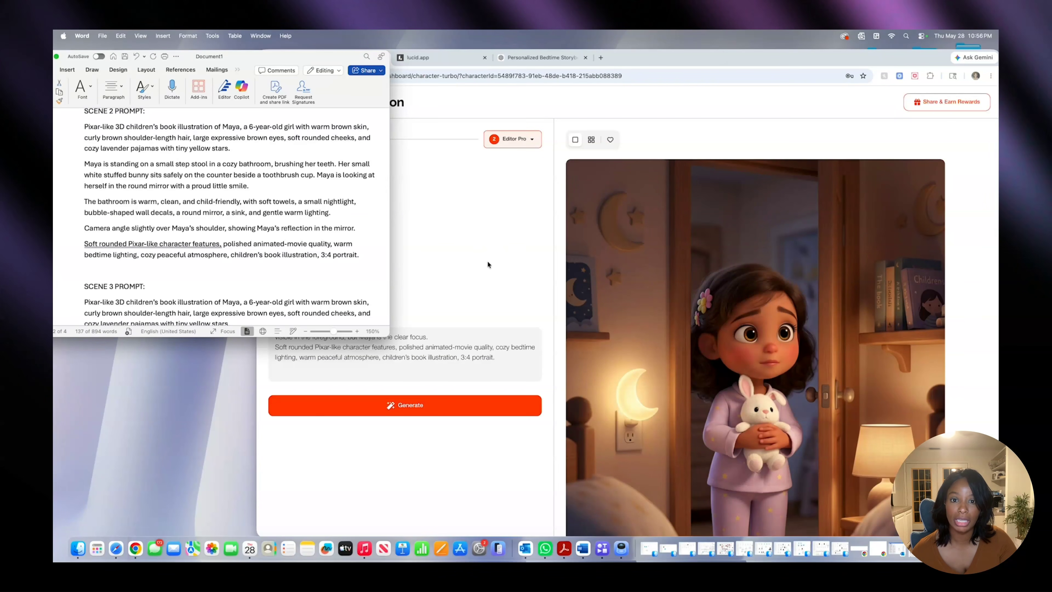
- Compare the Scene 1 illustration in Neolemon with the original Maya character image for consistent face, hair and pajamas
{"action": "scroll", "coordinate": [630, 235], "scroll_direction": "down", "scroll_amount": 5}
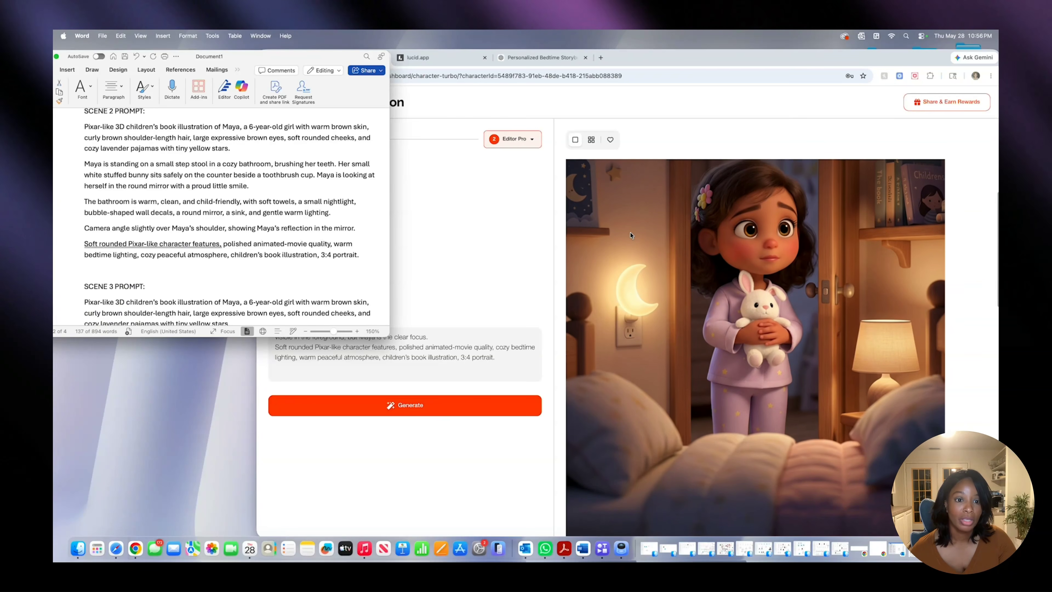
{"action": "scroll", "coordinate": [630, 235], "scroll_direction": "up", "scroll_amount": 5}
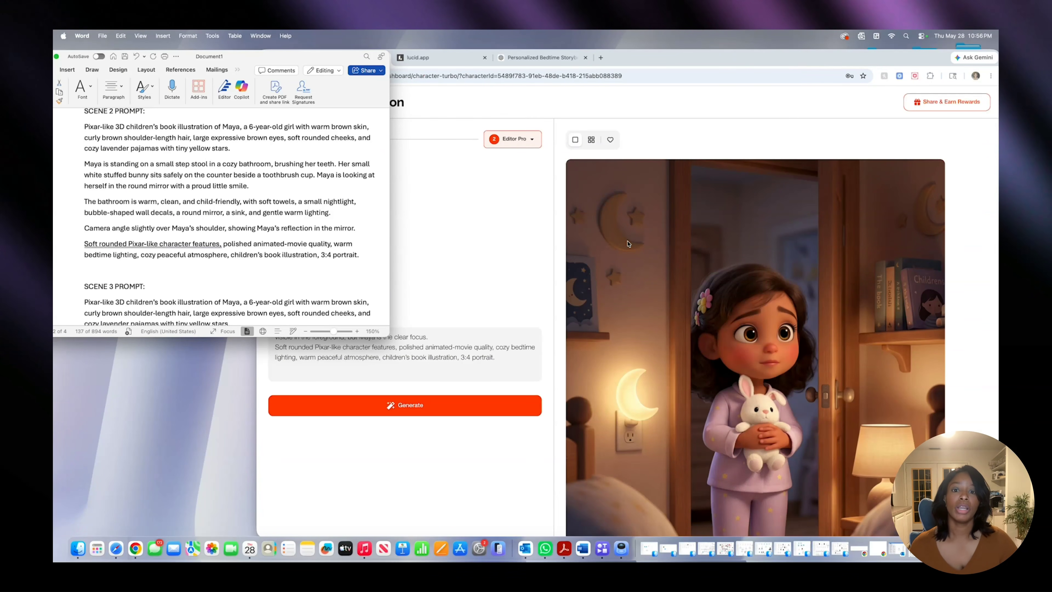
{"action": "scroll", "coordinate": [627, 244], "scroll_direction": "down", "scroll_amount": 20}
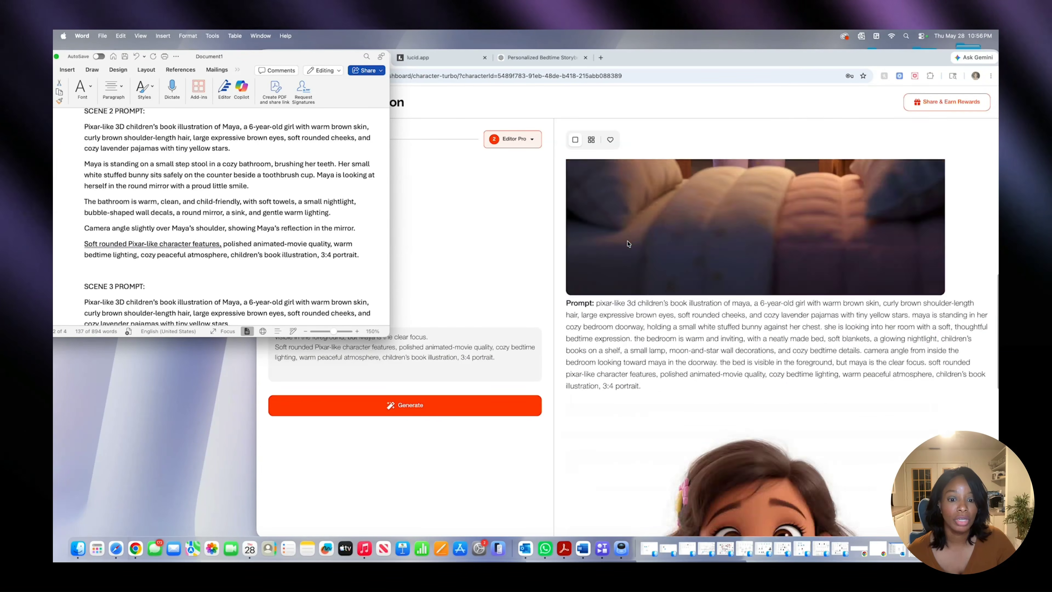
{"action": "scroll", "coordinate": [628, 244], "scroll_direction": "up", "scroll_amount": 8}
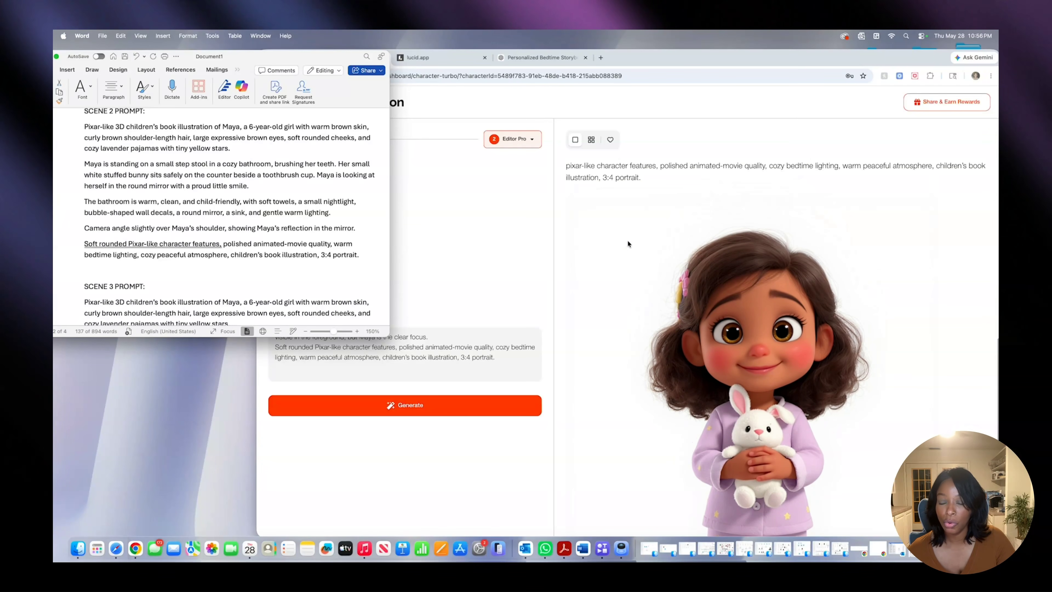
{"action": "left_click", "coordinate": [627, 239]}
{"action": "scroll", "coordinate": [628, 240], "scroll_direction": "down", "scroll_amount": 3}
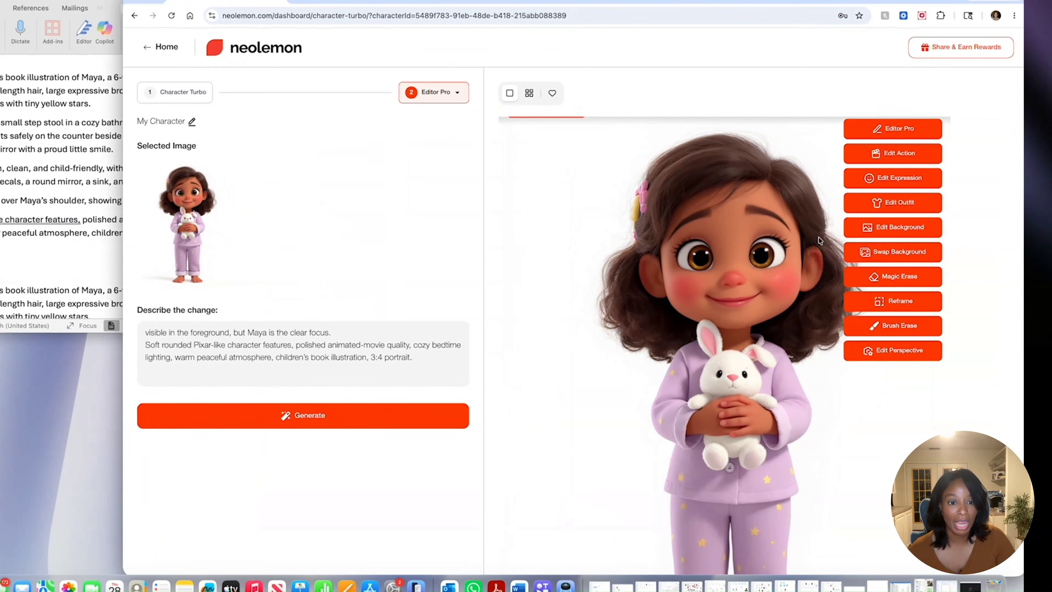
{"action": "scroll", "coordinate": [786, 149], "scroll_direction": "up", "scroll_amount": 15}
{"action": "scroll", "coordinate": [786, 149], "scroll_direction": "down", "scroll_amount": 15}
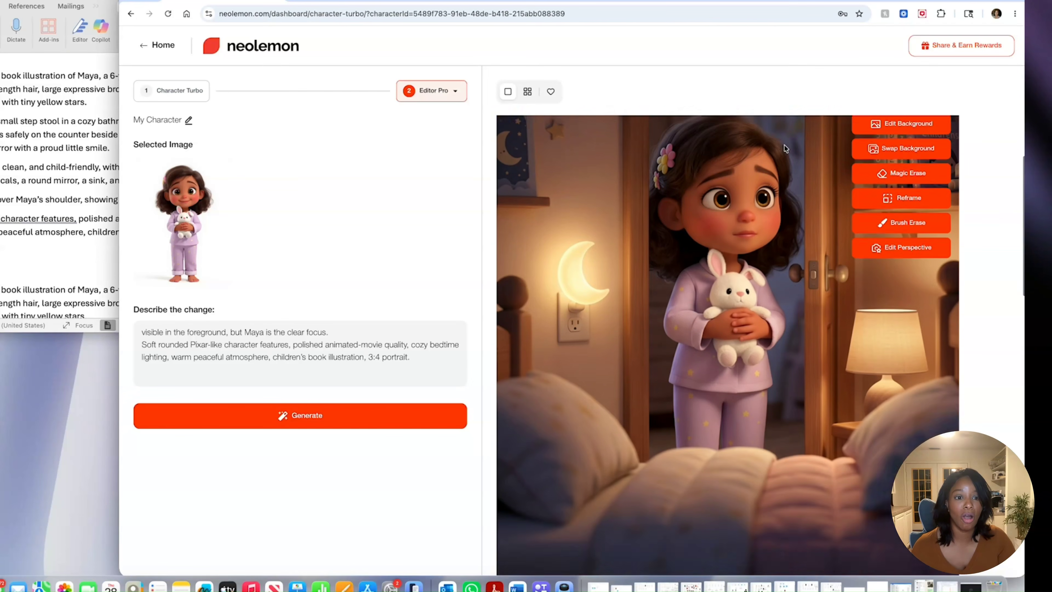
{"action": "scroll", "coordinate": [785, 144], "scroll_direction": "down", "scroll_amount": 1}
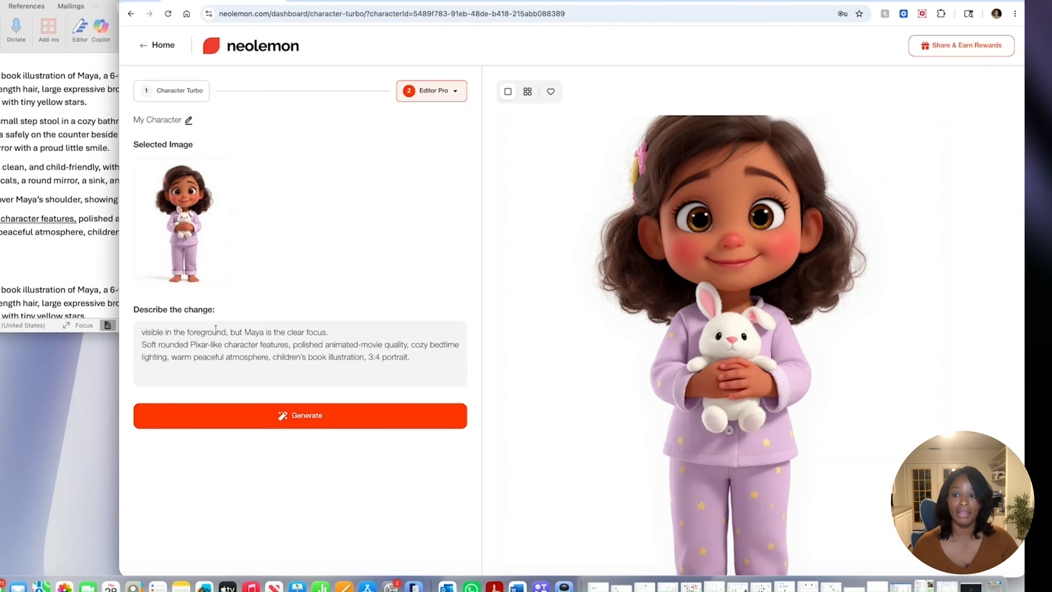
- Replace the whole change description in Editor Pro with the text of the SCENE 2 PROMPT
{"action": "triple_click", "coordinate": [209, 350]}
{"action": "left_click", "coordinate": [231, 332]}
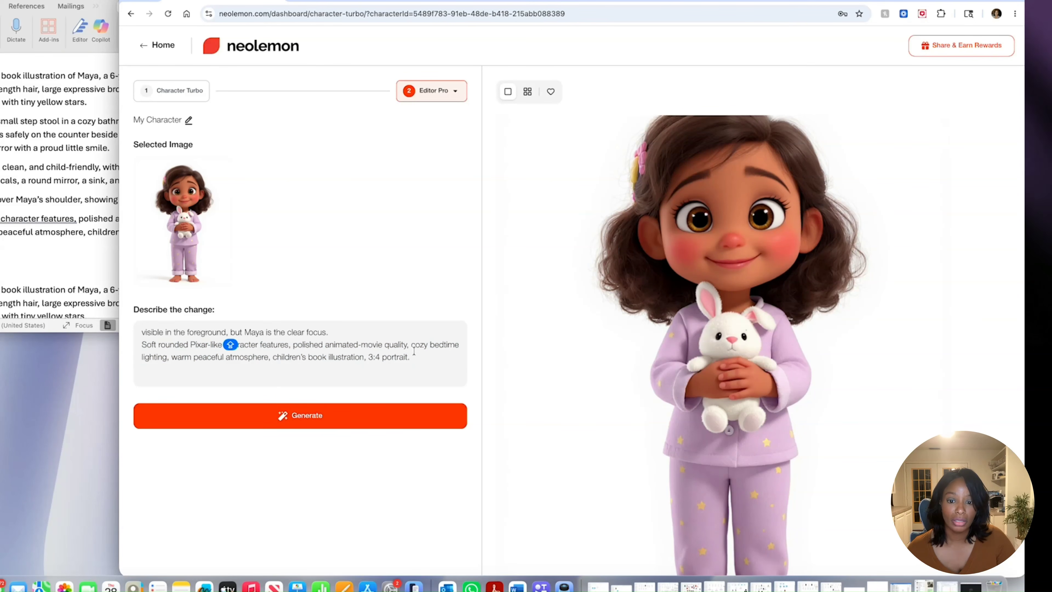
{"action": "key", "text": "super+a"}
{"action": "right_click", "coordinate": [179, 356]}
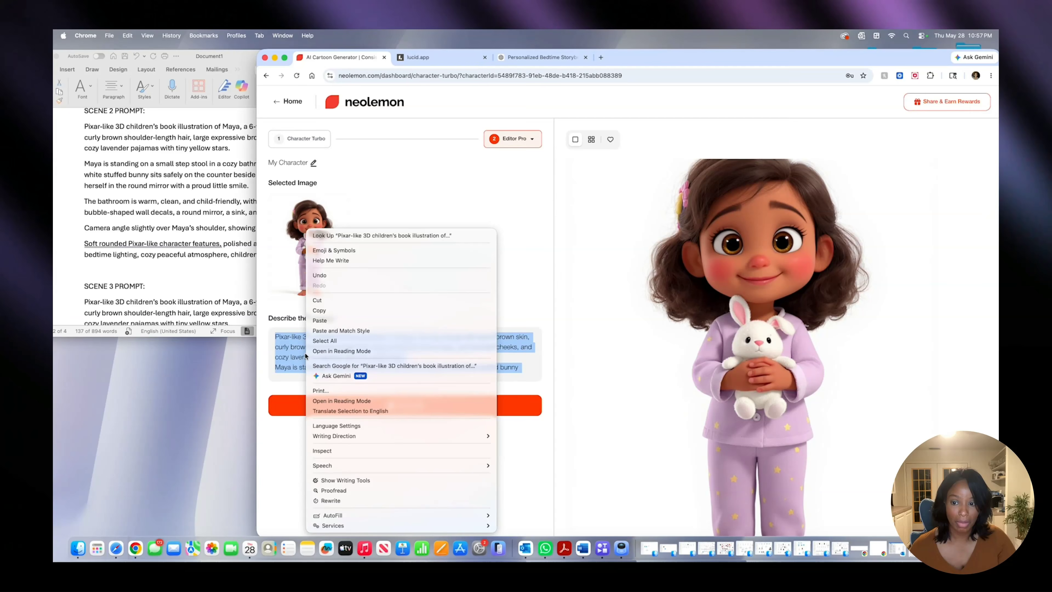
{"action": "left_click", "coordinate": [319, 321]}
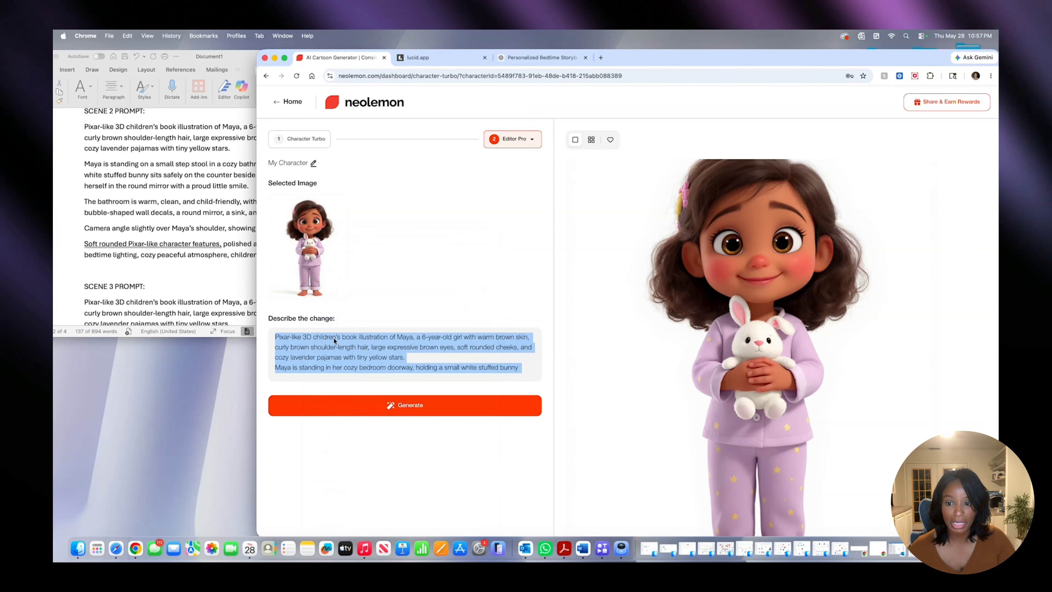
- Generate the Scene 2 illustration of Maya brushing her teeth in the bathroom and look over the full image
{"action": "left_click", "coordinate": [371, 408]}
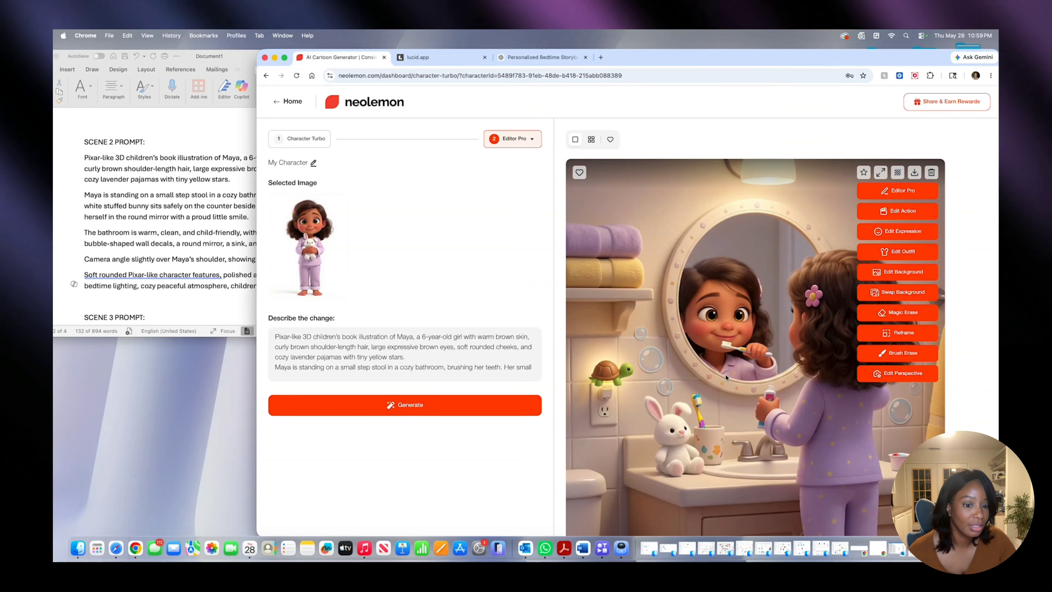
{"action": "scroll", "coordinate": [725, 377], "scroll_direction": "down", "scroll_amount": 5}
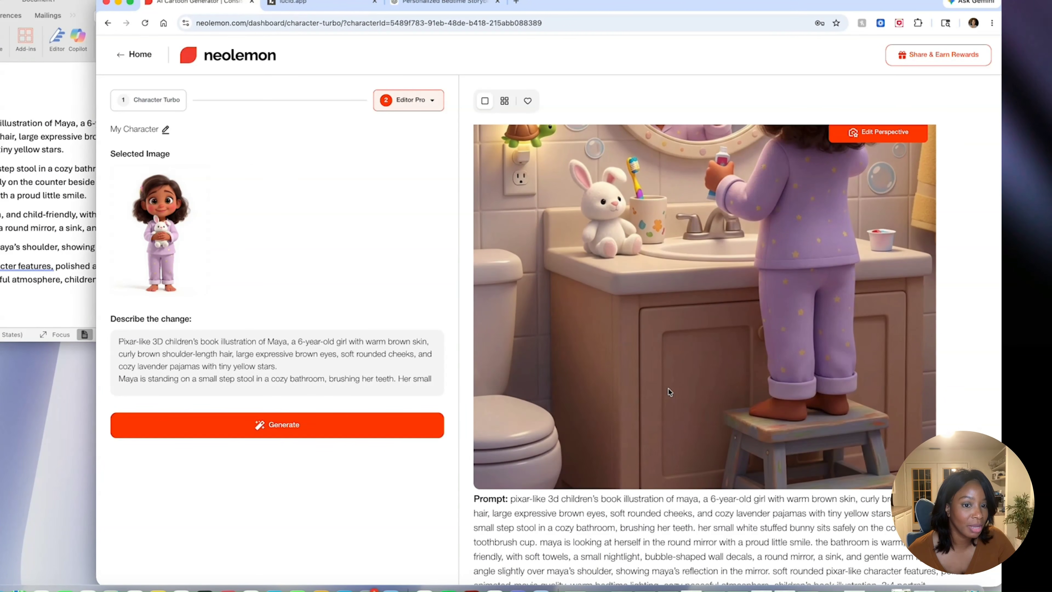
{"action": "scroll", "coordinate": [669, 390], "scroll_direction": "up", "scroll_amount": 5}
{"action": "scroll", "coordinate": [668, 389], "scroll_direction": "up", "scroll_amount": 3}
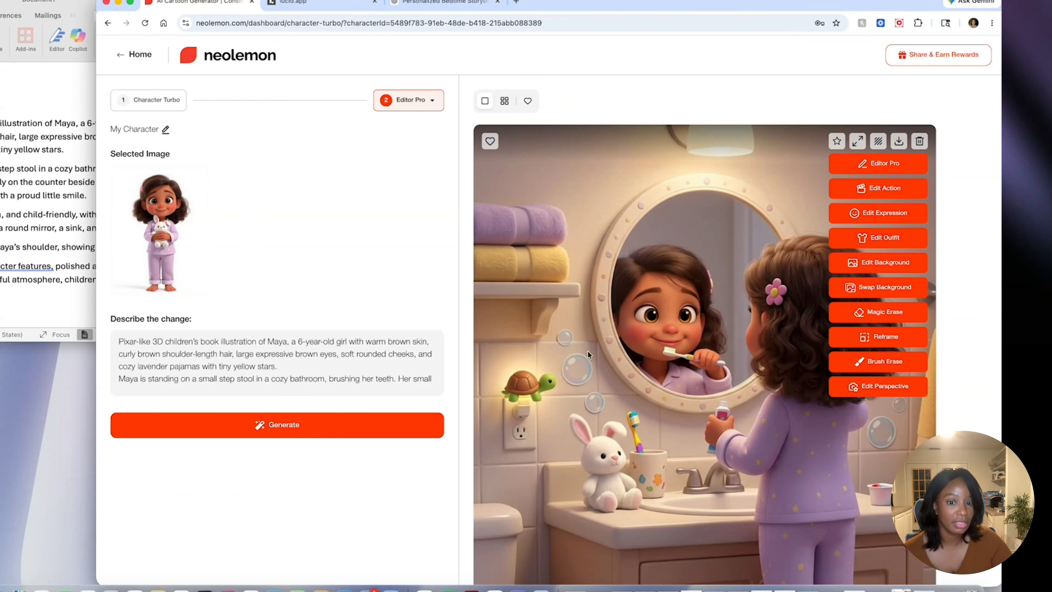
- Locate the SCENE 3 PROMPT in the Word document and copy its full text
{"action": "left_click", "coordinate": [2, 243]}
{"action": "scroll", "coordinate": [3, 242], "scroll_direction": "down", "scroll_amount": 5}
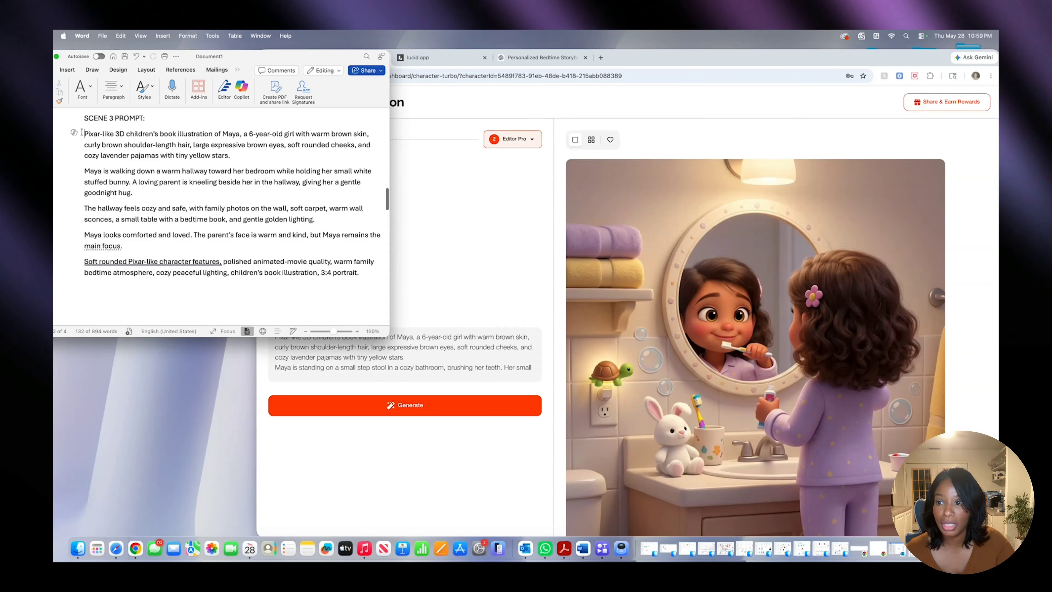
{"action": "left_click_drag", "start_coordinate": [83, 133], "coordinate": [362, 278]}
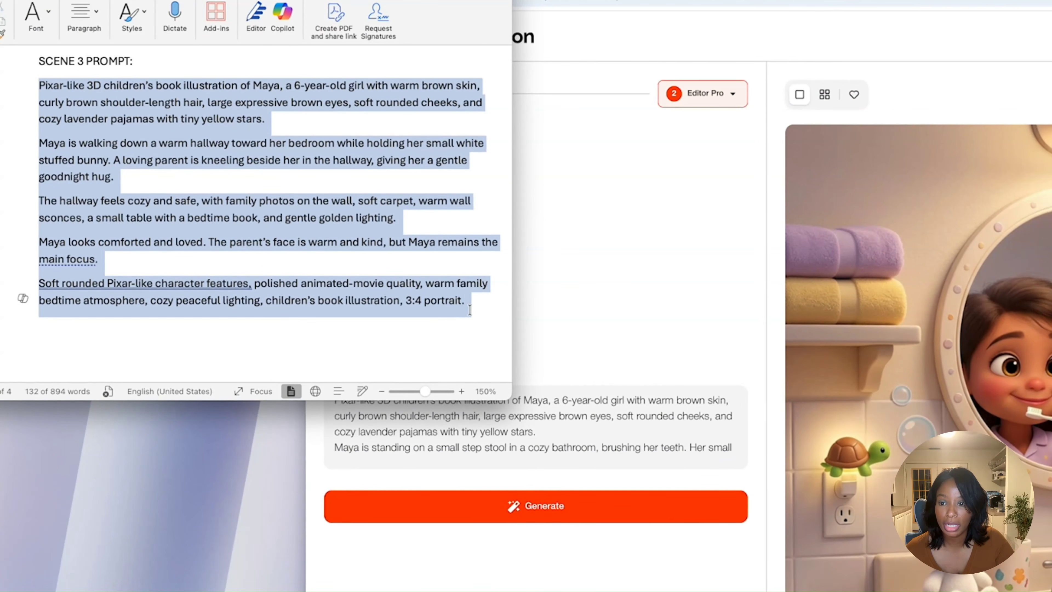
{"action": "right_click", "coordinate": [208, 248]}
{"action": "left_click", "coordinate": [235, 271]}
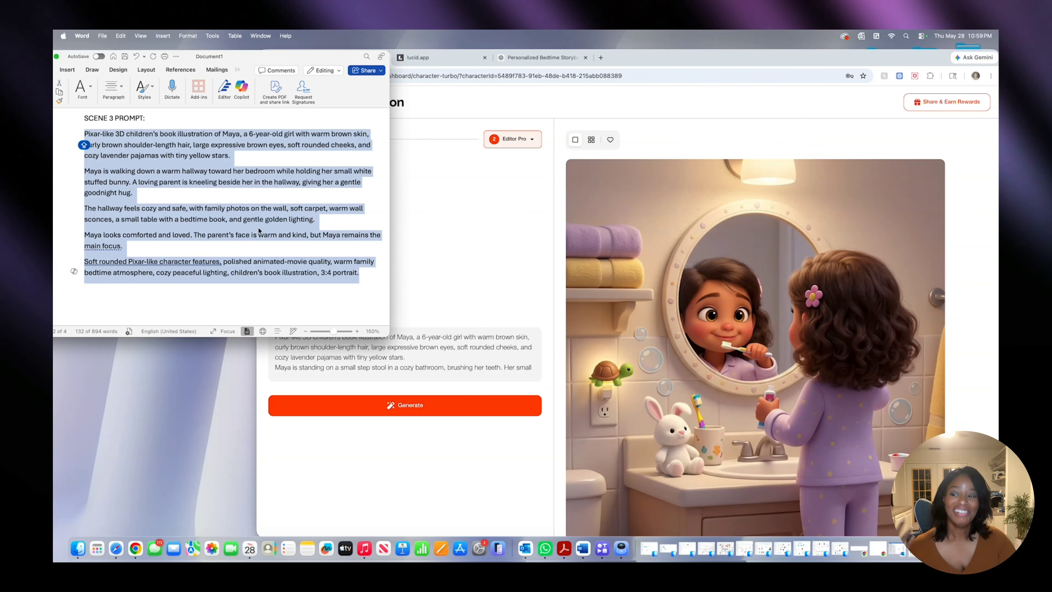
- Switch back to Neolemon and browse the generated bathroom and bedroom illustrations with their prompts
{"action": "scroll", "coordinate": [696, 264], "scroll_direction": "down", "scroll_amount": 1}
{"action": "left_click", "coordinate": [696, 264]}
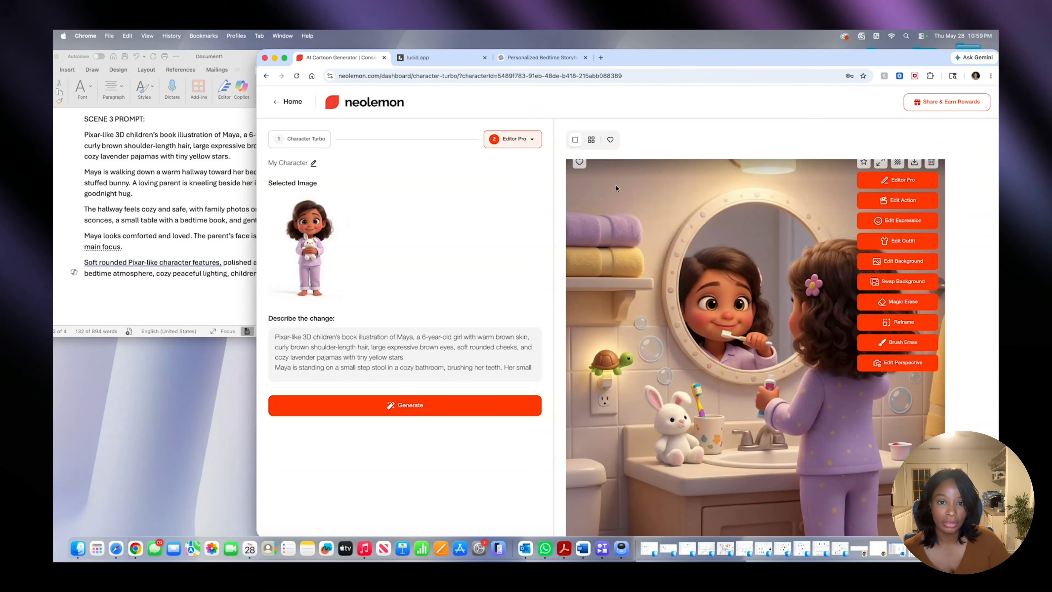
{"action": "scroll", "coordinate": [638, 245], "scroll_direction": "up", "scroll_amount": 1}
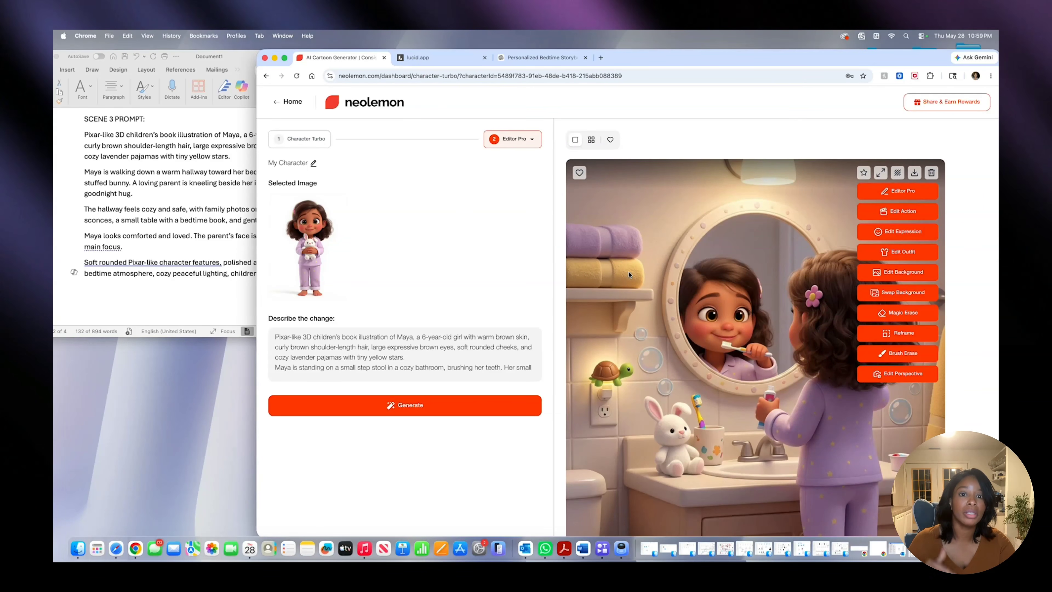
{"action": "scroll", "coordinate": [617, 257], "scroll_direction": "down", "scroll_amount": 10}
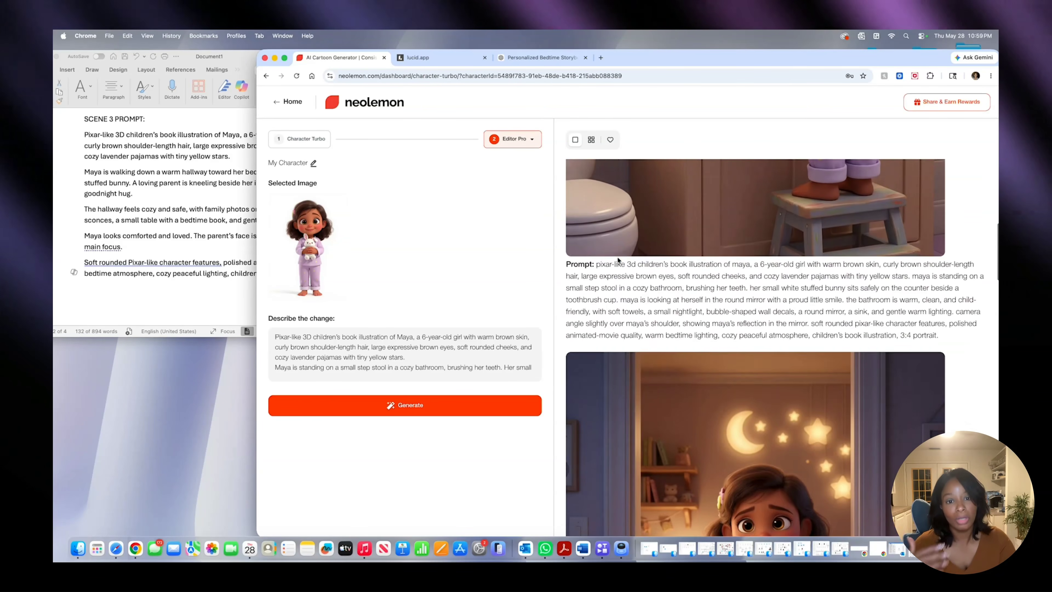
{"action": "scroll", "coordinate": [618, 259], "scroll_direction": "down", "scroll_amount": 1}
{"action": "scroll", "coordinate": [617, 258], "scroll_direction": "up", "scroll_amount": 1}
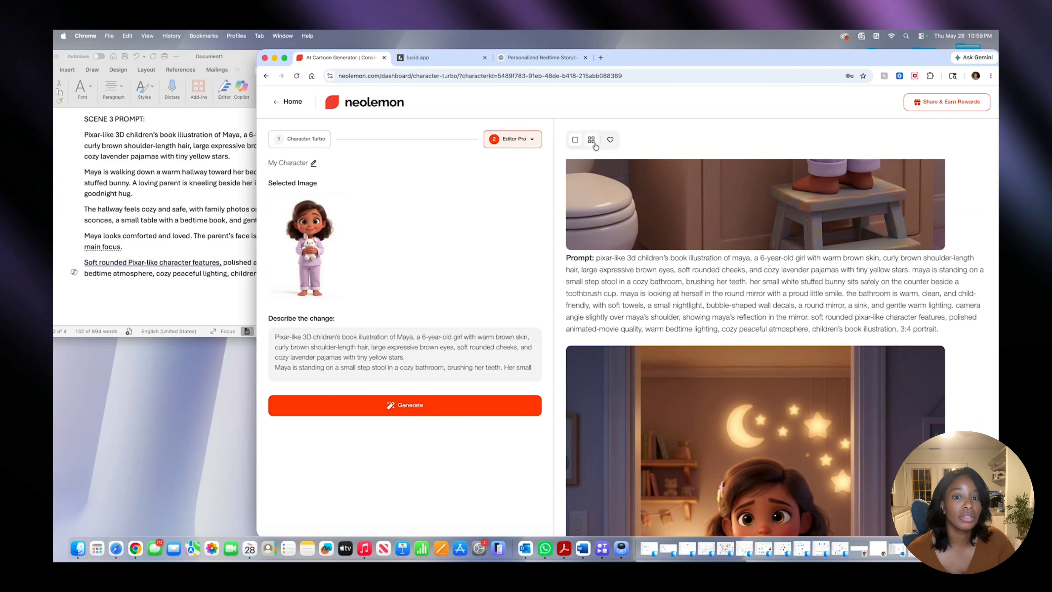
- Mark the bathroom illustration as a favourite in the grid view and check it with the favourites filter
{"action": "left_click", "coordinate": [572, 140]}
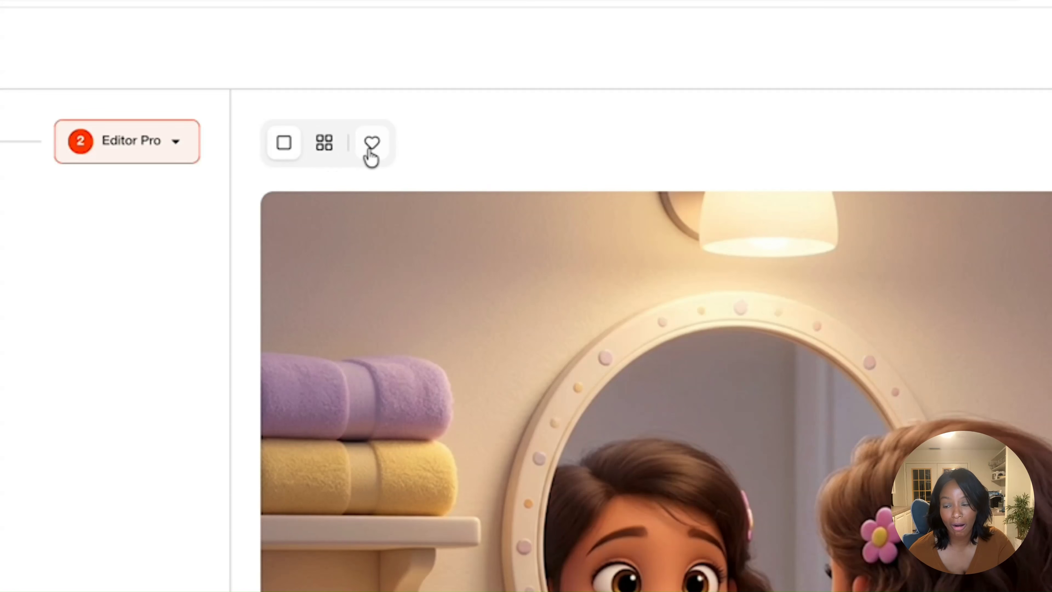
{"action": "left_click", "coordinate": [326, 150]}
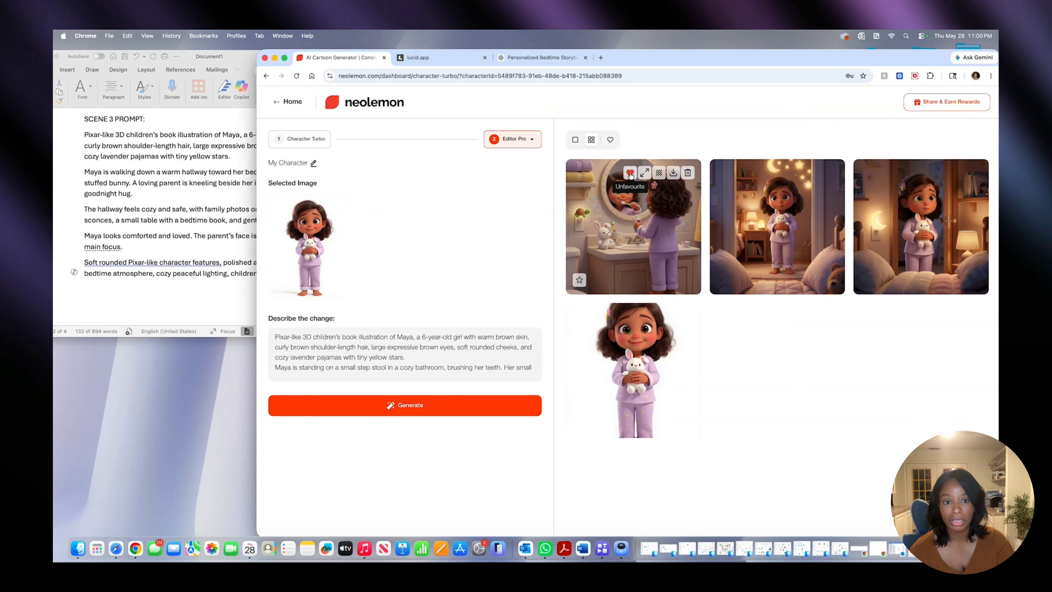
{"action": "left_click", "coordinate": [610, 140]}
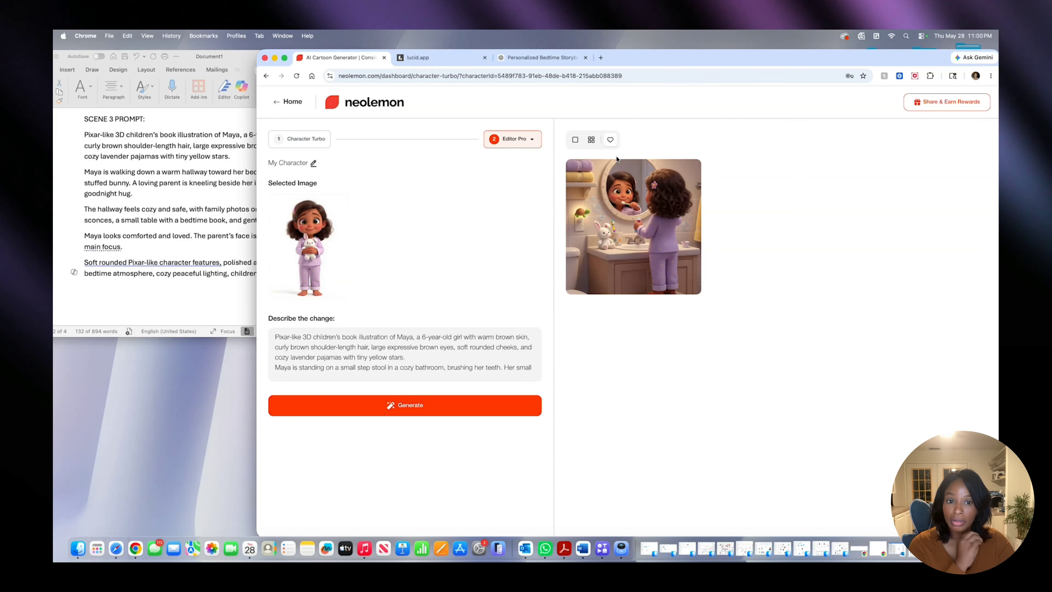
{"action": "mouse_move", "coordinate": [635, 164]}
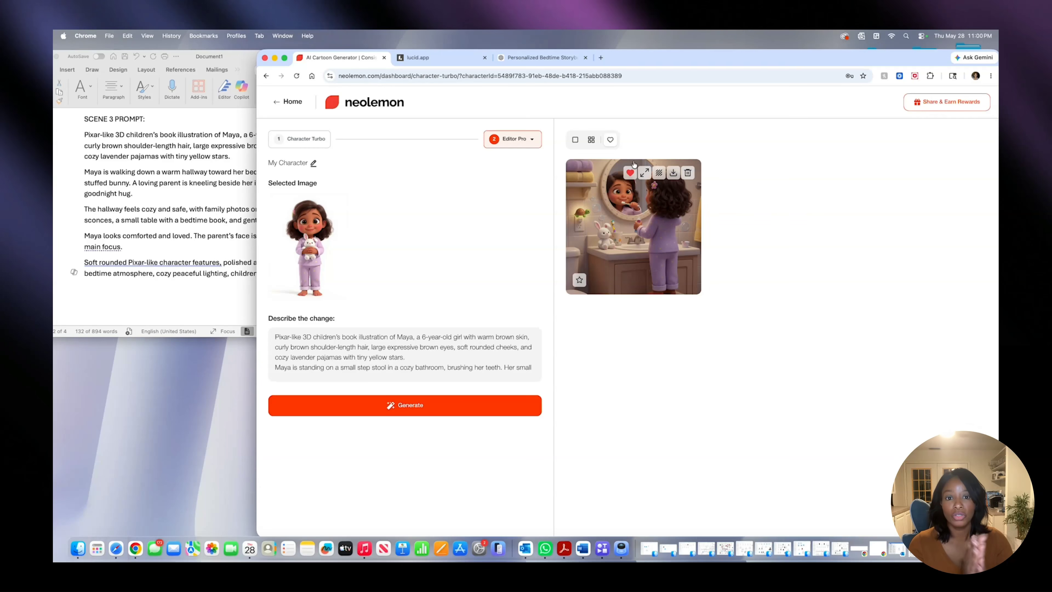
{"action": "left_click", "coordinate": [575, 140]}
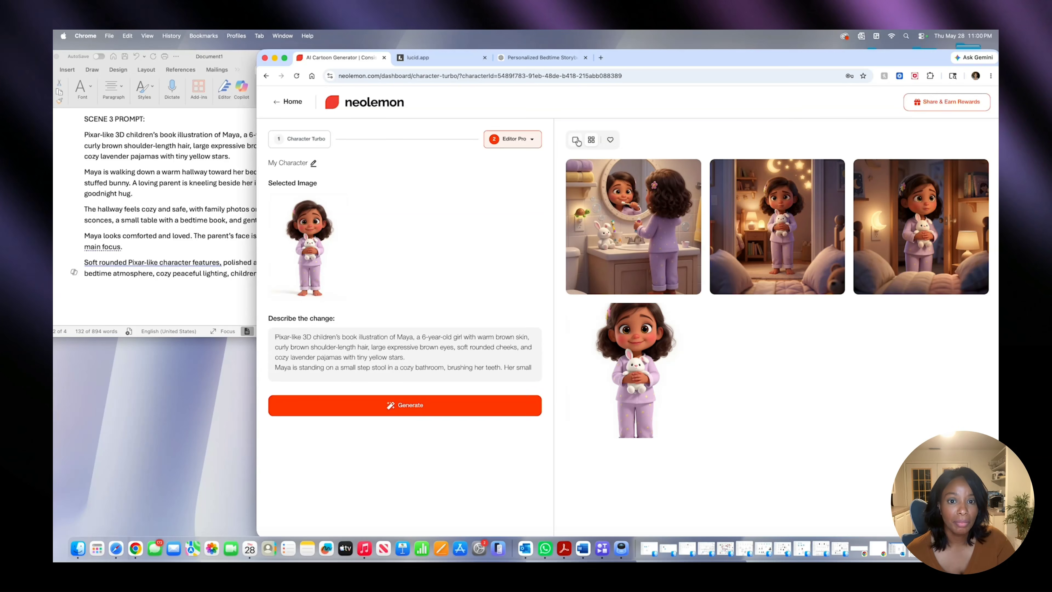
{"action": "left_click", "coordinate": [576, 140]}
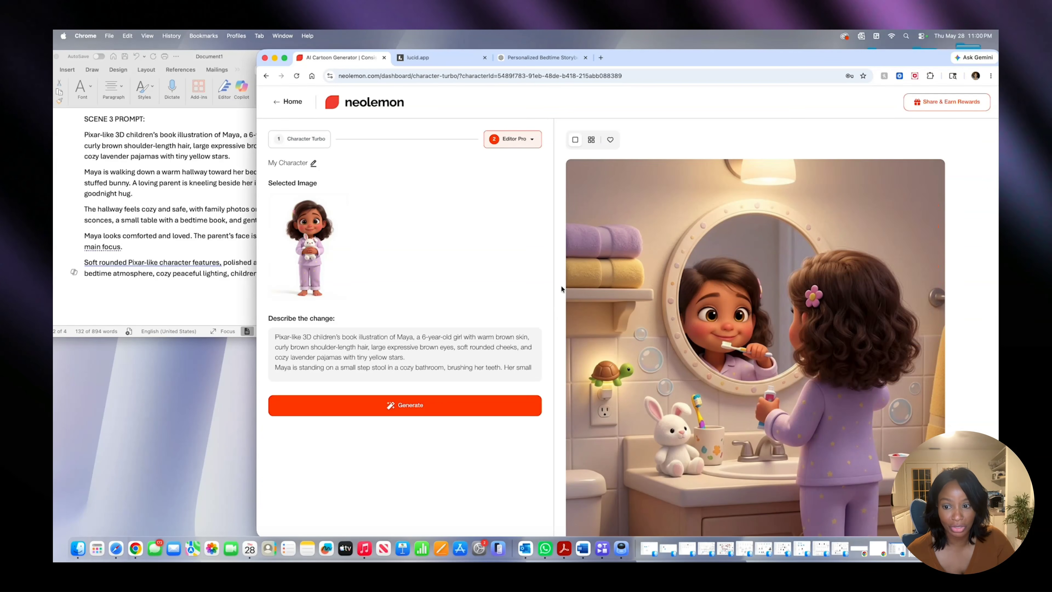
- Return to the original standing Maya character image and clear the bathroom prompt from the change description
{"action": "scroll", "coordinate": [608, 328], "scroll_direction": "down", "scroll_amount": 20}
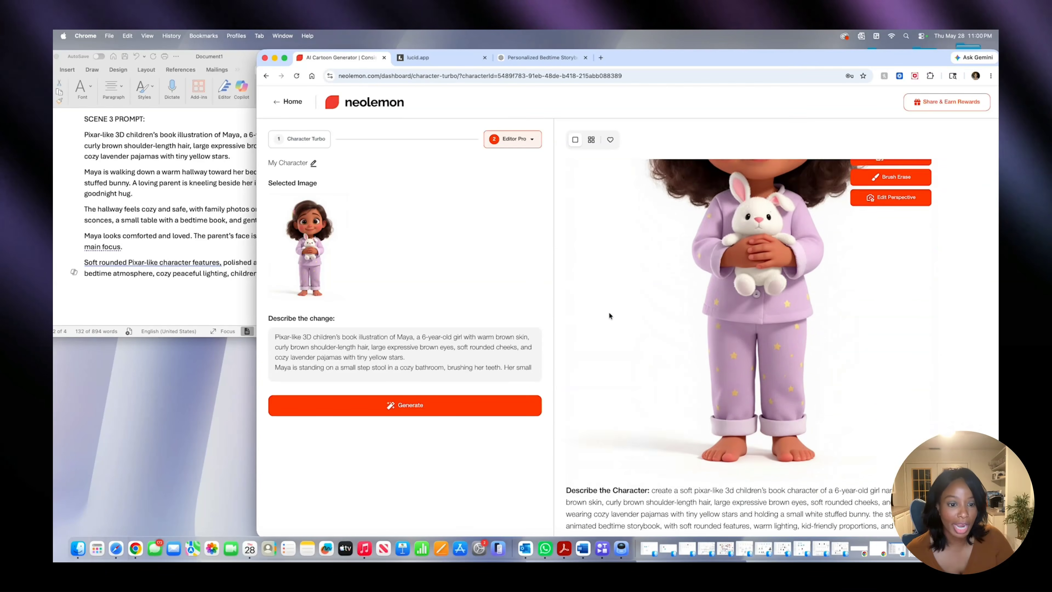
{"action": "scroll", "coordinate": [609, 316], "scroll_direction": "up", "scroll_amount": 10}
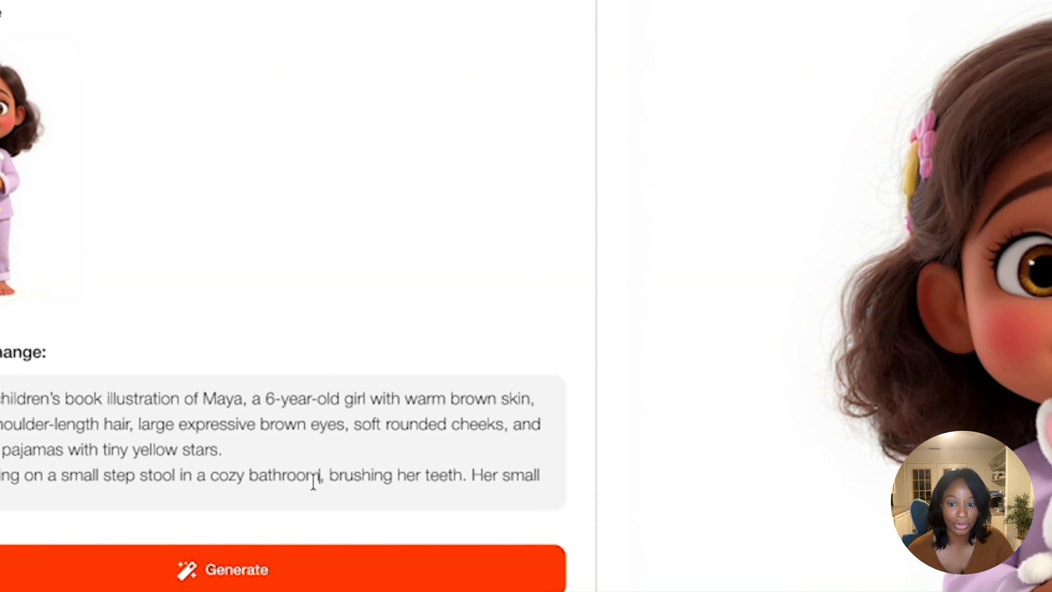
{"action": "scroll", "coordinate": [314, 481], "scroll_direction": "down", "scroll_amount": 1}
{"action": "triple_click", "coordinate": [315, 479]}
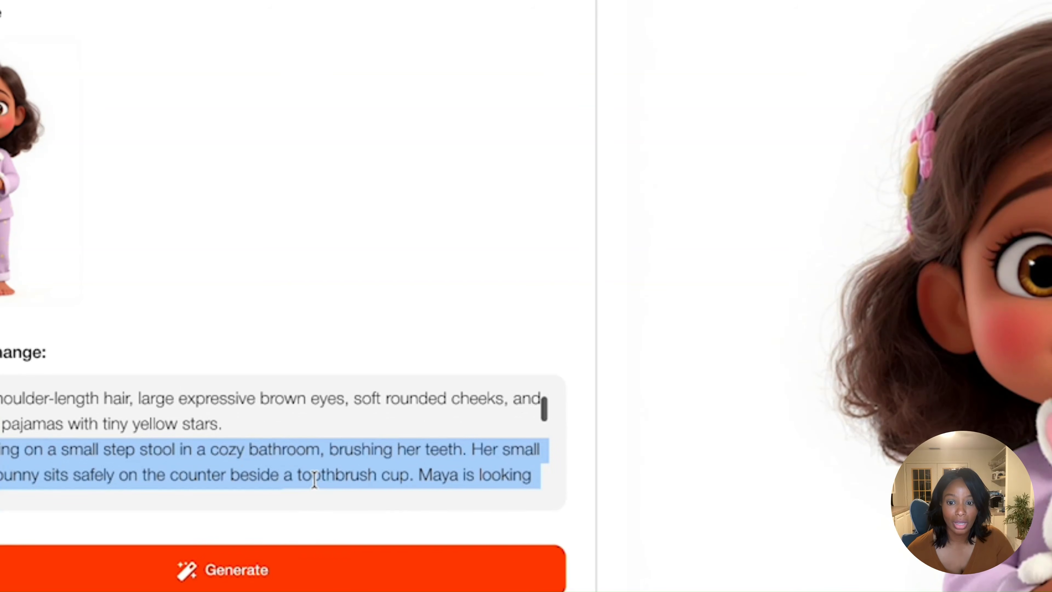
{"action": "left_click", "coordinate": [314, 479], "text": "shift"}
{"action": "scroll", "coordinate": [405, 452], "scroll_direction": "down", "scroll_amount": 5}
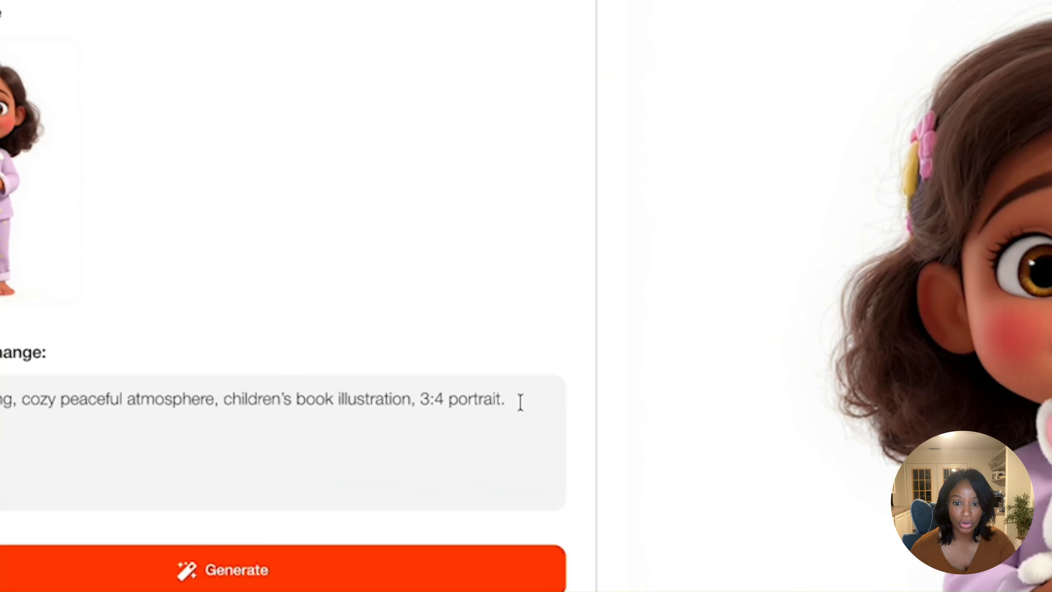
{"action": "left_click_drag", "start_coordinate": [519, 402], "coordinate": [78, 364]}
{"action": "key", "text": "BackSpace"}
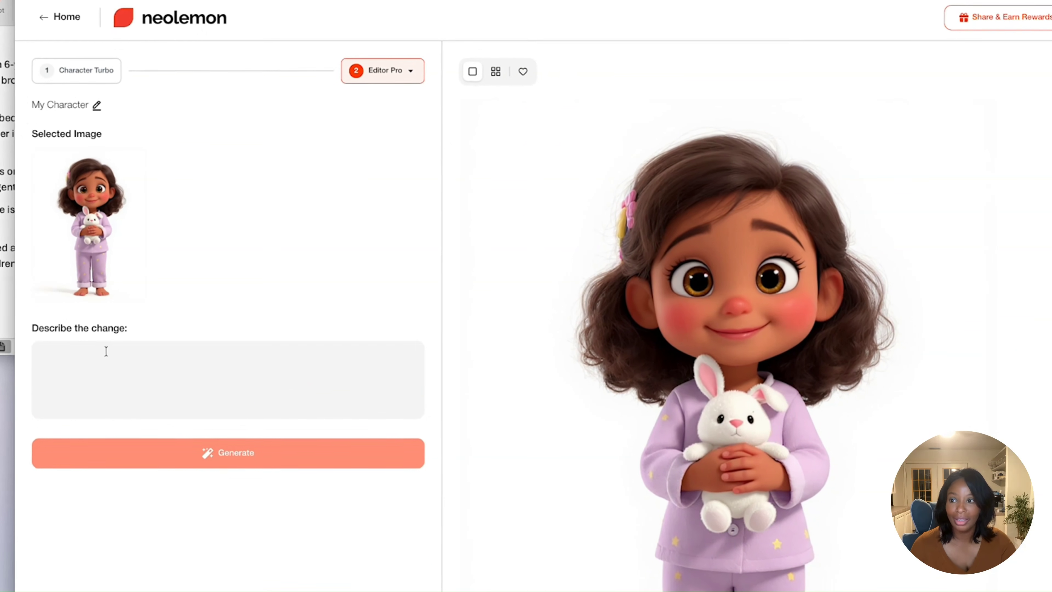
- Paste the copied Scene 3 hallway prompt as the change description and check its text
{"action": "key", "text": "Caps_Lock"}
{"action": "right_click", "coordinate": [73, 365]}
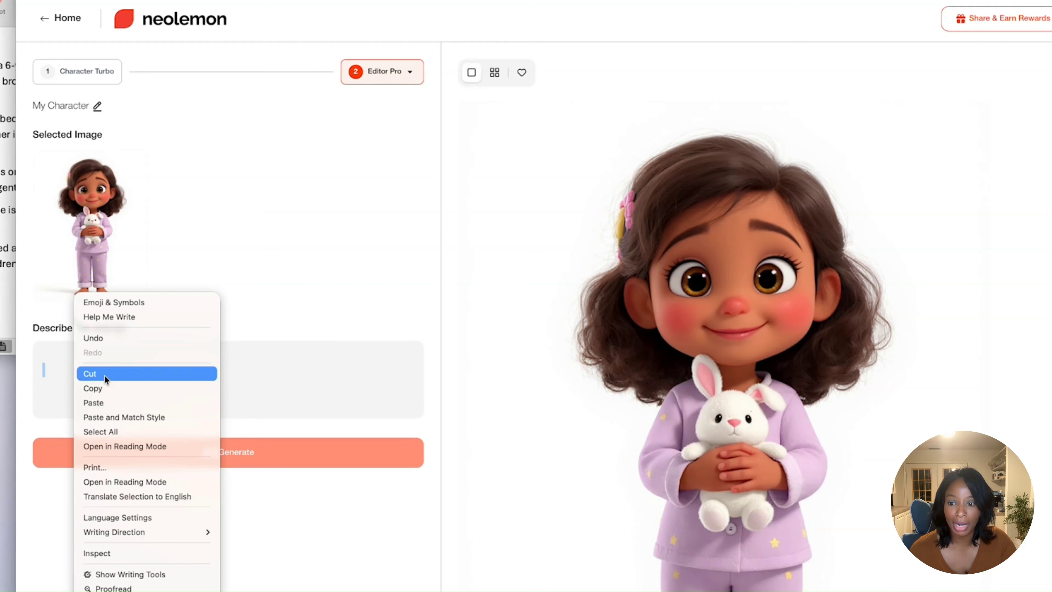
{"action": "left_click", "coordinate": [108, 399]}
{"action": "scroll", "coordinate": [106, 387], "scroll_direction": "up", "scroll_amount": 10}
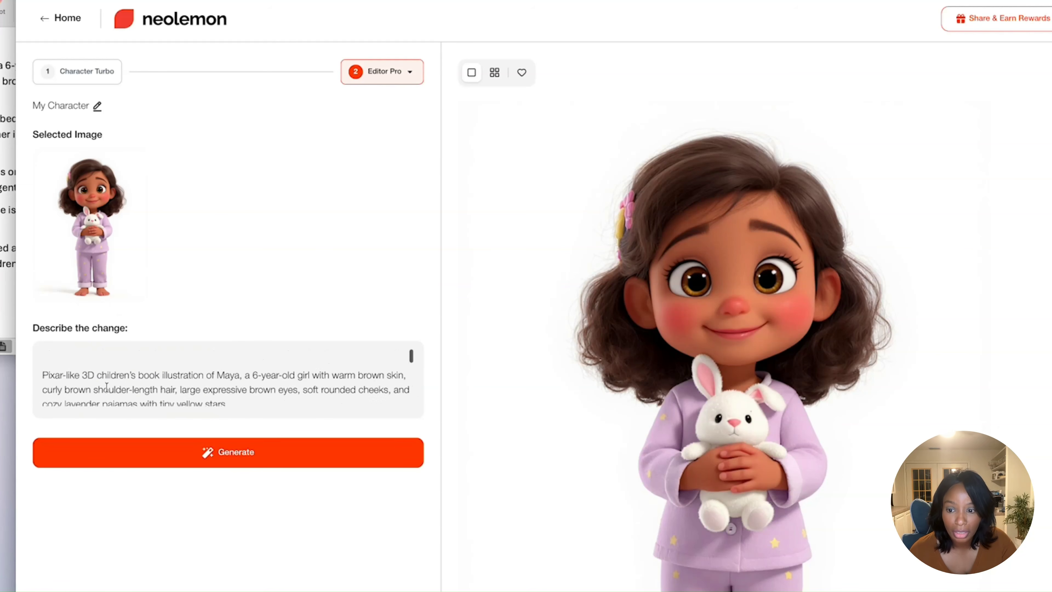
{"action": "scroll", "coordinate": [107, 387], "scroll_direction": "down", "scroll_amount": 3}
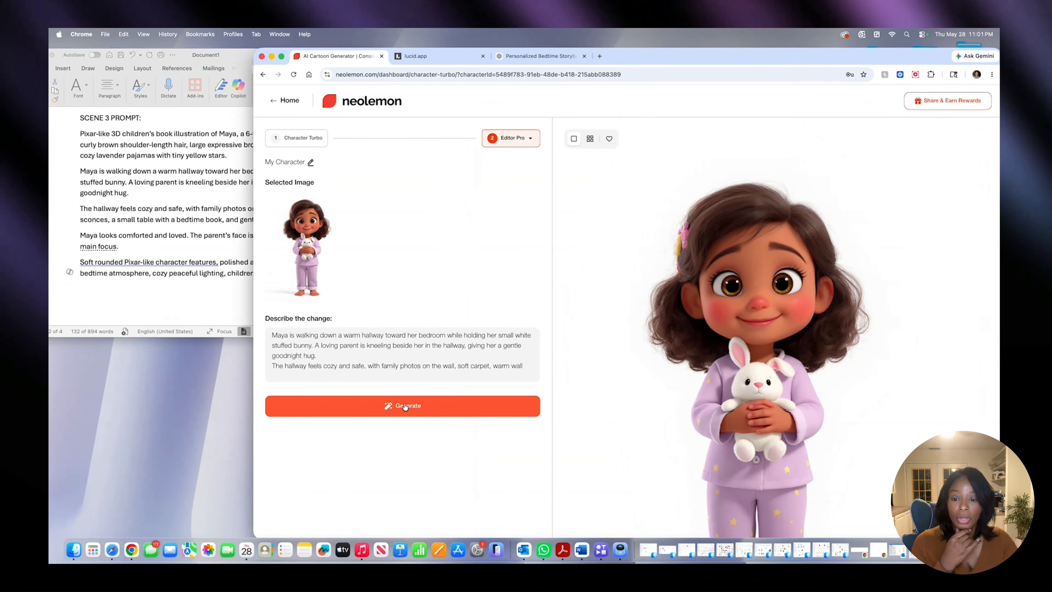
- Generate the Scene 3 illustration of Maya hugging her parent in the hallway and look over the full image
{"action": "left_click", "coordinate": [259, 454]}
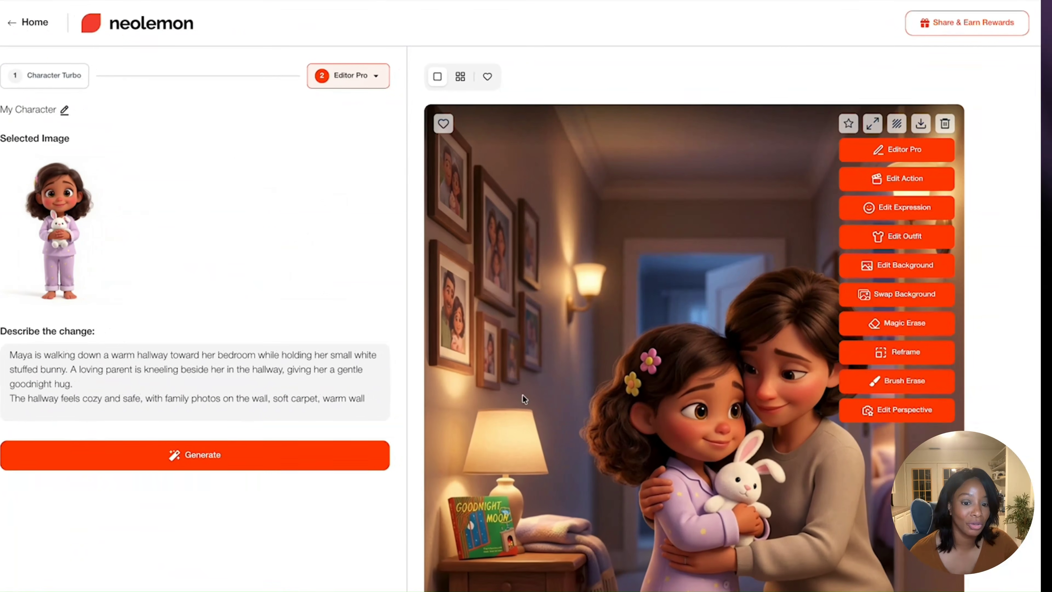
{"action": "scroll", "coordinate": [673, 417], "scroll_direction": "down", "scroll_amount": 5}
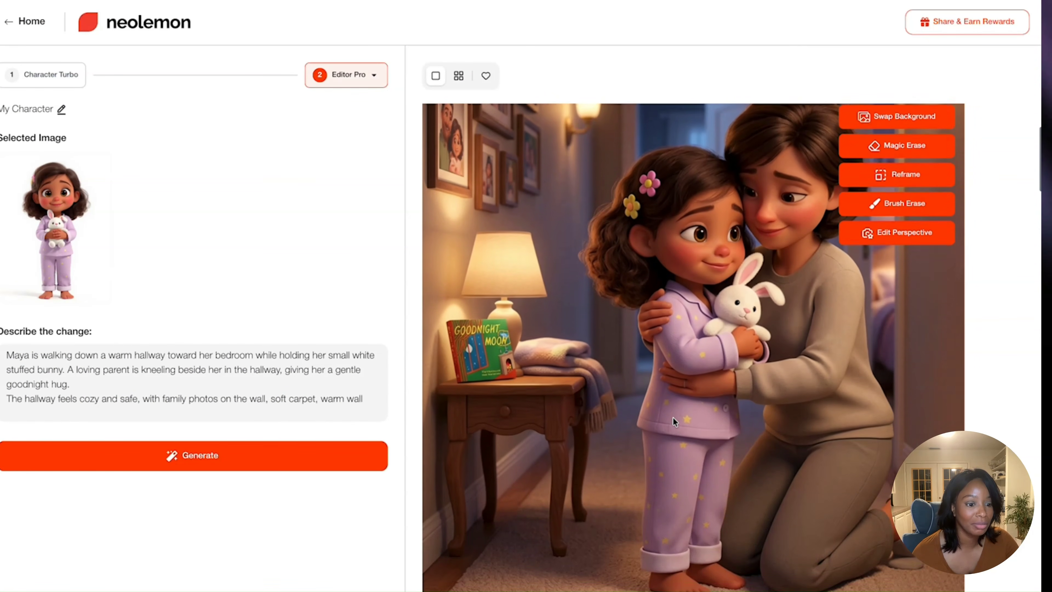
{"action": "scroll", "coordinate": [674, 421], "scroll_direction": "up", "scroll_amount": 3}
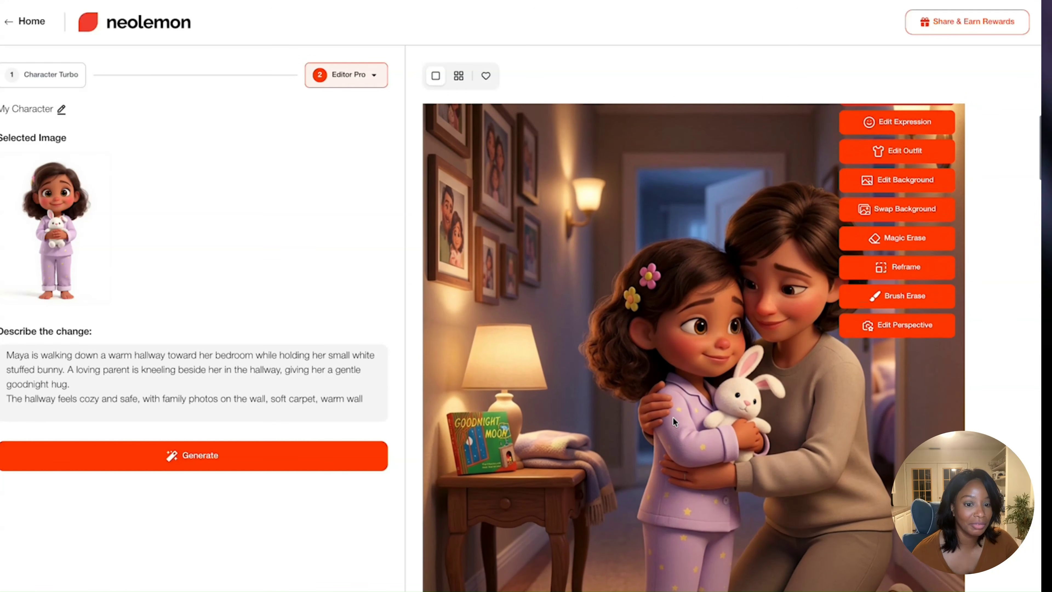
{"action": "scroll", "coordinate": [674, 417], "scroll_direction": "up", "scroll_amount": 2}
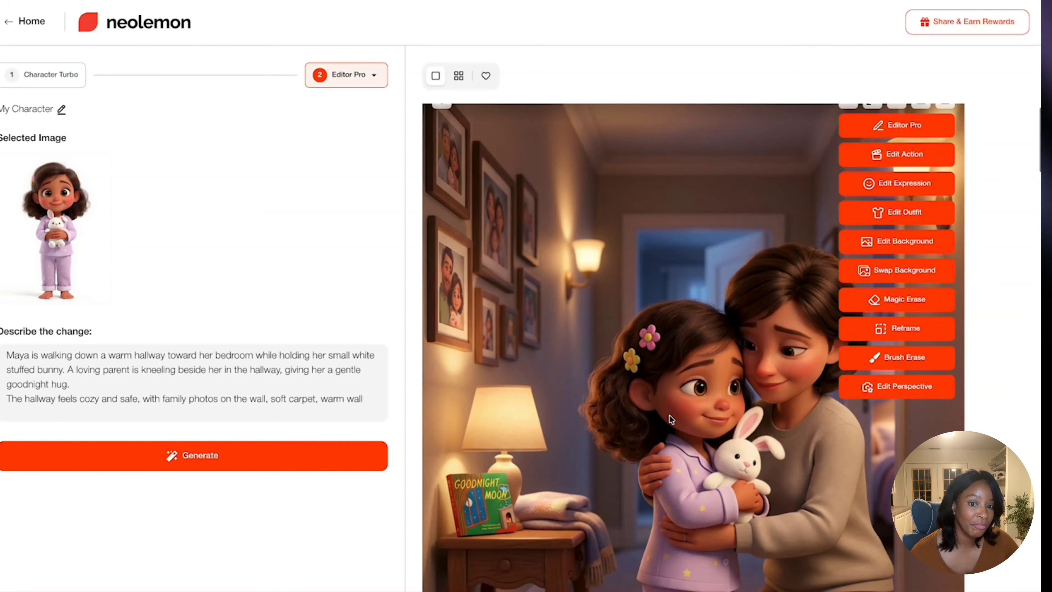
{"action": "scroll", "coordinate": [503, 394], "scroll_direction": "down", "scroll_amount": 1}
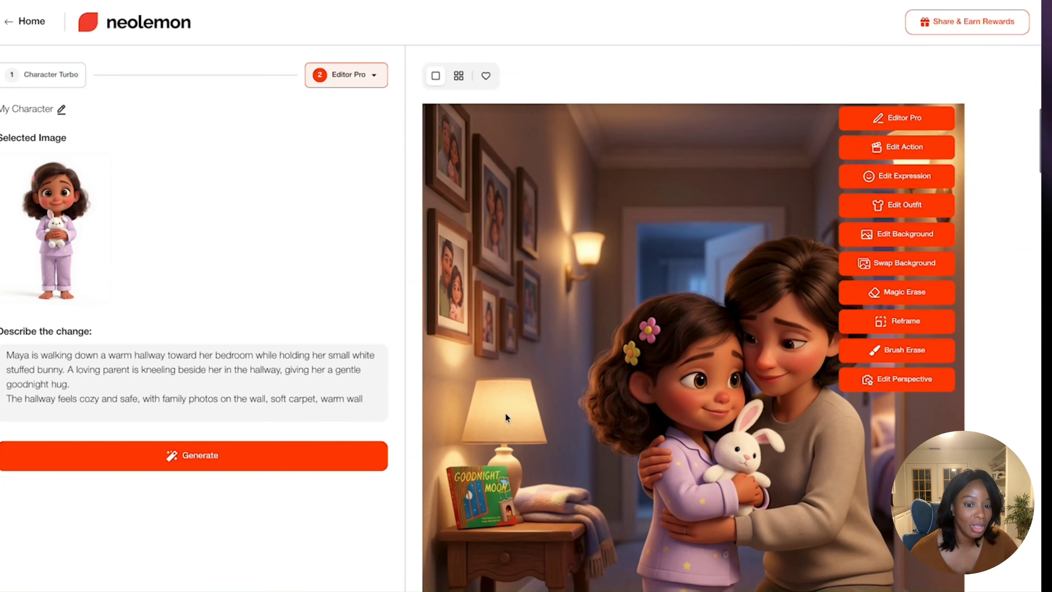
{"action": "scroll", "coordinate": [505, 413], "scroll_direction": "up", "scroll_amount": 2}
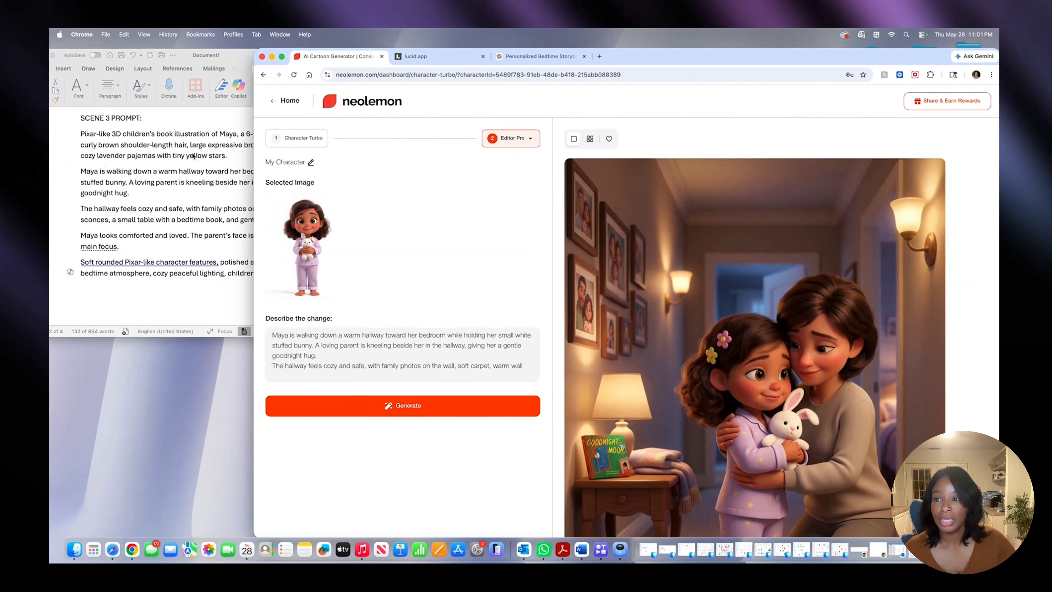
- Switch to the Word document, locate the SCENE 4 PROMPT and copy its full text
{"action": "left_click", "coordinate": [194, 160]}
{"action": "scroll", "coordinate": [193, 160], "scroll_direction": "down", "scroll_amount": 5}
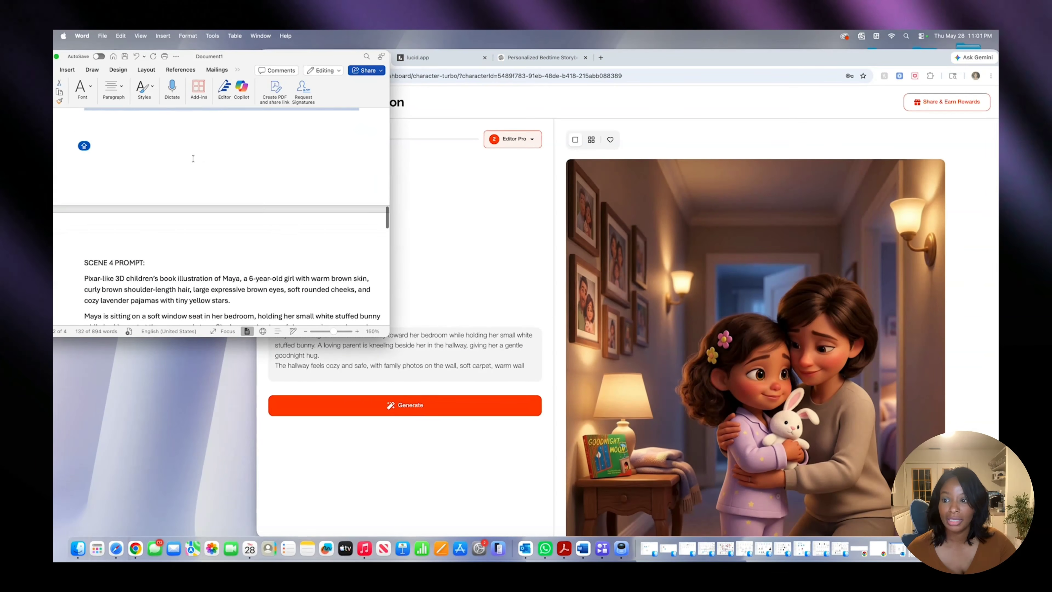
{"action": "left_click_drag", "start_coordinate": [85, 137], "coordinate": [372, 287]}
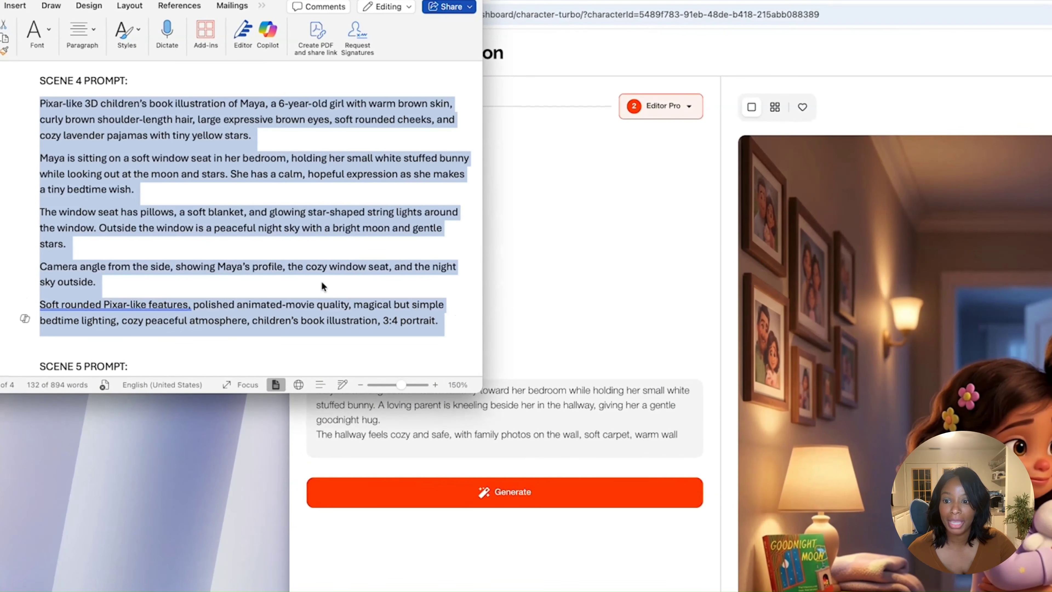
{"action": "right_click", "coordinate": [324, 306]}
{"action": "left_click", "coordinate": [352, 318]}
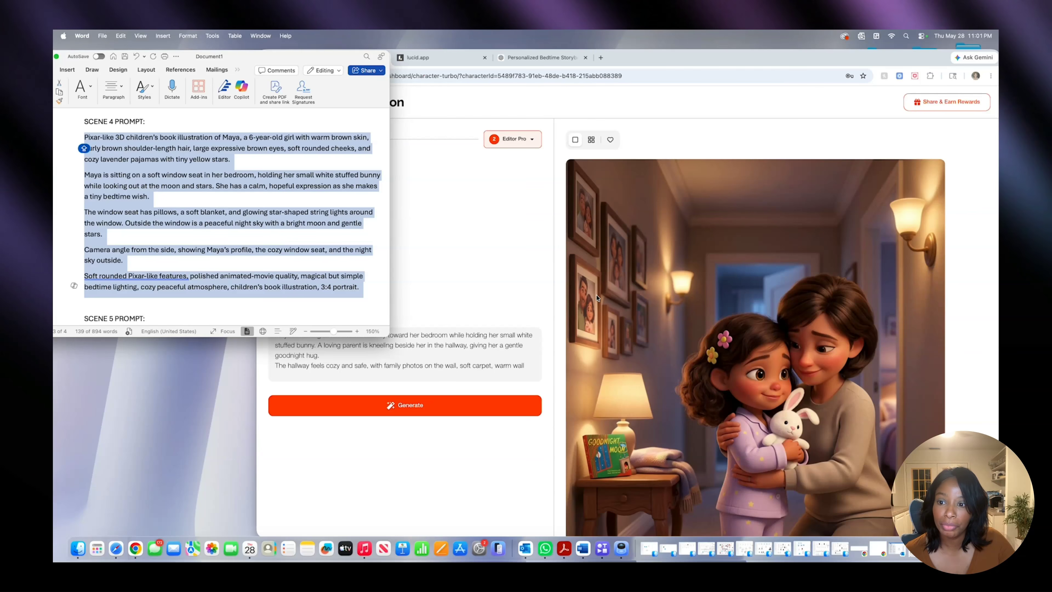
- Switch back to Neolemon and load the bedroom doorway illustration with the moon night light into Editor Pro as the selected image
{"action": "scroll", "coordinate": [589, 292], "scroll_direction": "down", "scroll_amount": 20}
{"action": "scroll", "coordinate": [598, 298], "scroll_direction": "down", "scroll_amount": 15}
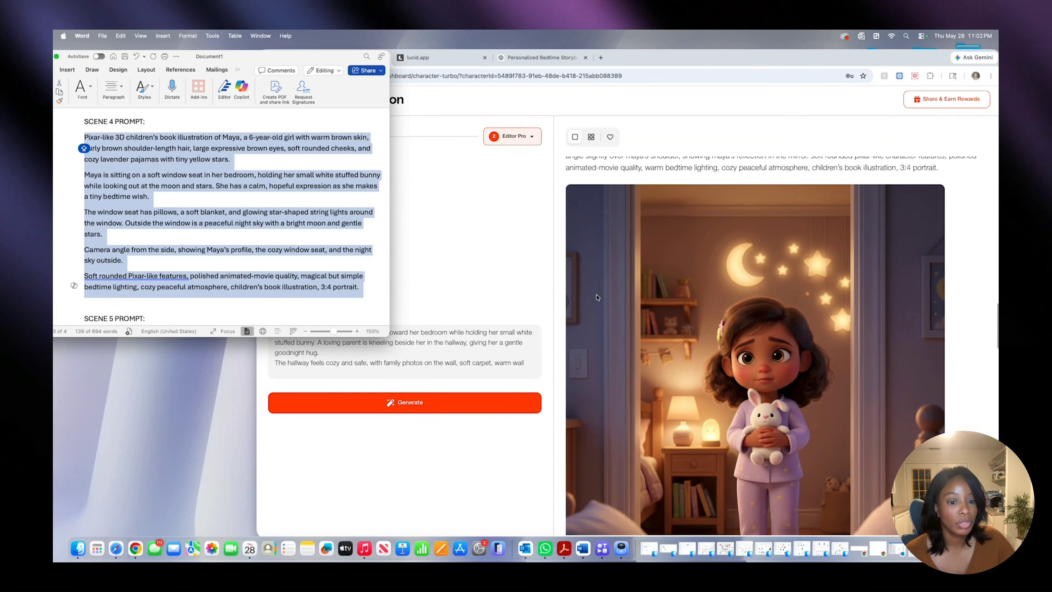
{"action": "left_click", "coordinate": [597, 298]}
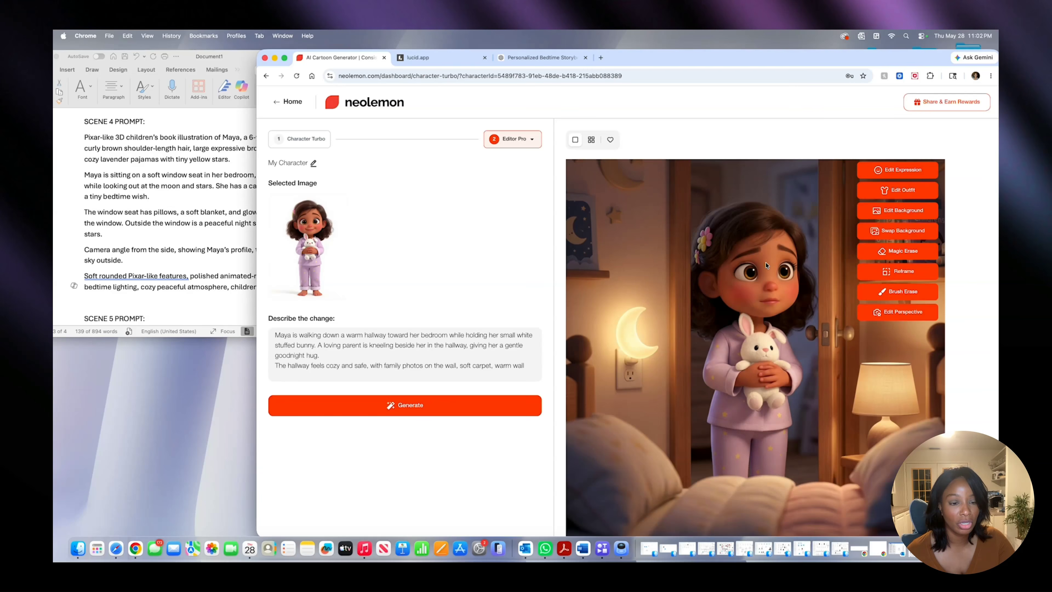
{"action": "scroll", "coordinate": [766, 265], "scroll_direction": "up", "scroll_amount": 5}
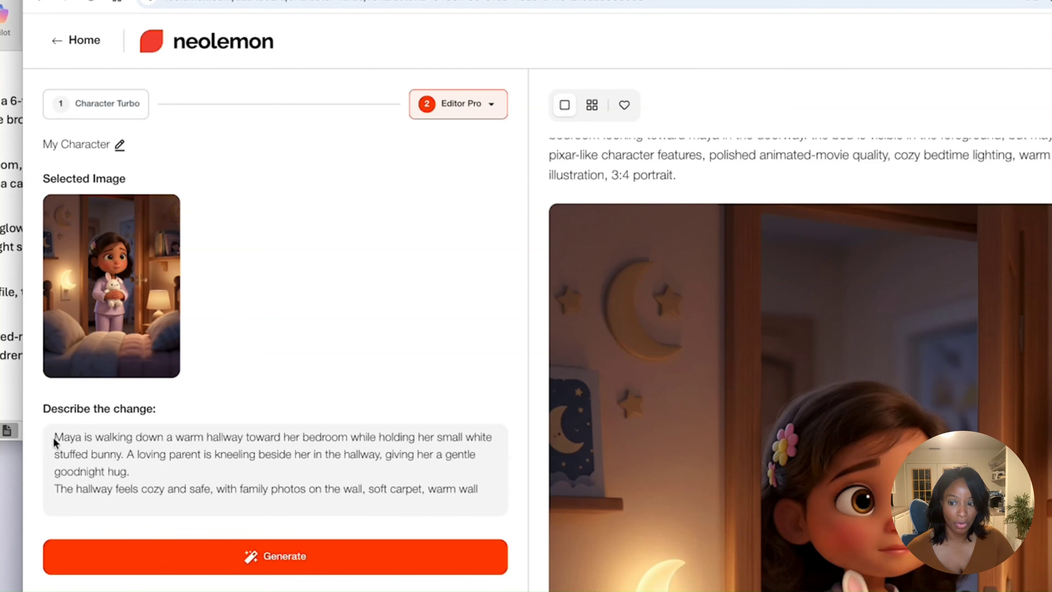
- Replace the hallway text in the change description with the copied Scene 4 window-seat prompt
{"action": "triple_click", "coordinate": [88, 440]}
{"action": "key", "text": "BackSpace"}
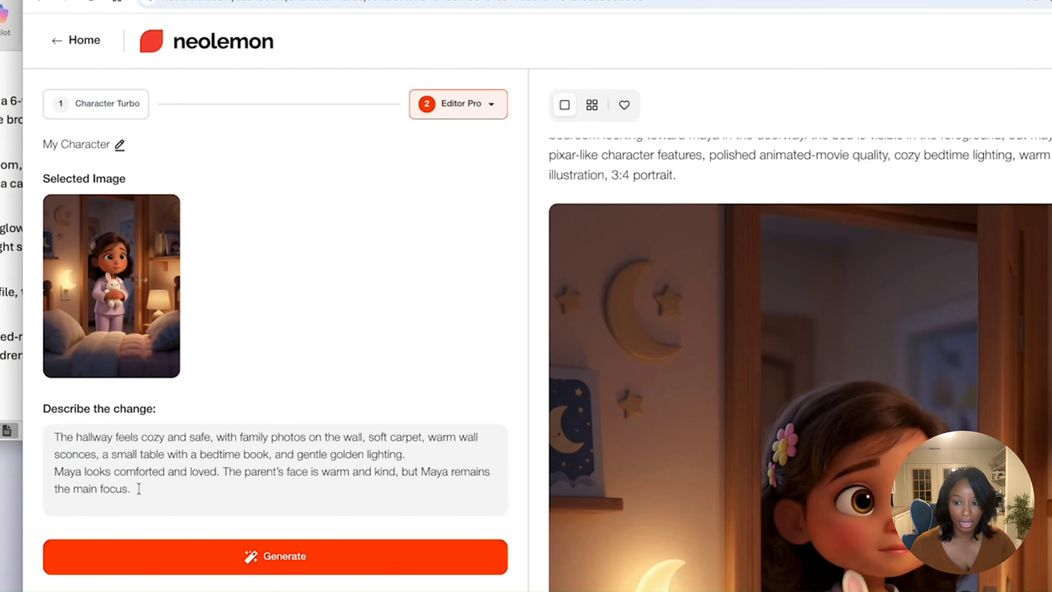
{"action": "left_click_drag", "start_coordinate": [139, 489], "coordinate": [60, 435]}
{"action": "key", "text": "BackSpace"}
{"action": "right_click", "coordinate": [67, 438]}
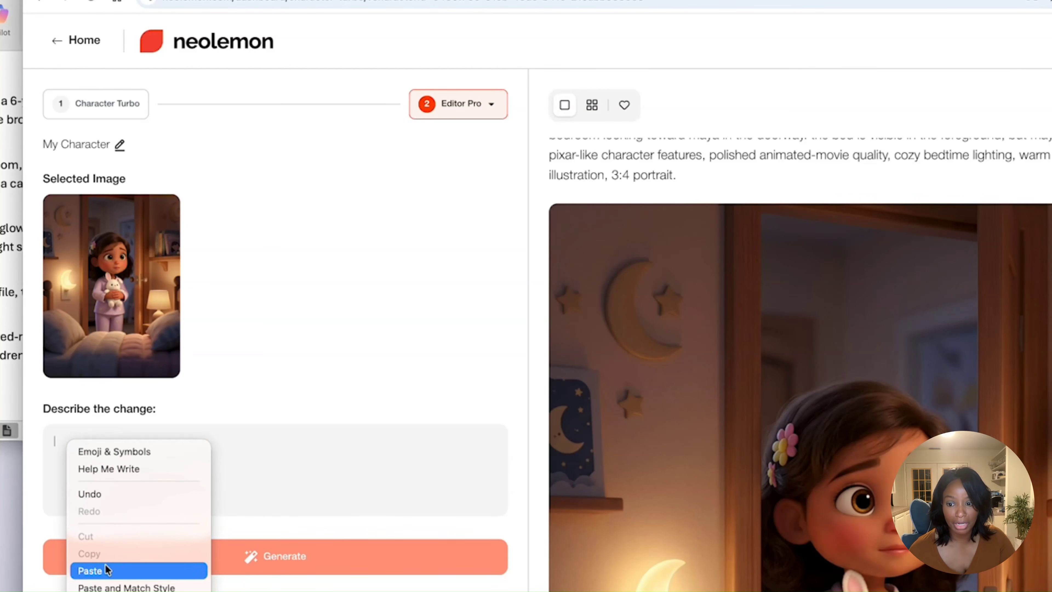
{"action": "left_click", "coordinate": [105, 570]}
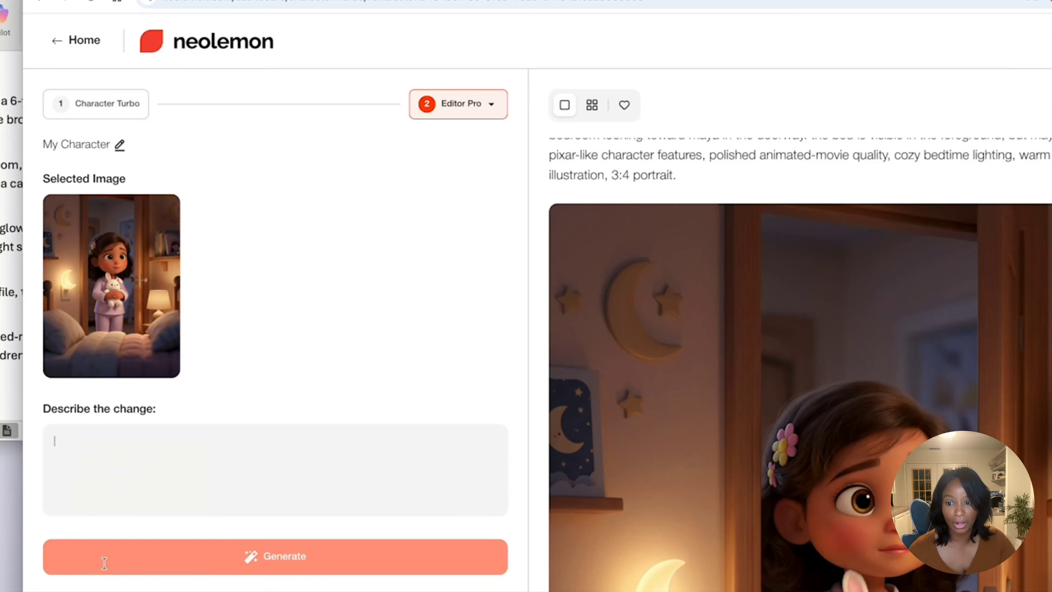
- Generate the Scene 4 illustration of Maya on the window seat and check the image against its prompt
{"action": "left_click", "coordinate": [168, 565]}
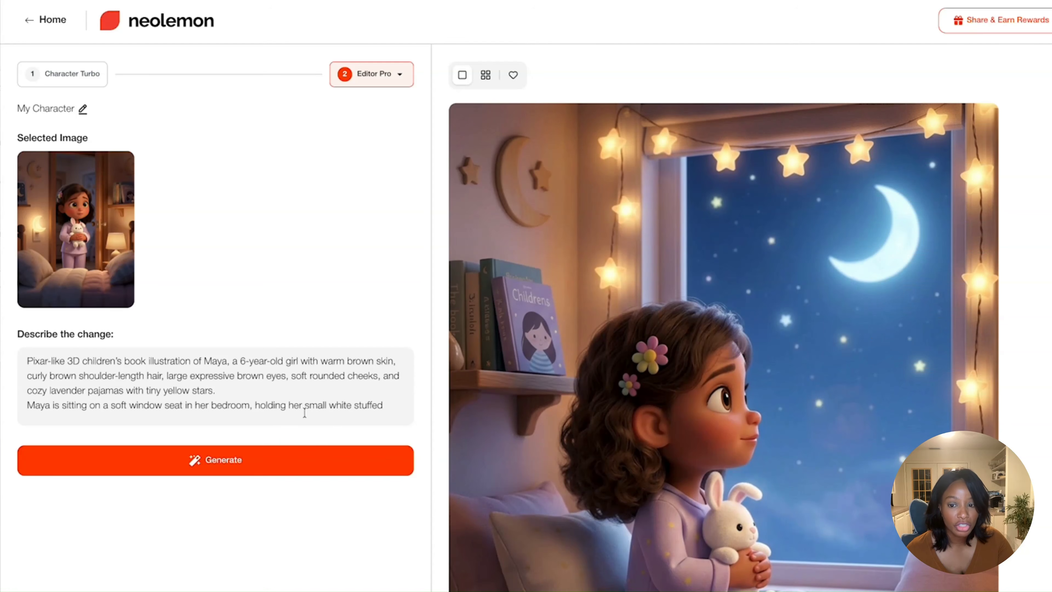
{"action": "scroll", "coordinate": [256, 362], "scroll_direction": "down", "scroll_amount": 1}
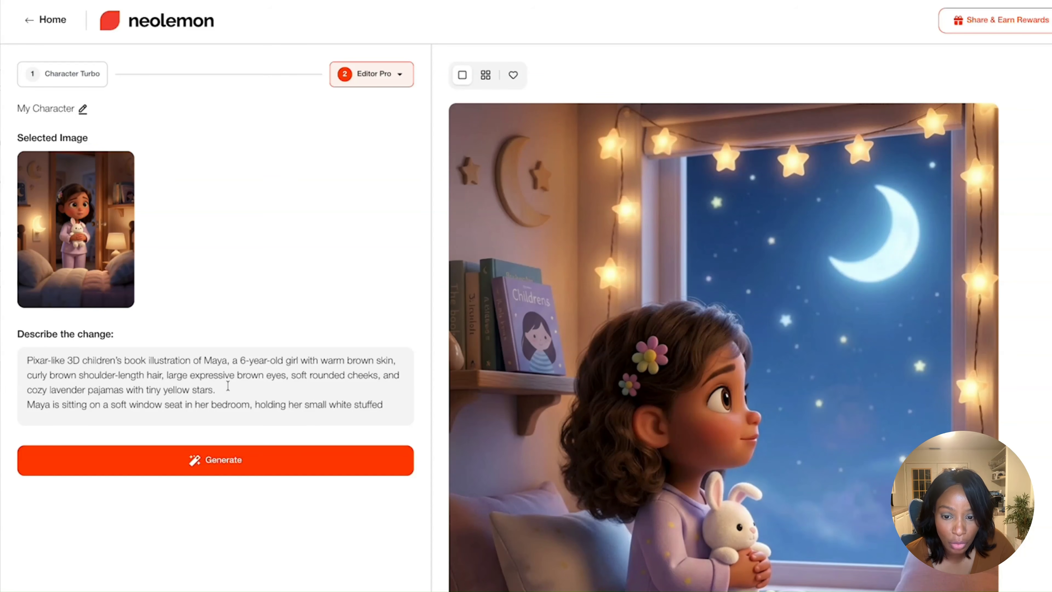
{"action": "scroll", "coordinate": [228, 385], "scroll_direction": "down", "scroll_amount": 2}
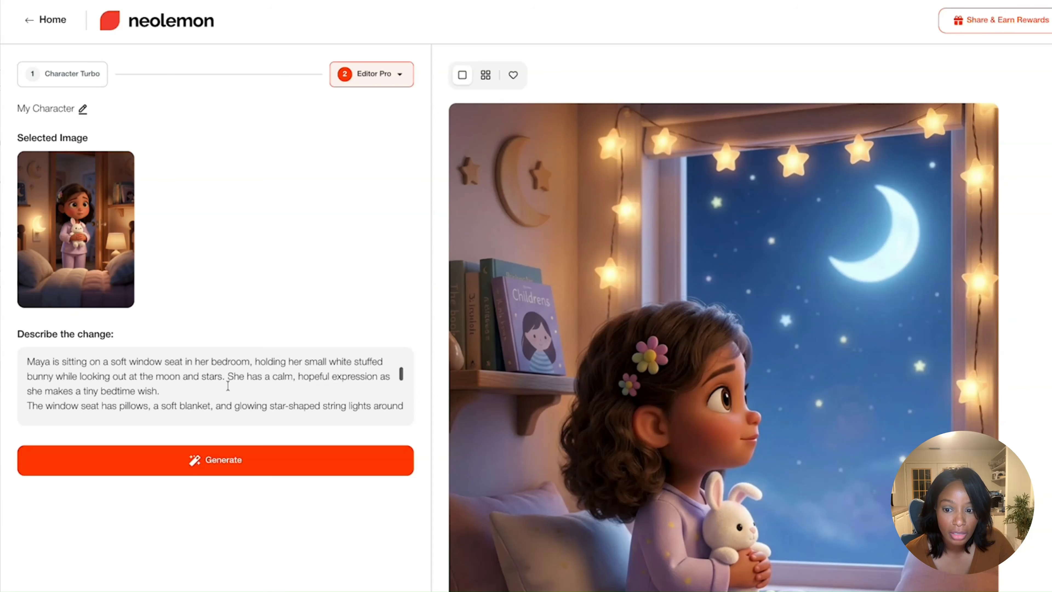
{"action": "scroll", "coordinate": [227, 386], "scroll_direction": "down", "scroll_amount": 4}
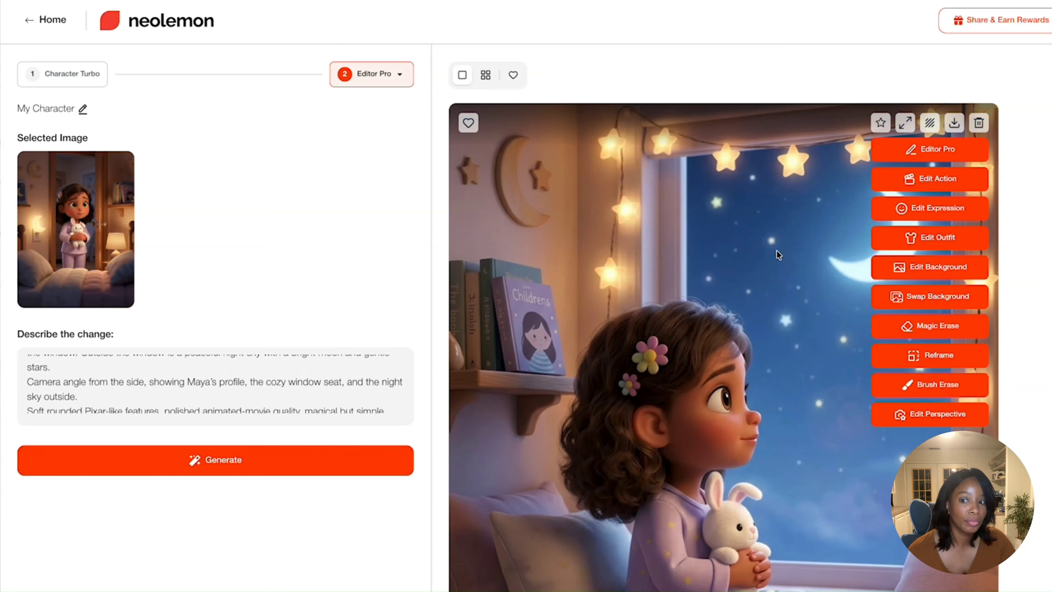
{"action": "mouse_move", "coordinate": [614, 230]}
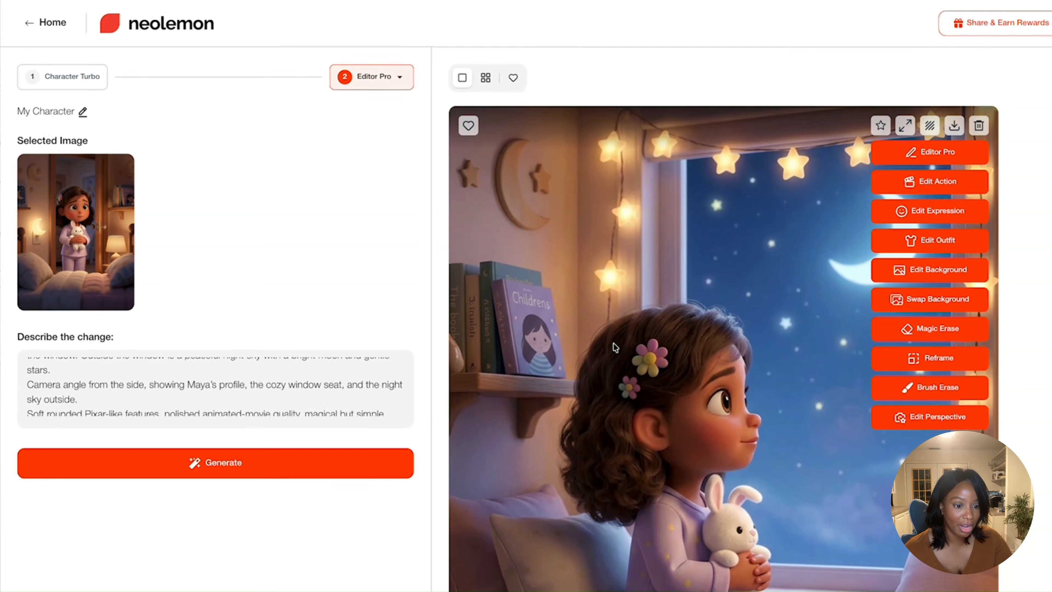
{"action": "scroll", "coordinate": [615, 348], "scroll_direction": "down", "scroll_amount": 3}
{"action": "scroll", "coordinate": [612, 342], "scroll_direction": "up", "scroll_amount": 3}
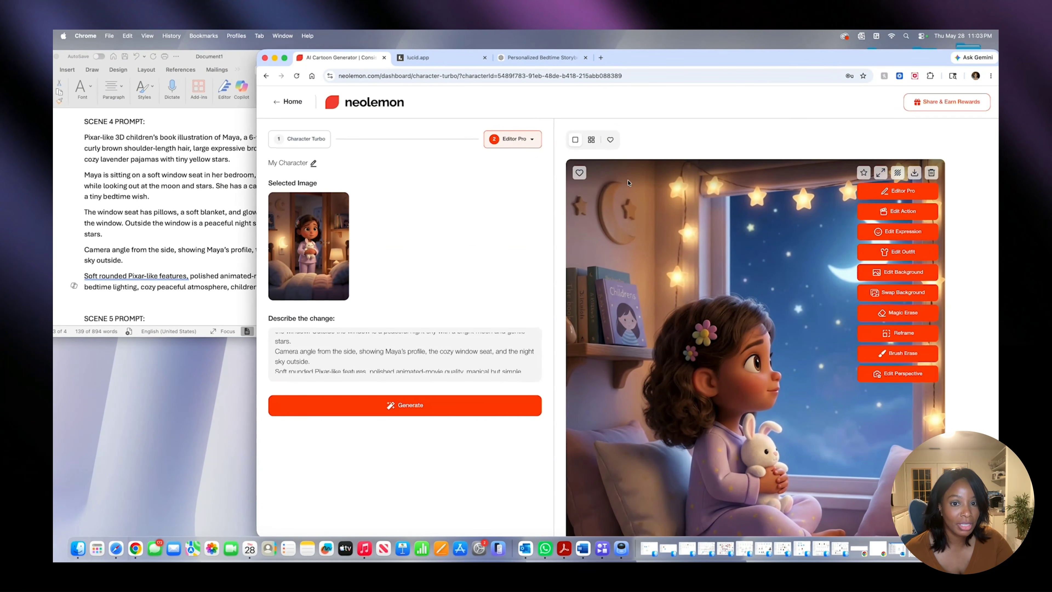
- Compare the window-seat illustration with the earlier bedroom doorway illustrations in grid and full view for consistent character and room details
{"action": "left_click", "coordinate": [591, 139]}
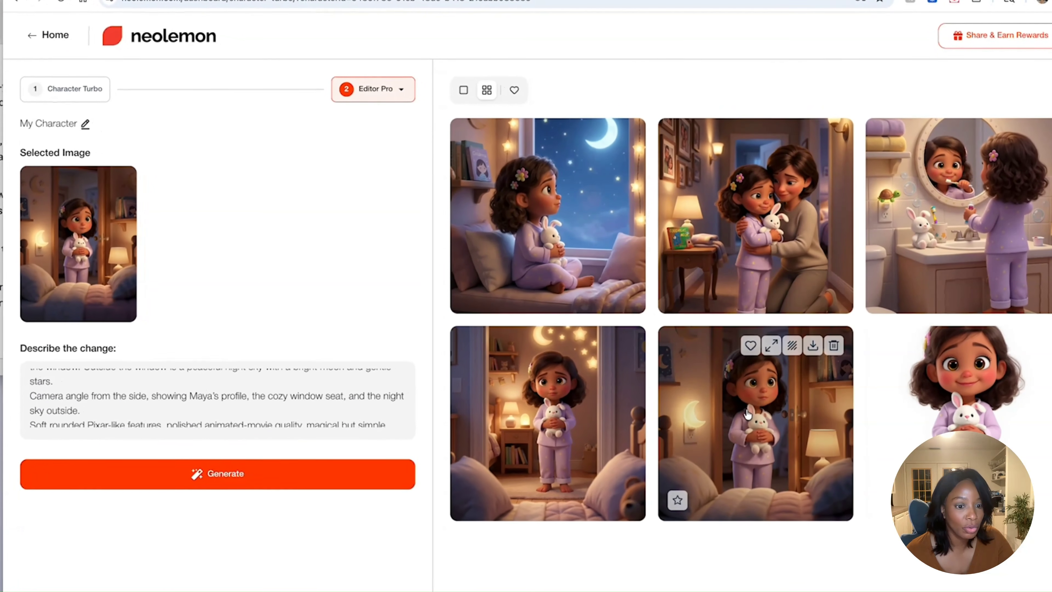
{"action": "left_click", "coordinate": [806, 378]}
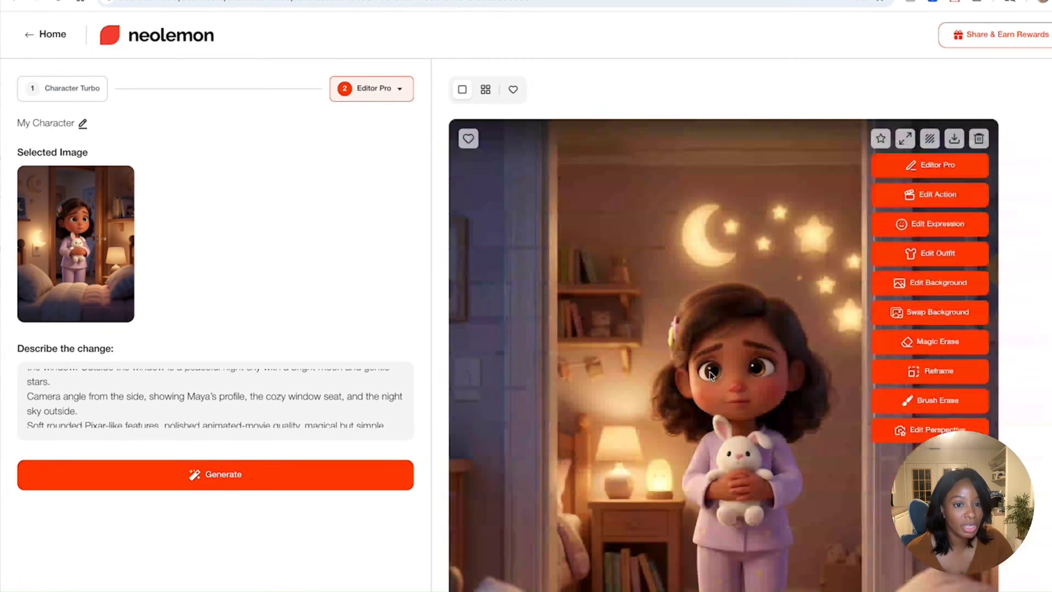
{"action": "scroll", "coordinate": [711, 372], "scroll_direction": "down", "scroll_amount": 10}
{"action": "scroll", "coordinate": [712, 391], "scroll_direction": "up", "scroll_amount": 1}
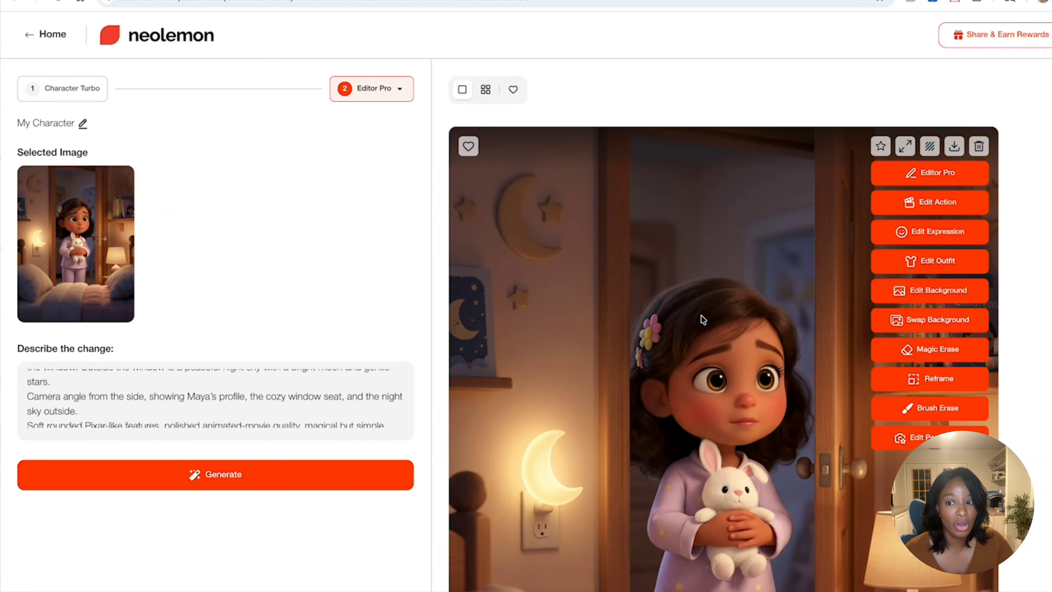
{"action": "scroll", "coordinate": [701, 315], "scroll_direction": "down", "scroll_amount": 15}
{"action": "scroll", "coordinate": [701, 316], "scroll_direction": "down", "scroll_amount": 15}
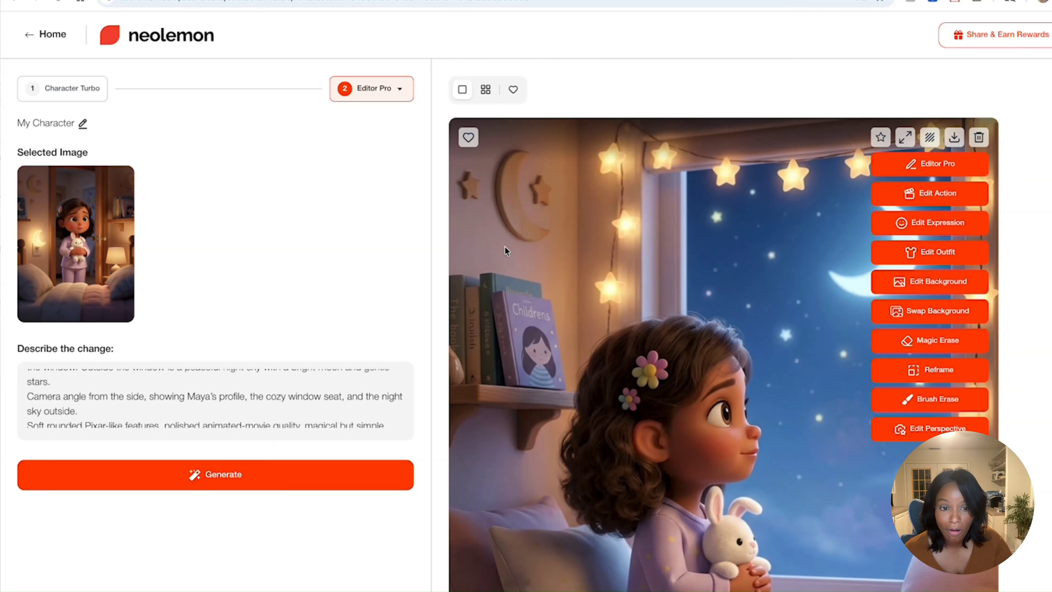
{"action": "scroll", "coordinate": [505, 245], "scroll_direction": "down", "scroll_amount": 15}
{"action": "left_click", "coordinate": [485, 90]}
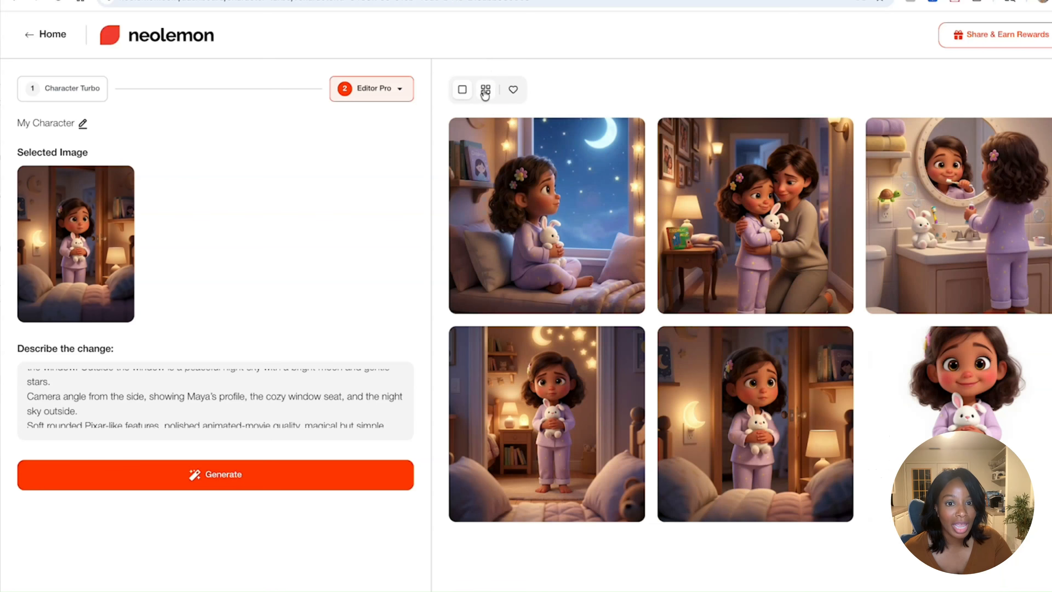
{"action": "left_click", "coordinate": [528, 212]}
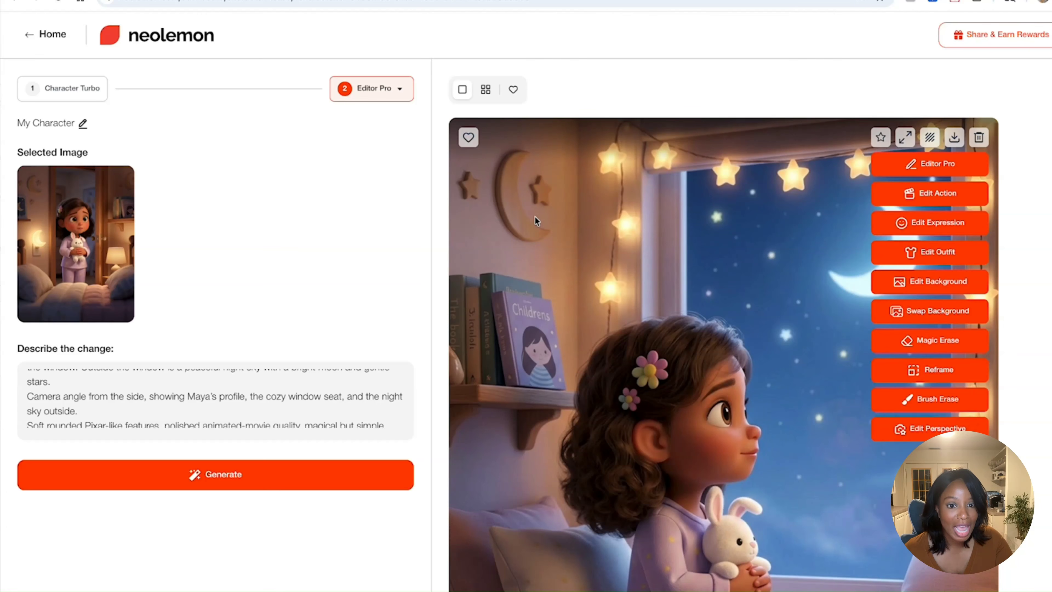
- Open the bedroom doorway illustration with the moon night light in full view and examine its wall decorations against the window-seat scene
{"action": "left_click", "coordinate": [486, 89]}
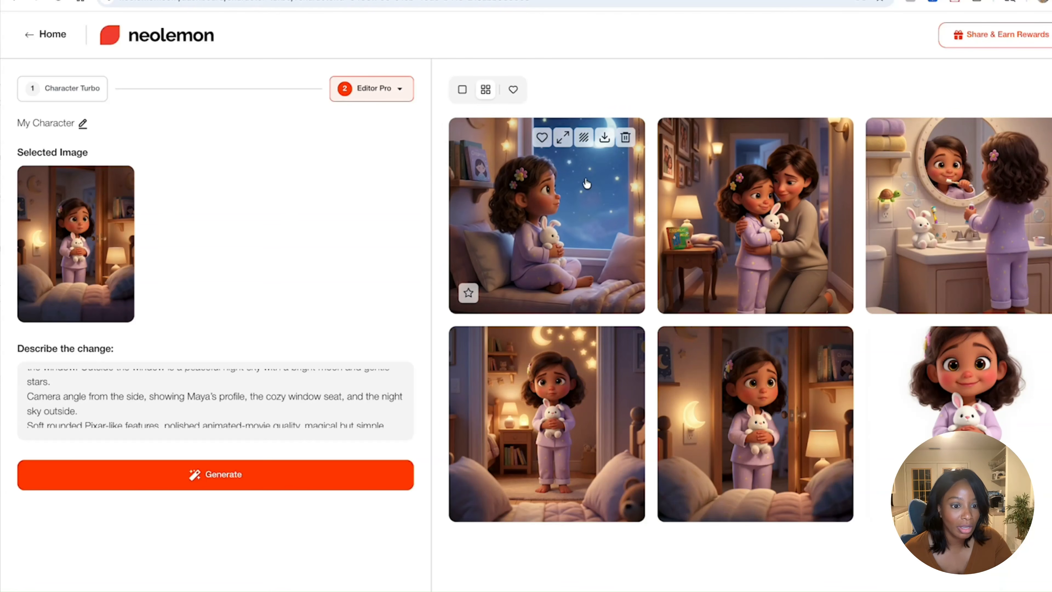
{"action": "left_click", "coordinate": [756, 392]}
{"action": "scroll", "coordinate": [758, 390], "scroll_direction": "down", "scroll_amount": 10}
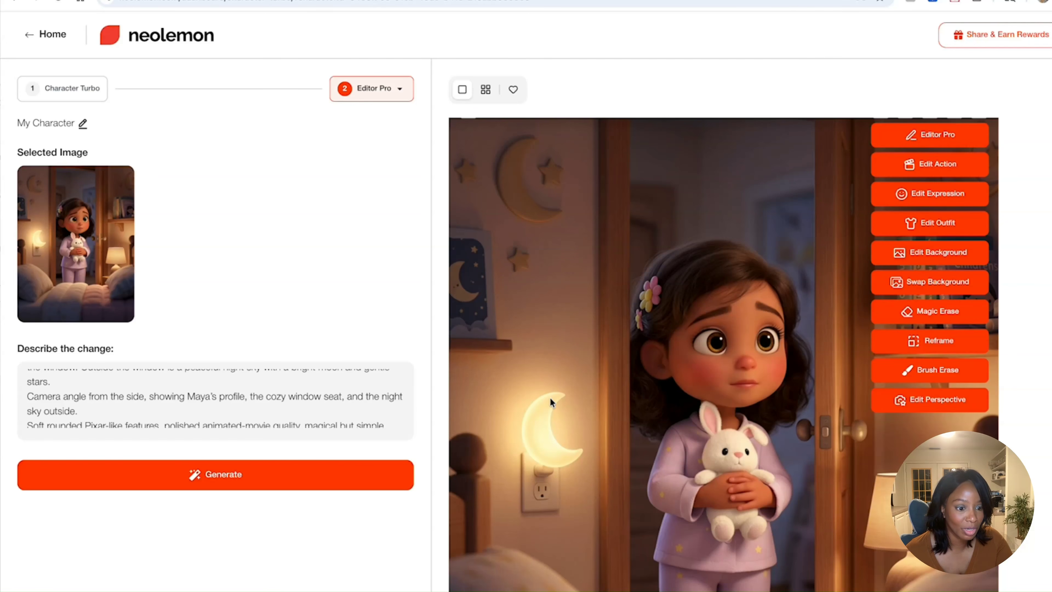
{"action": "scroll", "coordinate": [550, 398], "scroll_direction": "up", "scroll_amount": 1}
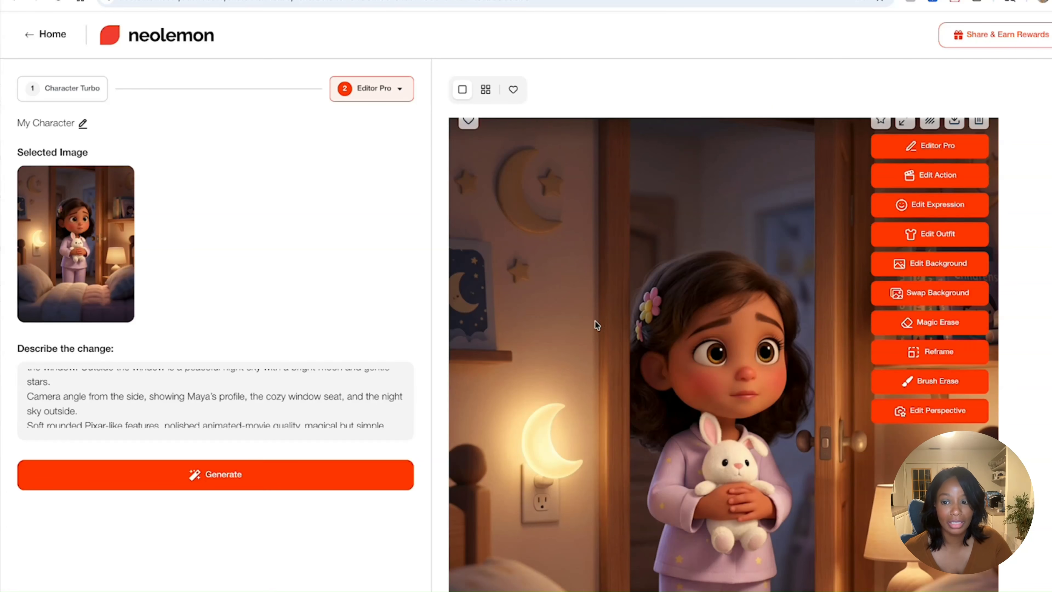
- Switch to the Word document and copy the full Scene 5 prompt about Maya walking through the moon garden
{"action": "left_click", "coordinate": [52, 207]}
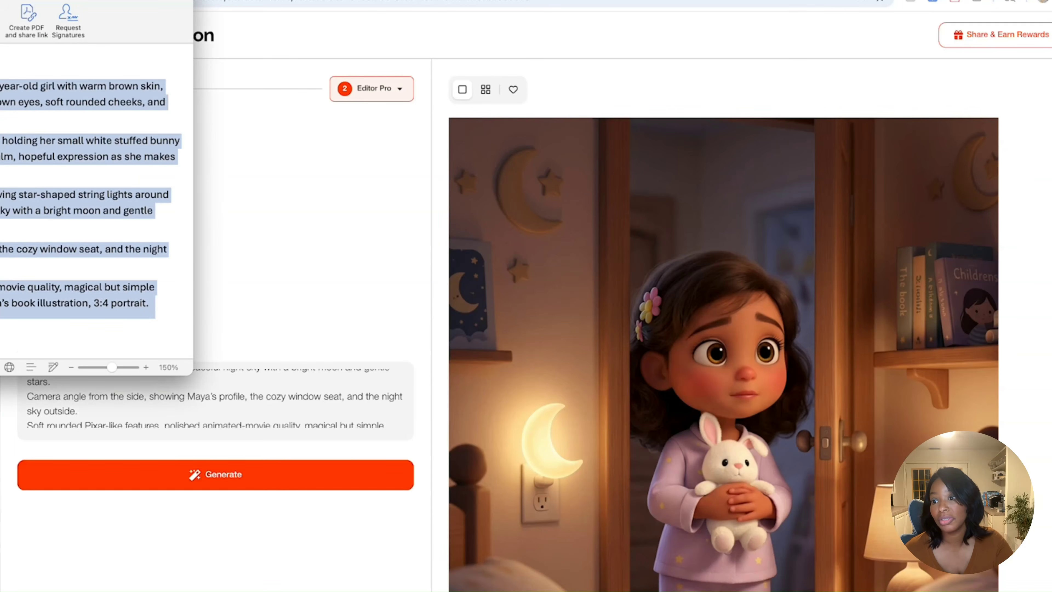
{"action": "scroll", "coordinate": [52, 207], "scroll_direction": "down", "scroll_amount": 5}
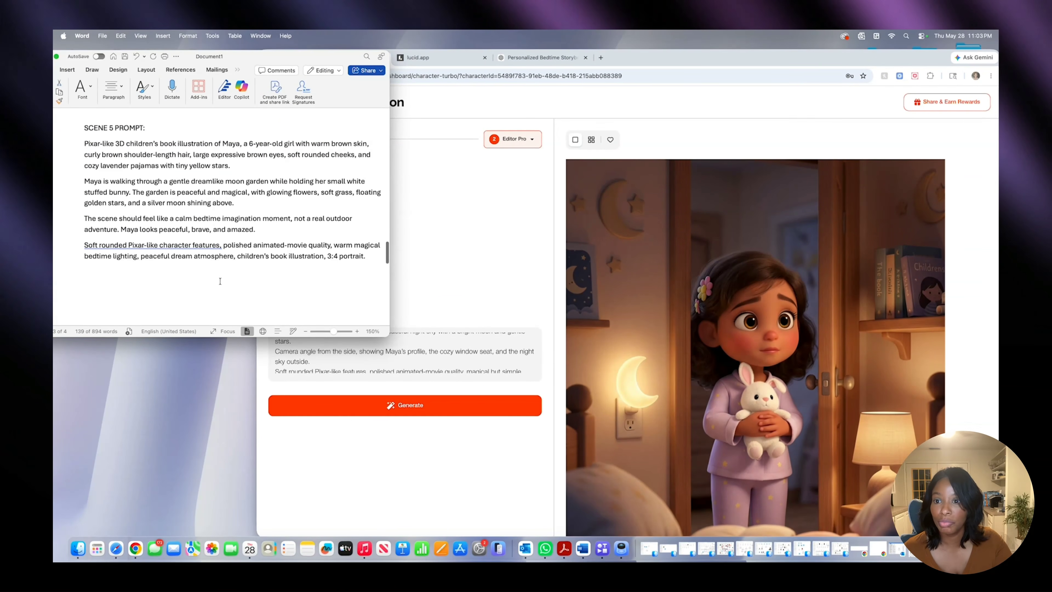
{"action": "left_click_drag", "start_coordinate": [84, 143], "coordinate": [374, 257]}
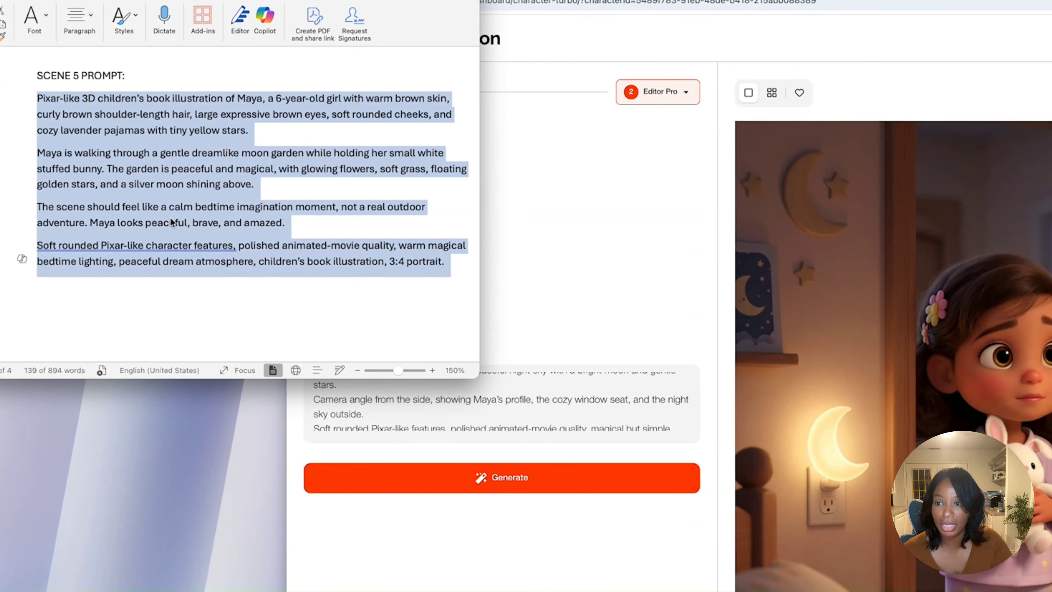
{"action": "right_click", "coordinate": [155, 205]}
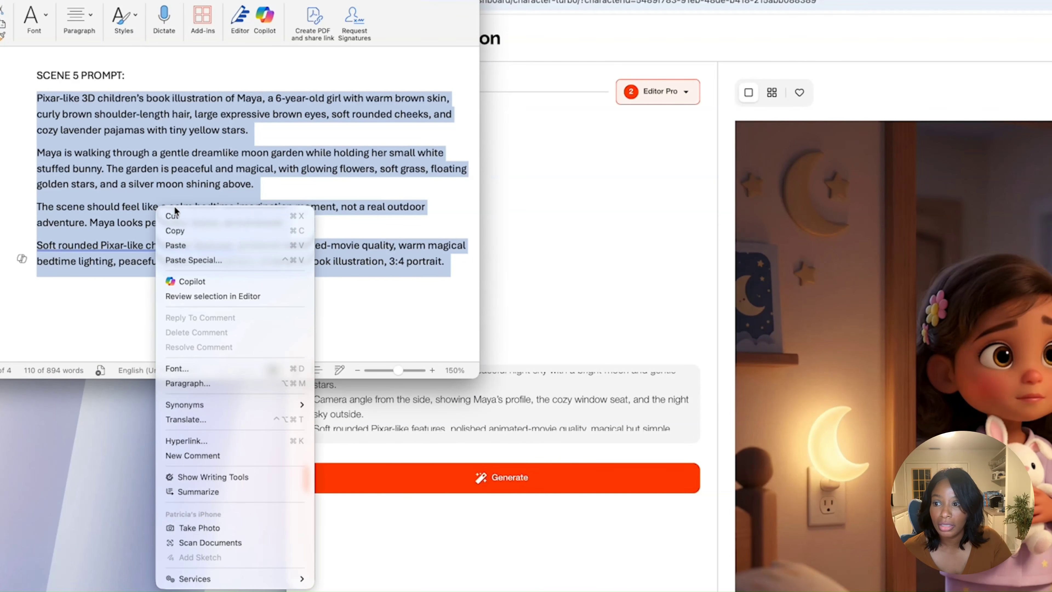
{"action": "left_click", "coordinate": [195, 230]}
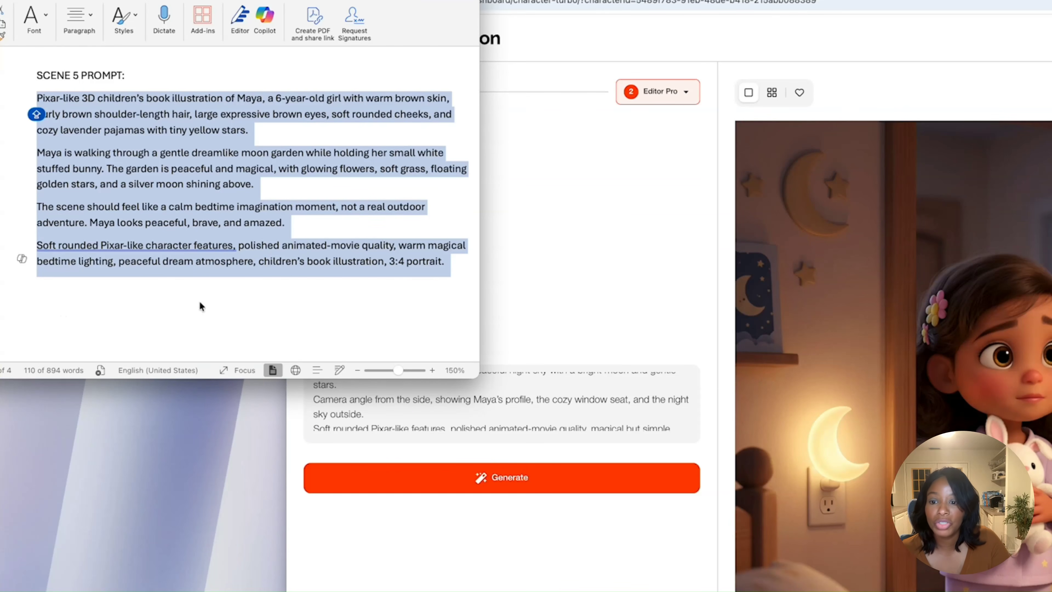
- Switch back to Neolemon and load the original plain-background Maya character into Editor Pro as the selected image
{"action": "left_click", "coordinate": [552, 274]}
{"action": "mouse_move", "coordinate": [1018, 266]}
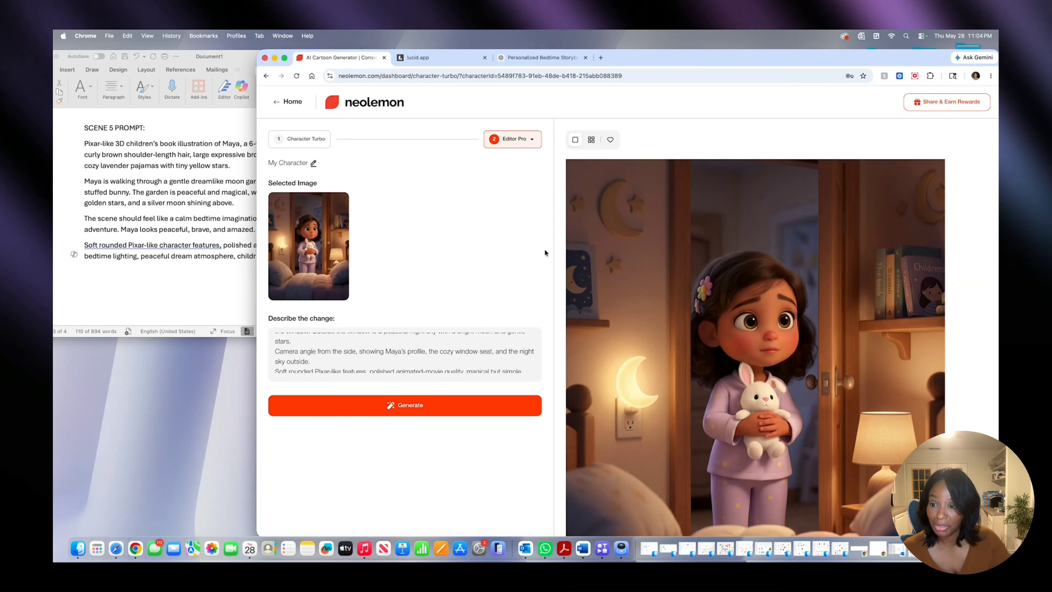
{"action": "left_click", "coordinate": [590, 143]}
{"action": "left_click", "coordinate": [911, 353]}
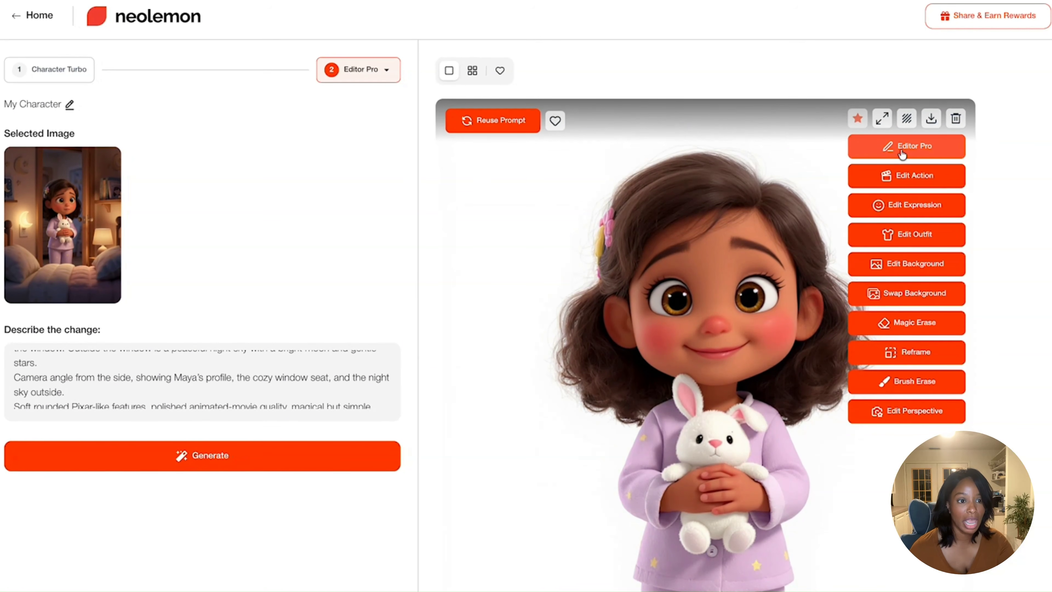
{"action": "left_click", "coordinate": [903, 153]}
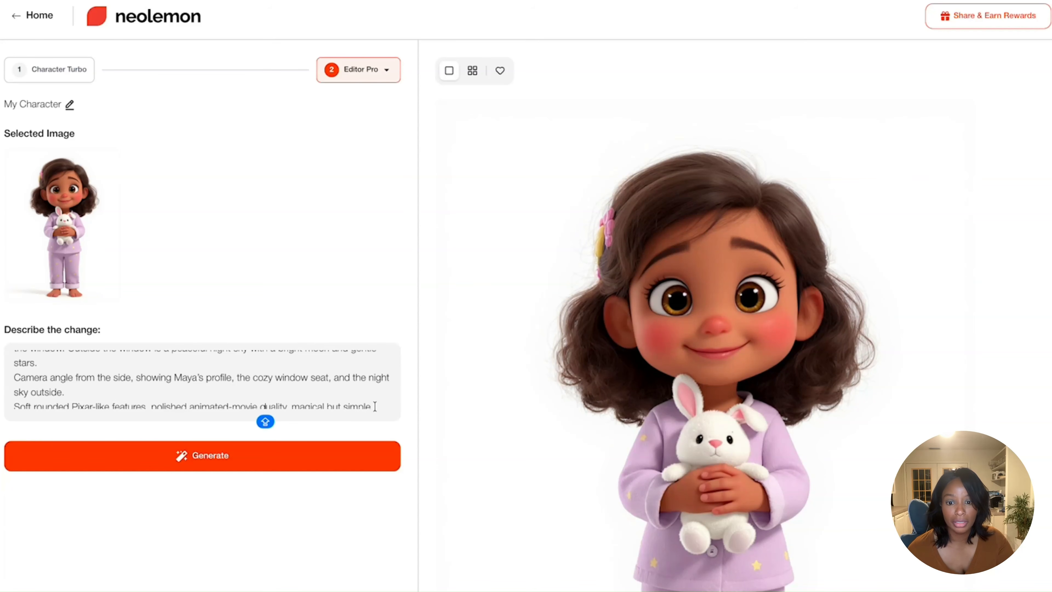
- Replace the window-seat text in the change description with the copied Scene 5 prompt and generate the moon garden illustration
{"action": "scroll", "coordinate": [375, 405], "scroll_direction": "down", "scroll_amount": 2}
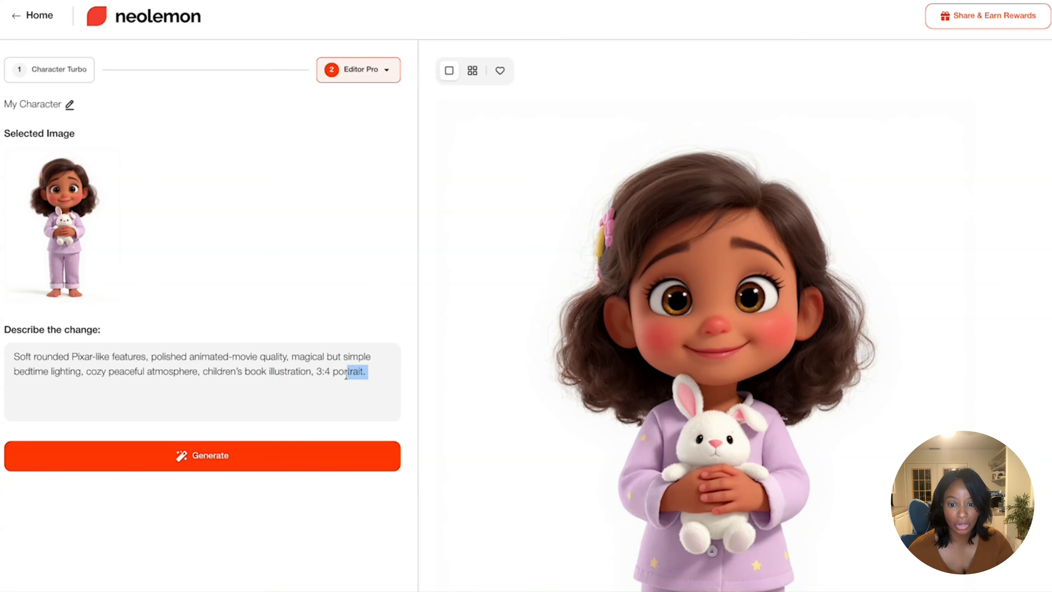
{"action": "left_click_drag", "start_coordinate": [346, 375], "coordinate": [16, 310]}
{"action": "key", "text": "ctrl+v"}
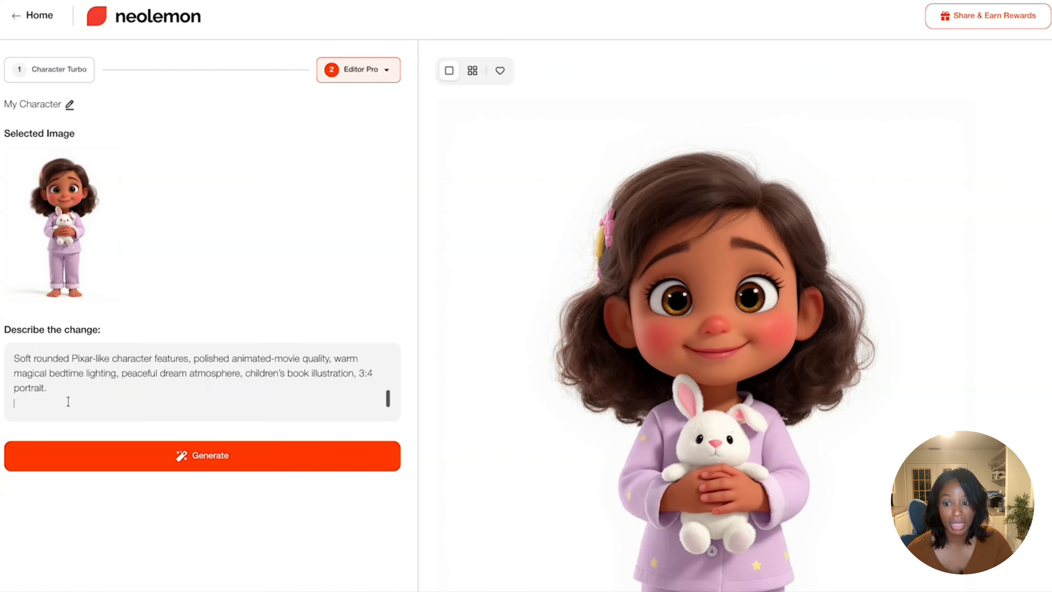
{"action": "scroll", "coordinate": [68, 399], "scroll_direction": "up", "scroll_amount": 5}
{"action": "scroll", "coordinate": [68, 399], "scroll_direction": "down", "scroll_amount": 5}
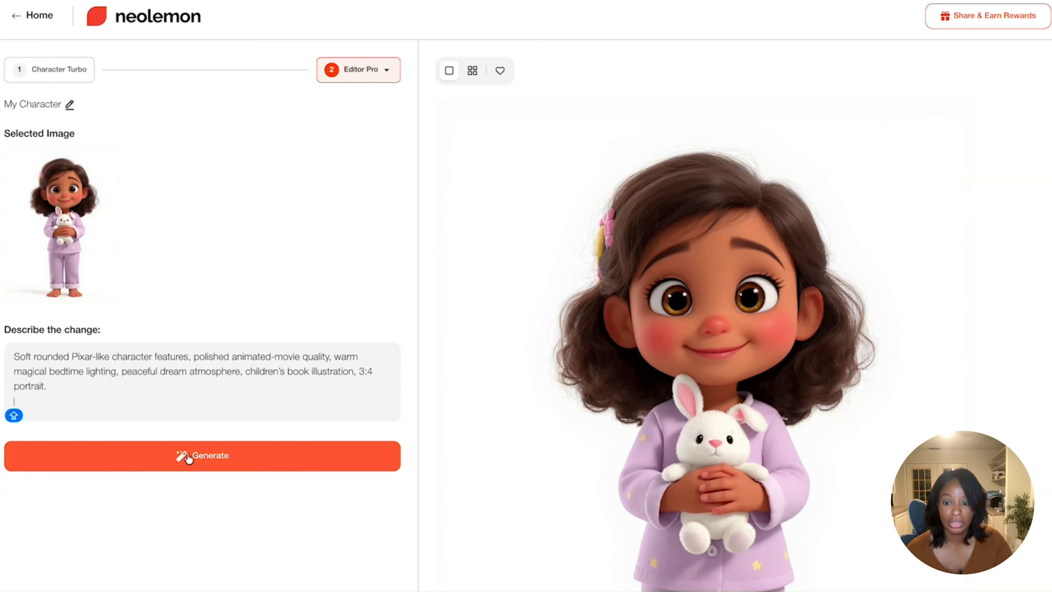
{"action": "left_click", "coordinate": [203, 462]}
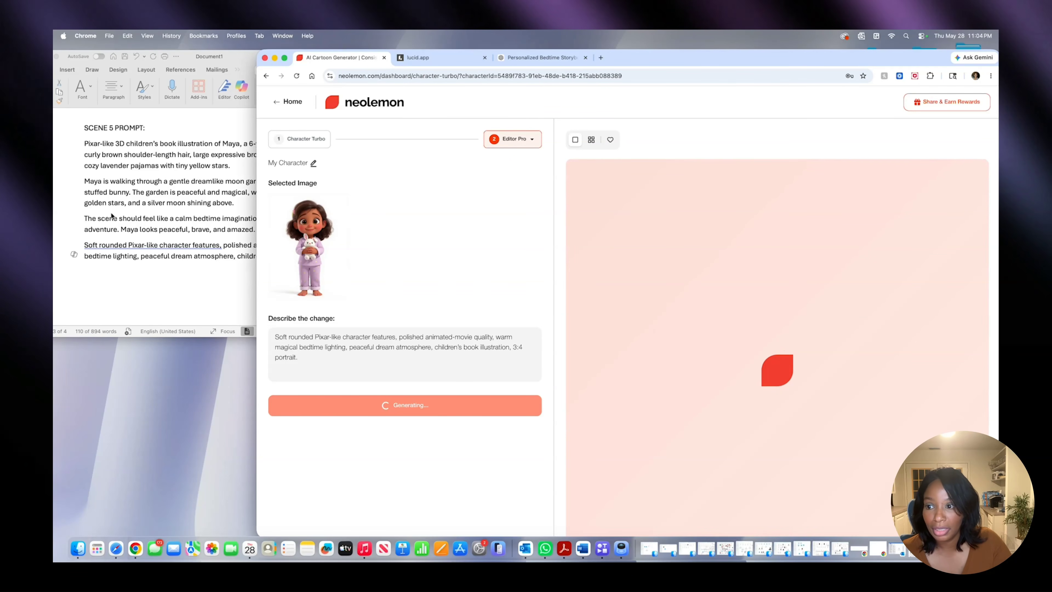
- Check the moon garden illustration against the Scene 5 prompt in Word, examining Maya, the bunny, flowers, stars and moon
{"action": "scroll", "coordinate": [112, 224], "scroll_direction": "up", "scroll_amount": 1}
{"action": "left_click", "coordinate": [131, 206]}
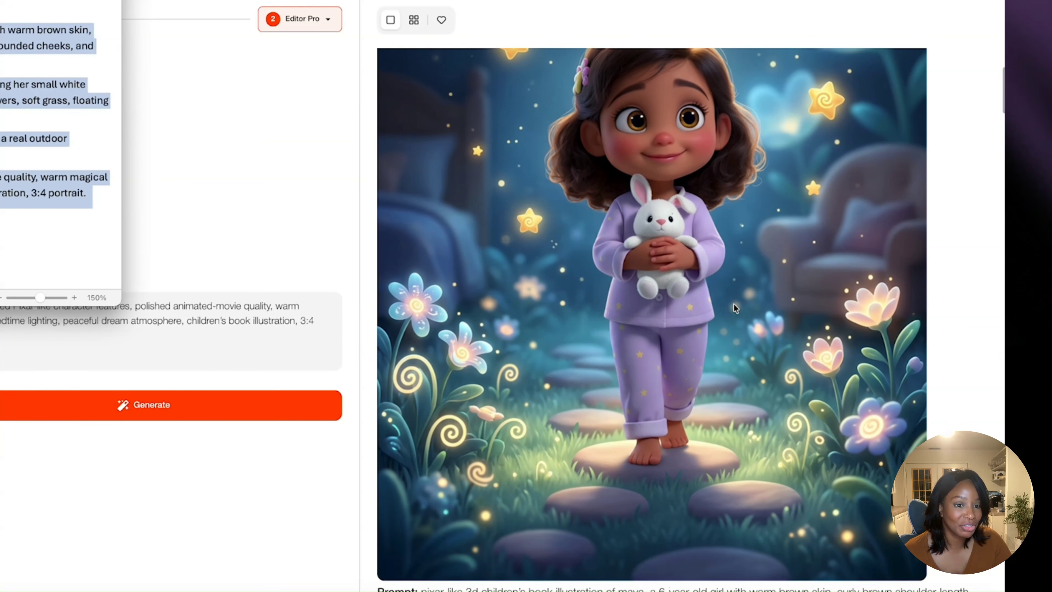
{"action": "scroll", "coordinate": [733, 303], "scroll_direction": "up", "scroll_amount": 3}
{"action": "scroll", "coordinate": [735, 308], "scroll_direction": "up", "scroll_amount": 3}
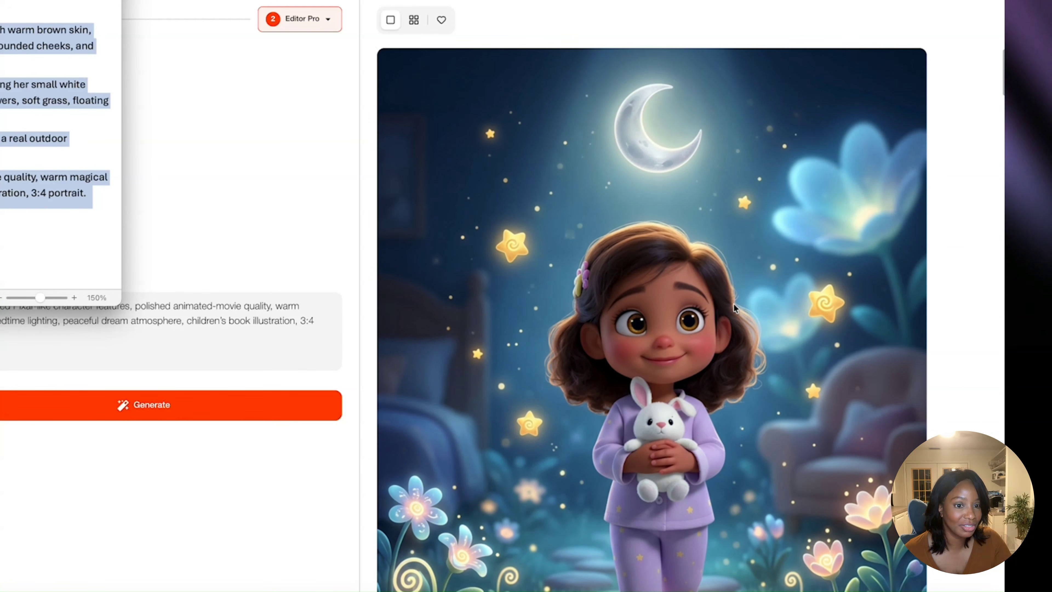
{"action": "scroll", "coordinate": [734, 307], "scroll_direction": "down", "scroll_amount": 5}
{"action": "scroll", "coordinate": [734, 308], "scroll_direction": "up", "scroll_amount": 3}
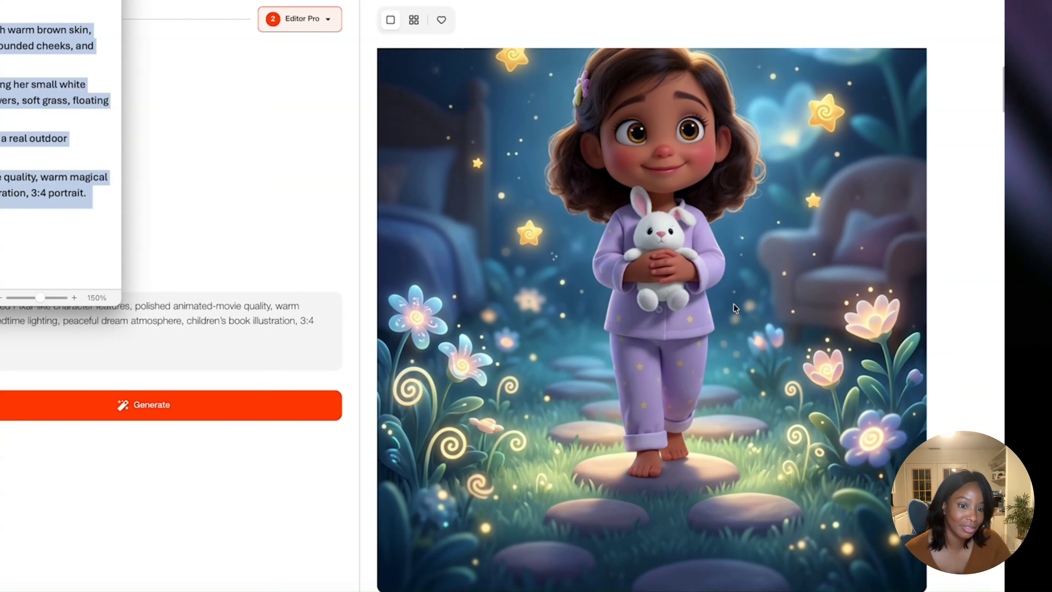
{"action": "scroll", "coordinate": [735, 308], "scroll_direction": "up", "scroll_amount": 3}
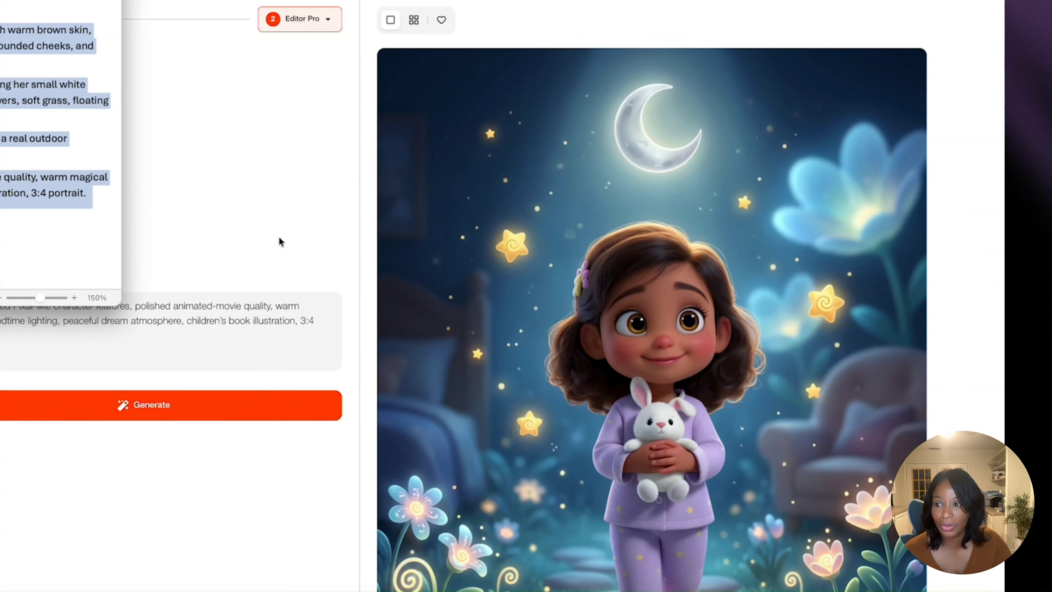
- Copy the full Scene 6 prompt about Maya sleeping peacefully in bed from the Word document
{"action": "scroll", "coordinate": [61, 112], "scroll_direction": "down", "scroll_amount": 5}
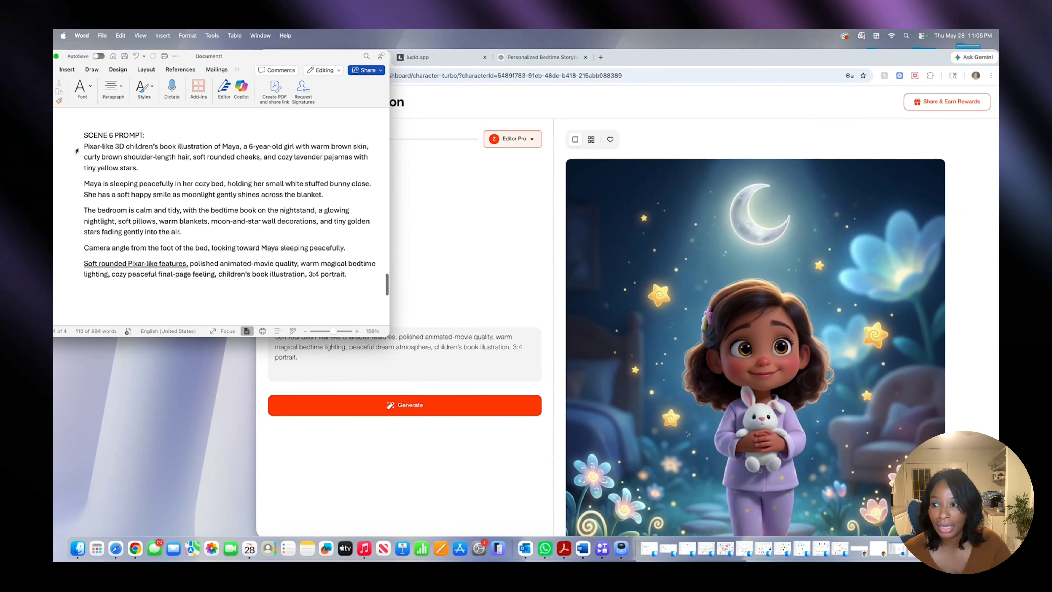
{"action": "left_click_drag", "start_coordinate": [84, 146], "coordinate": [348, 282]}
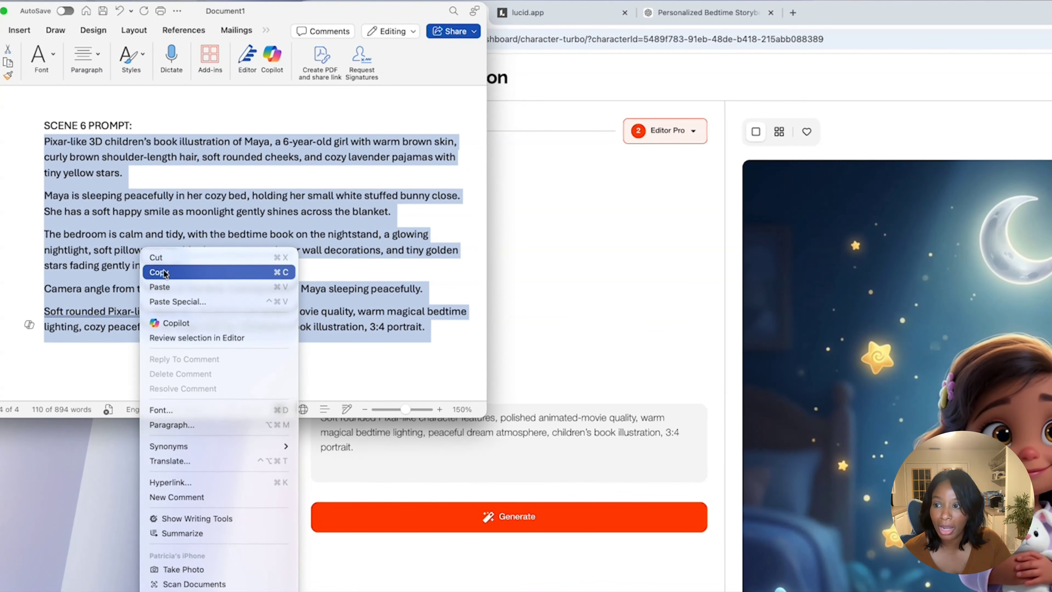
{"action": "left_click", "coordinate": [164, 272]}
{"action": "left_click", "coordinate": [120, 210]}
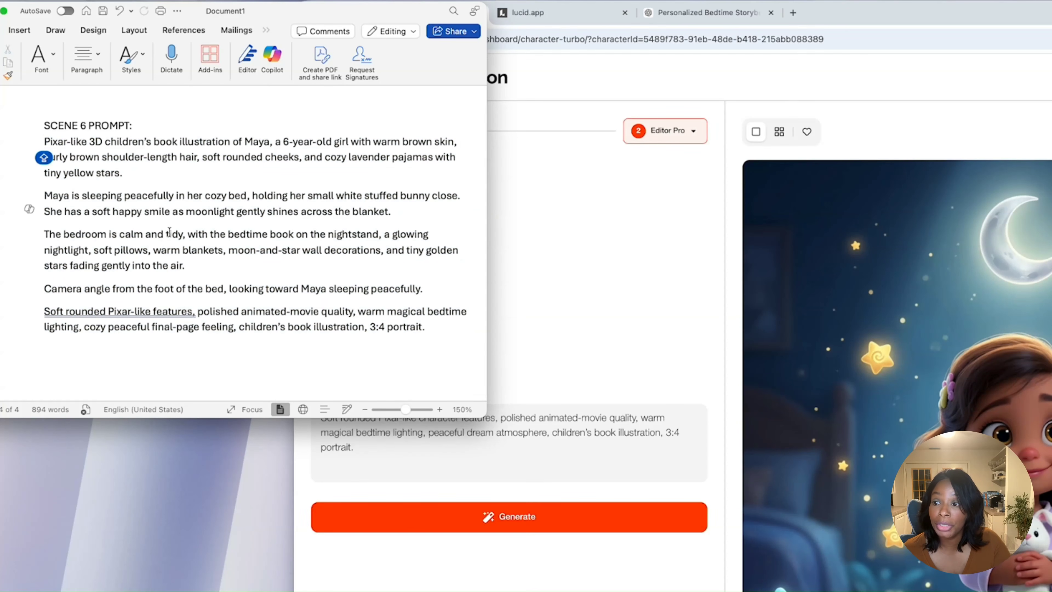
{"action": "scroll", "coordinate": [172, 233], "scroll_direction": "up", "scroll_amount": 1}
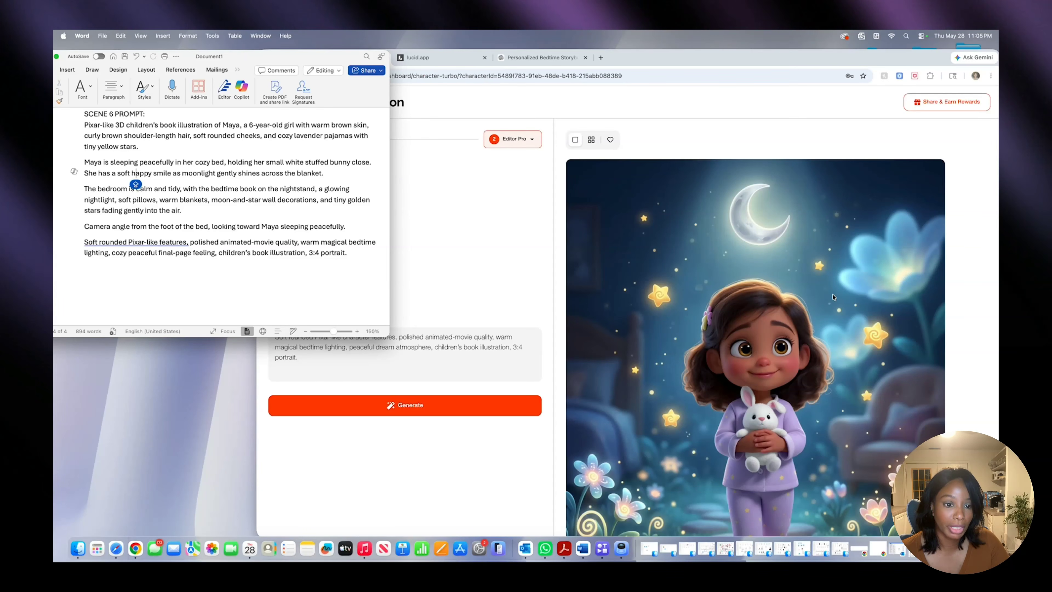
- Return to Neolemon's image grid and load the bedroom doorway illustration with the moon night light into Editor Pro
{"action": "left_click", "coordinate": [592, 141]}
{"action": "left_click", "coordinate": [592, 142]}
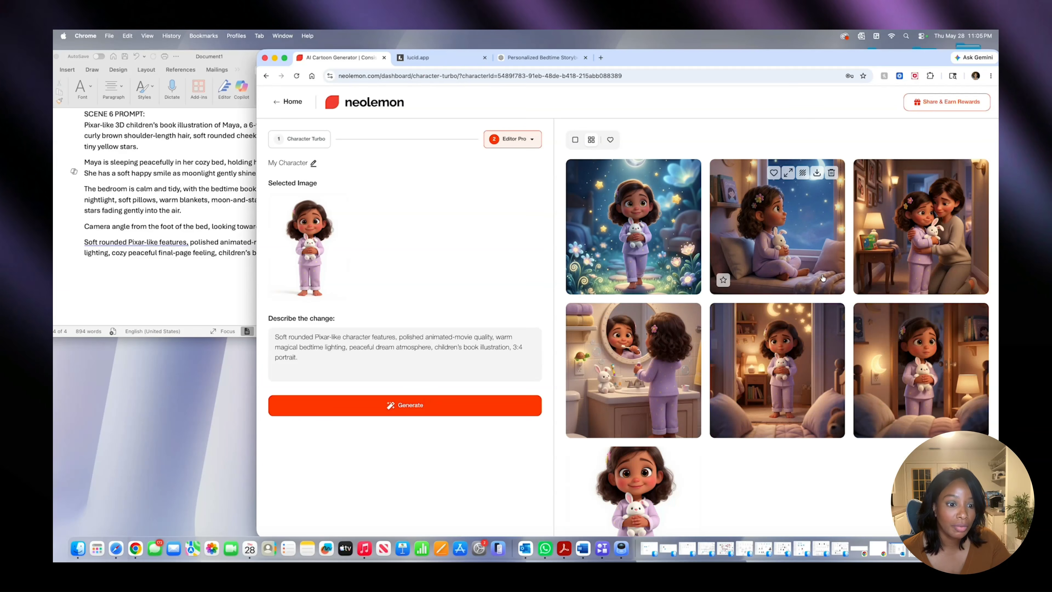
{"action": "left_click", "coordinate": [924, 355]}
{"action": "scroll", "coordinate": [925, 356], "scroll_direction": "down", "scroll_amount": 20}
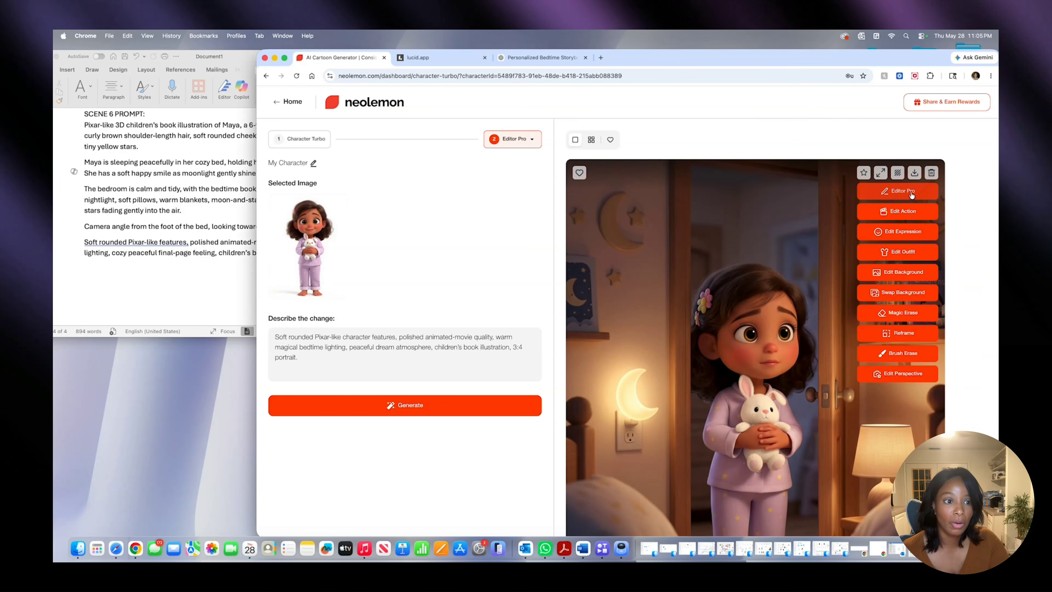
{"action": "left_click", "coordinate": [898, 191]}
- Replace the moon garden text in the change description with the Scene 6 prompt and generate the sleeping scene
{"action": "left_click_drag", "start_coordinate": [324, 361], "coordinate": [256, 306]}
{"action": "key", "text": "BackSpace"}
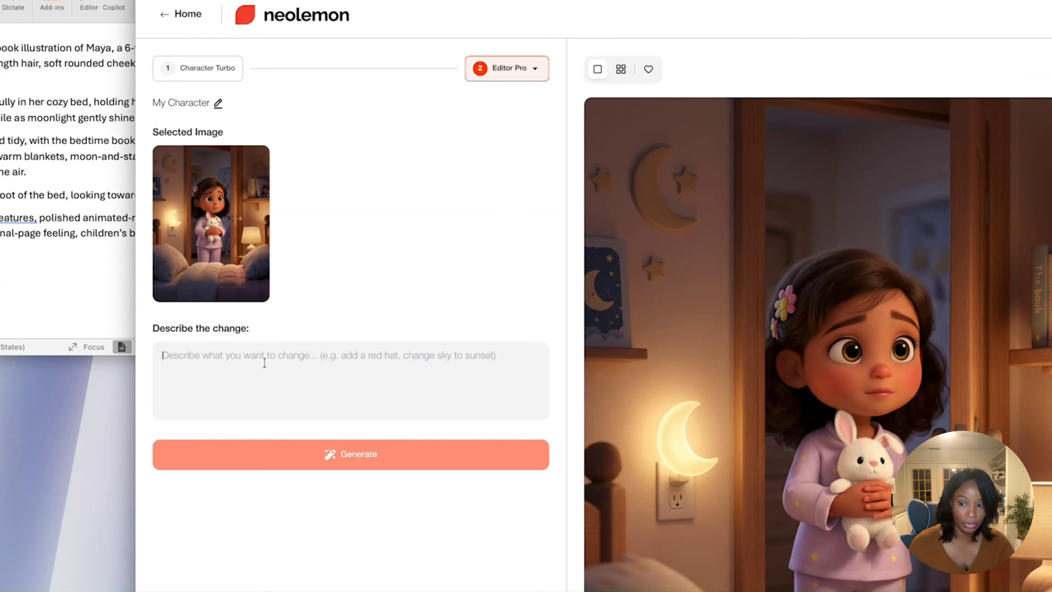
{"action": "right_click", "coordinate": [184, 364]}
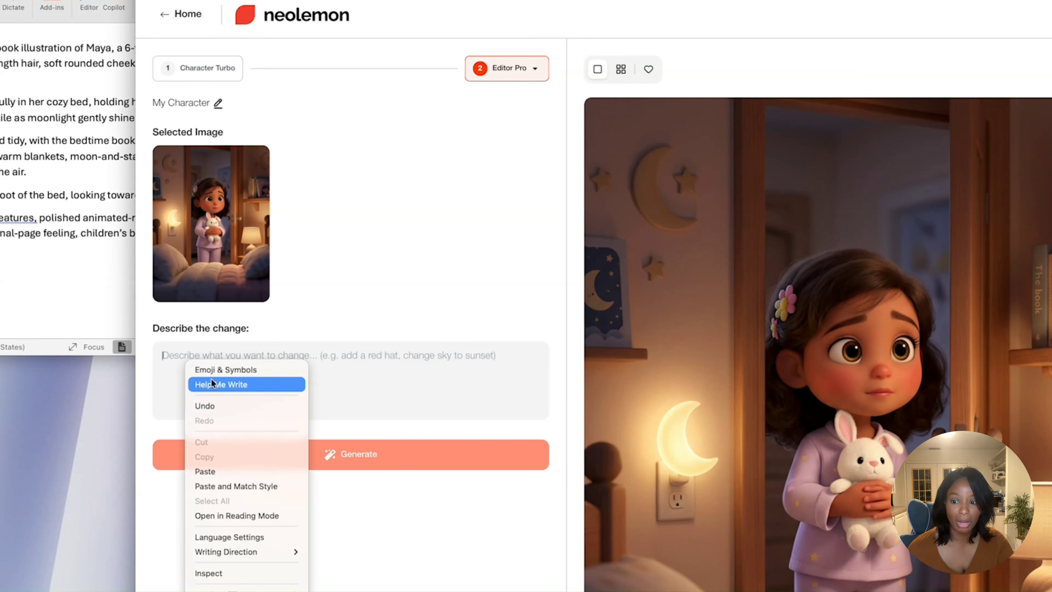
{"action": "left_click", "coordinate": [219, 472]}
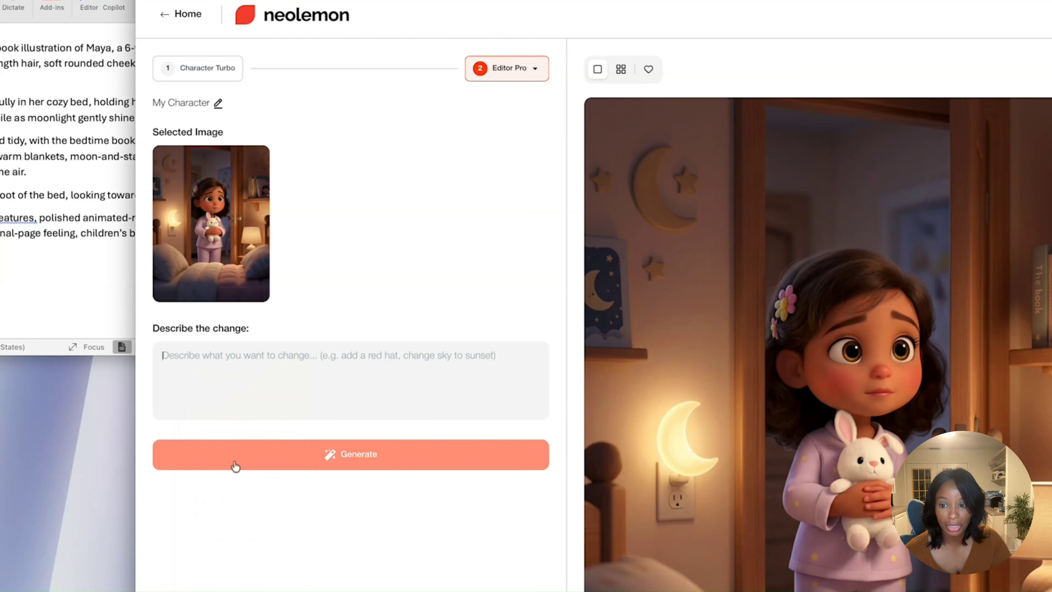
{"action": "left_click", "coordinate": [292, 465]}
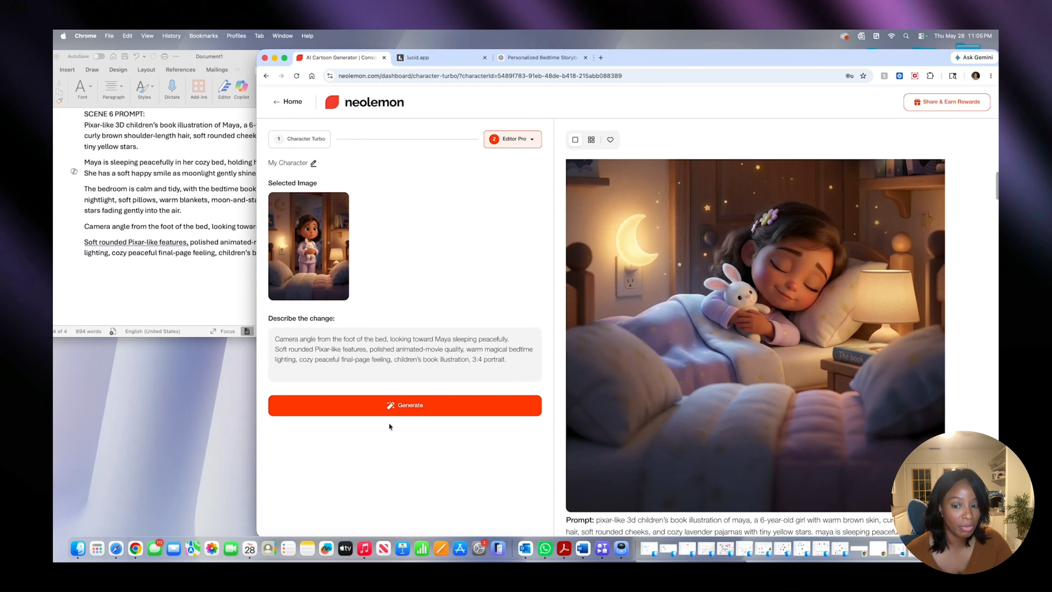
- Generate another version of the Scene 6 sleeping illustration and inspect its night light, wall decorations, bedding and nightstand for consistency
{"action": "left_click", "coordinate": [386, 407]}
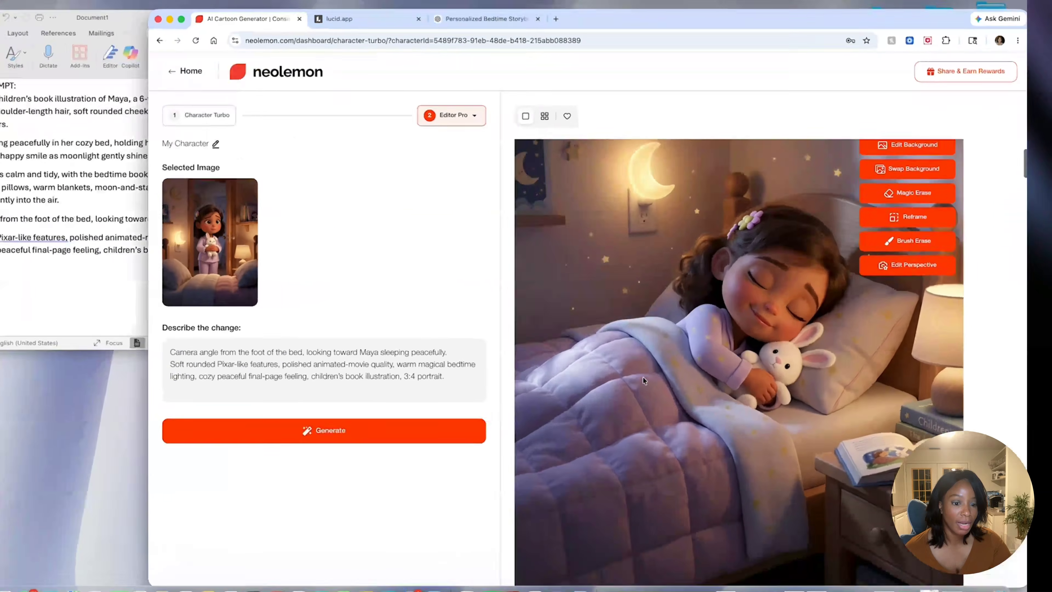
{"action": "scroll", "coordinate": [674, 358], "scroll_direction": "down", "scroll_amount": 2}
{"action": "scroll", "coordinate": [674, 359], "scroll_direction": "up", "scroll_amount": 5}
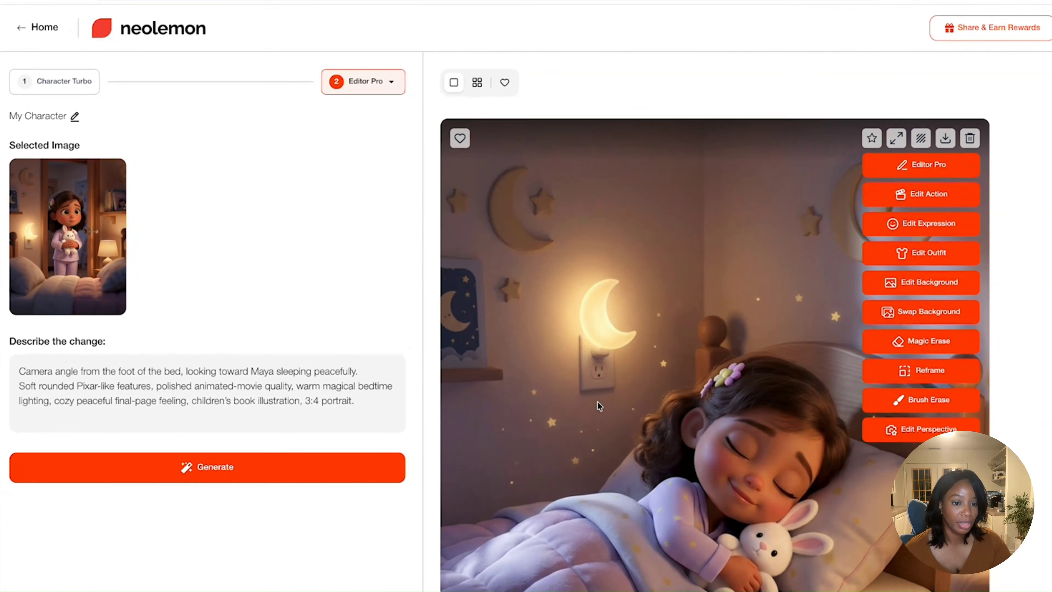
{"action": "scroll", "coordinate": [598, 401], "scroll_direction": "down", "scroll_amount": 1}
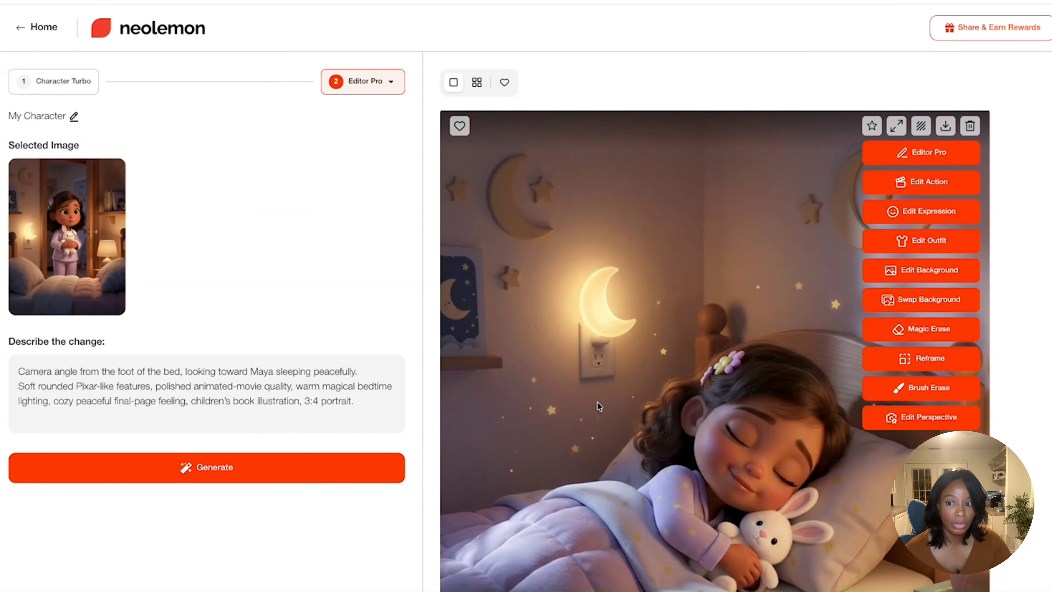
{"action": "scroll", "coordinate": [597, 401], "scroll_direction": "down", "scroll_amount": 3}
{"action": "scroll", "coordinate": [597, 401], "scroll_direction": "up", "scroll_amount": 3}
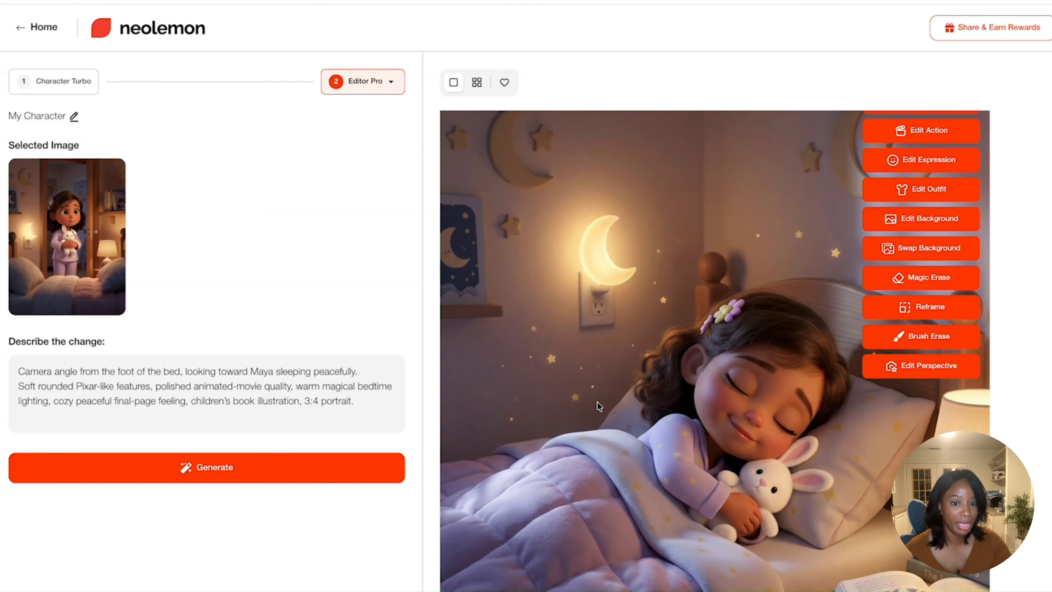
{"action": "mouse_move", "coordinate": [849, 211]}
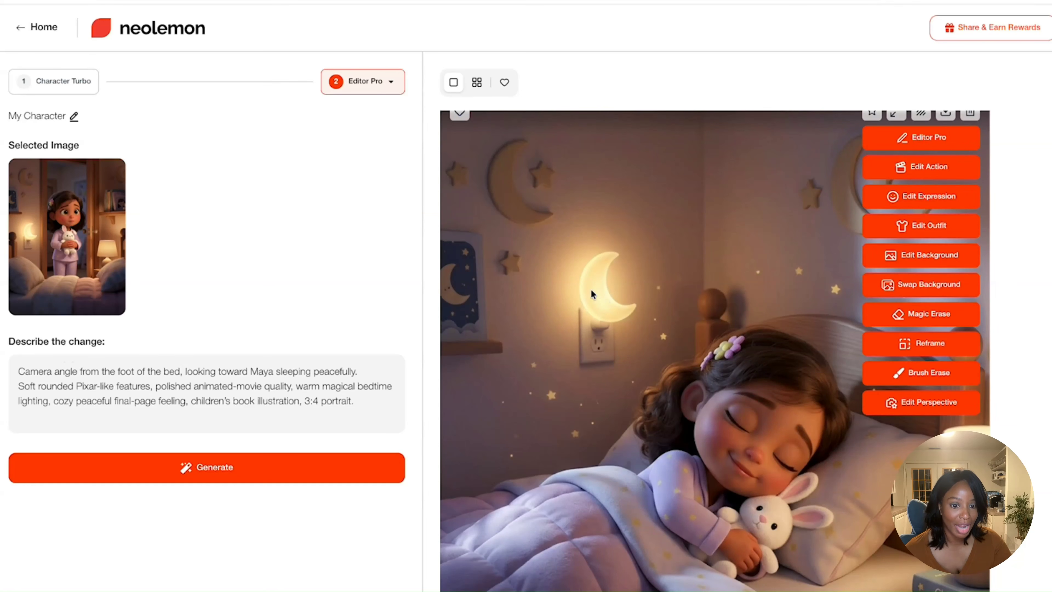
{"action": "scroll", "coordinate": [648, 343], "scroll_direction": "down", "scroll_amount": 3}
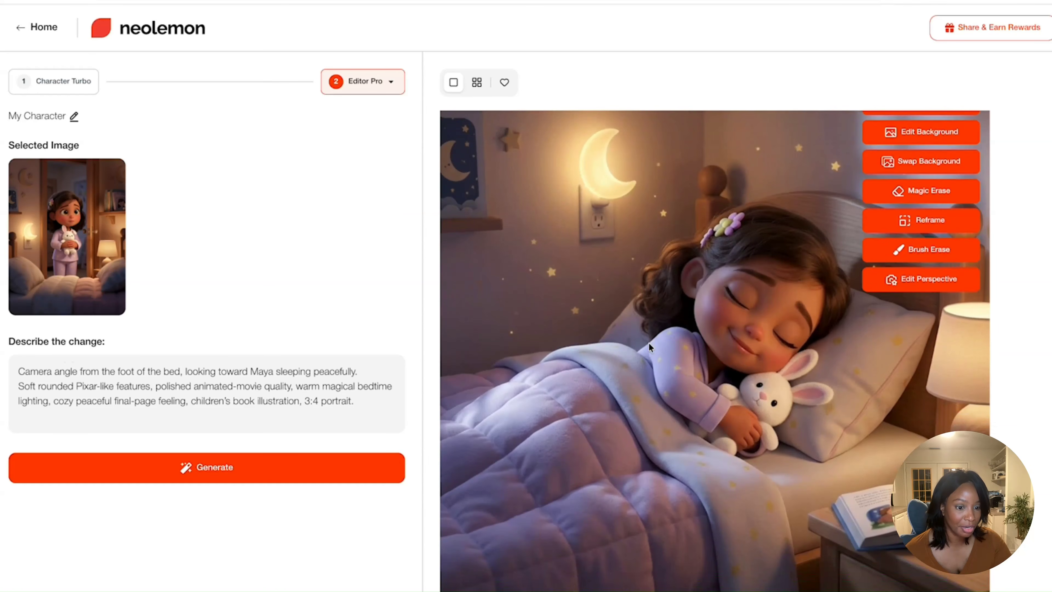
{"action": "scroll", "coordinate": [648, 343], "scroll_direction": "down", "scroll_amount": 3}
{"action": "scroll", "coordinate": [648, 343], "scroll_direction": "up", "scroll_amount": 1}
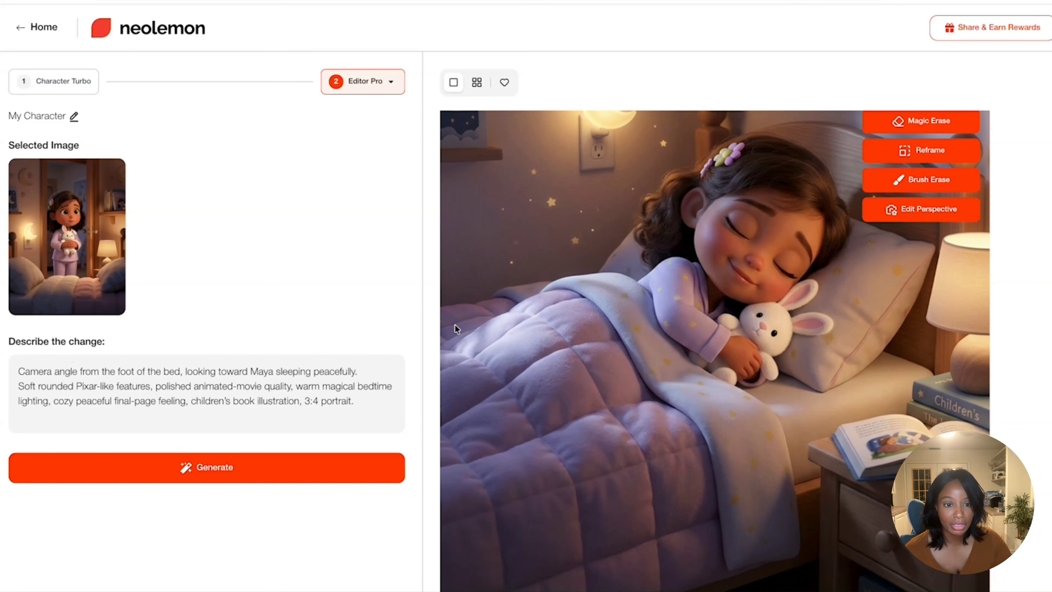
- Compare the bedroom doorway illustration with the latest sleeping illustration, checking the moon night light, wall decorations and bedding for consistency
{"action": "left_click", "coordinate": [477, 83]}
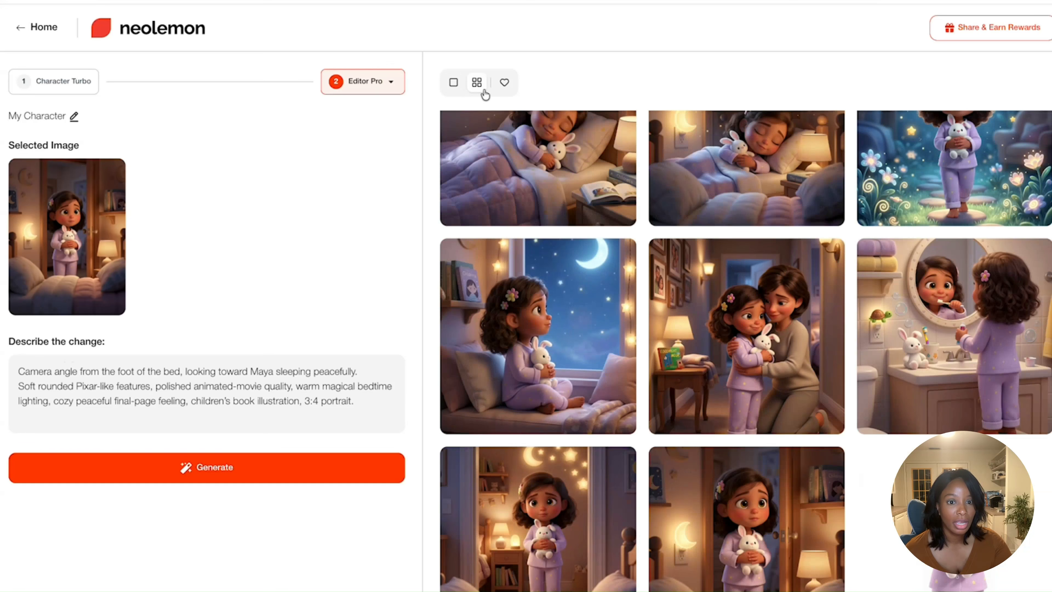
{"action": "left_click", "coordinate": [696, 517]}
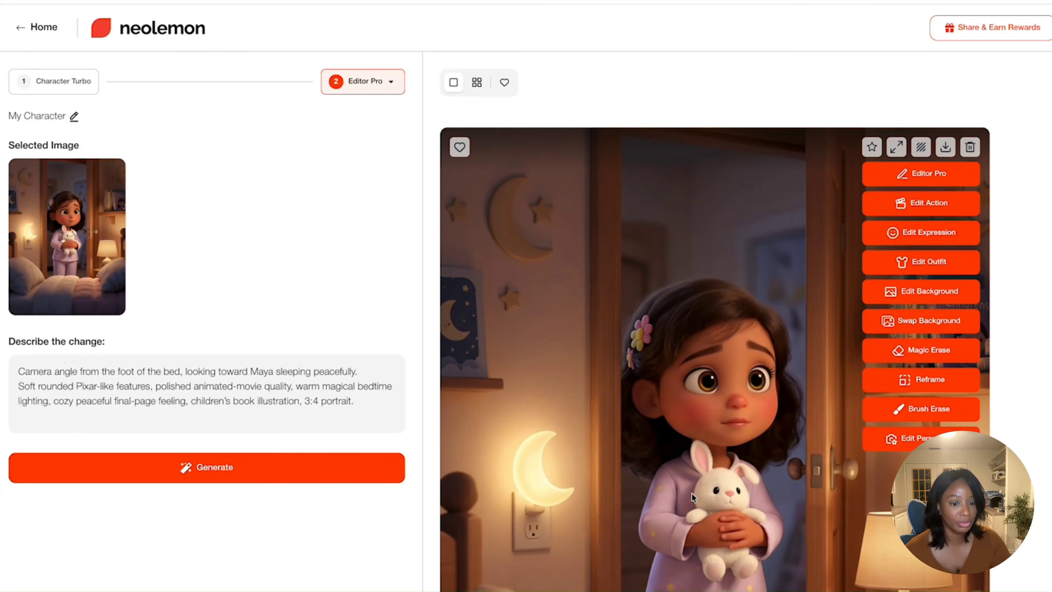
{"action": "scroll", "coordinate": [691, 493], "scroll_direction": "down", "scroll_amount": 2}
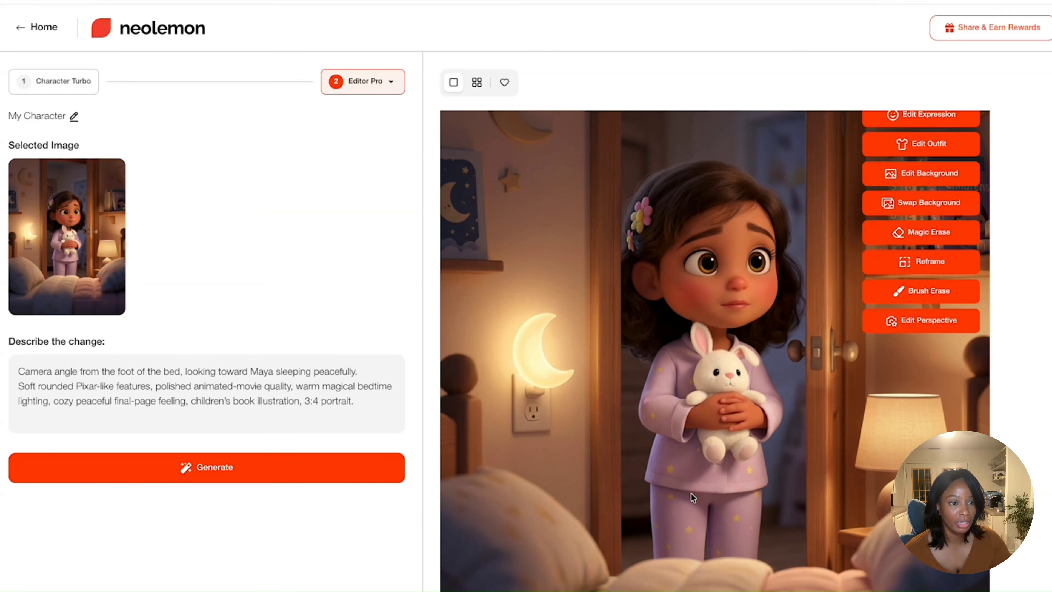
{"action": "left_click", "coordinate": [477, 83]}
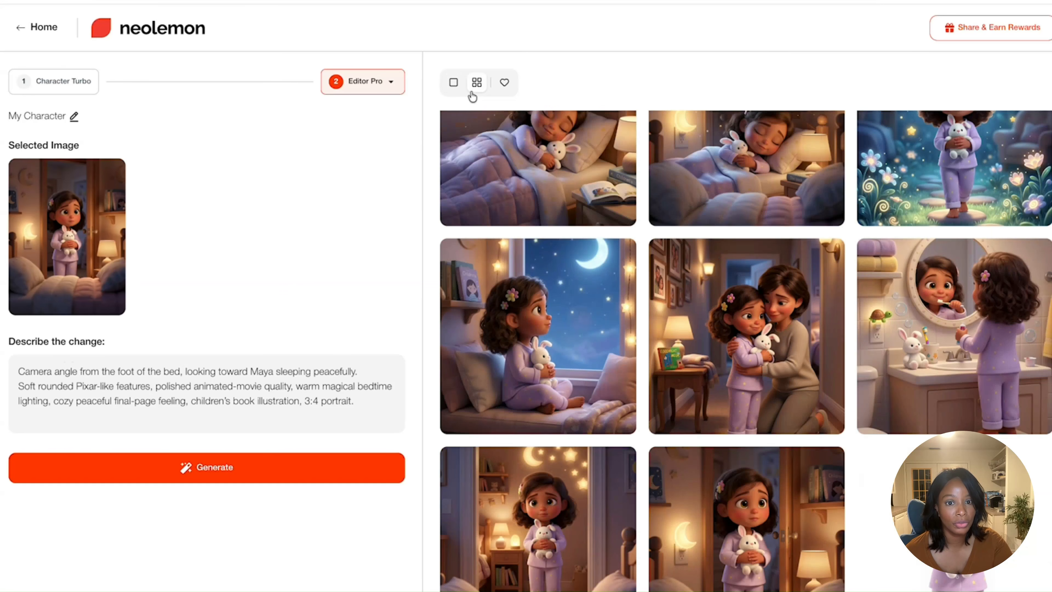
{"action": "left_click", "coordinate": [489, 176]}
{"action": "scroll", "coordinate": [566, 324], "scroll_direction": "up", "scroll_amount": 2}
{"action": "scroll", "coordinate": [566, 324], "scroll_direction": "down", "scroll_amount": 2}
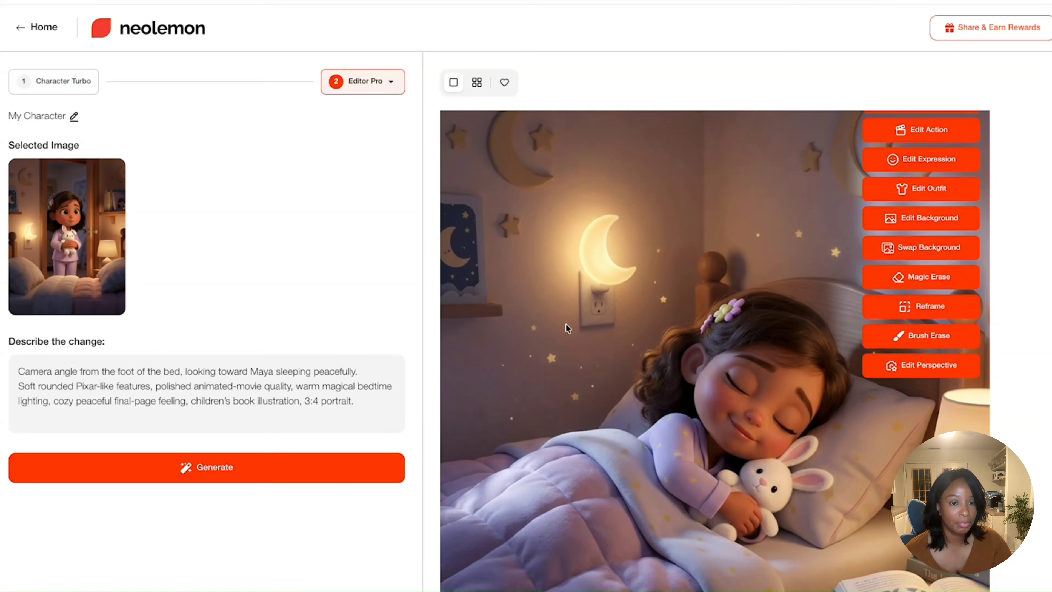
{"action": "scroll", "coordinate": [565, 324], "scroll_direction": "up", "scroll_amount": 2}
{"action": "scroll", "coordinate": [721, 364], "scroll_direction": "down", "scroll_amount": 1}
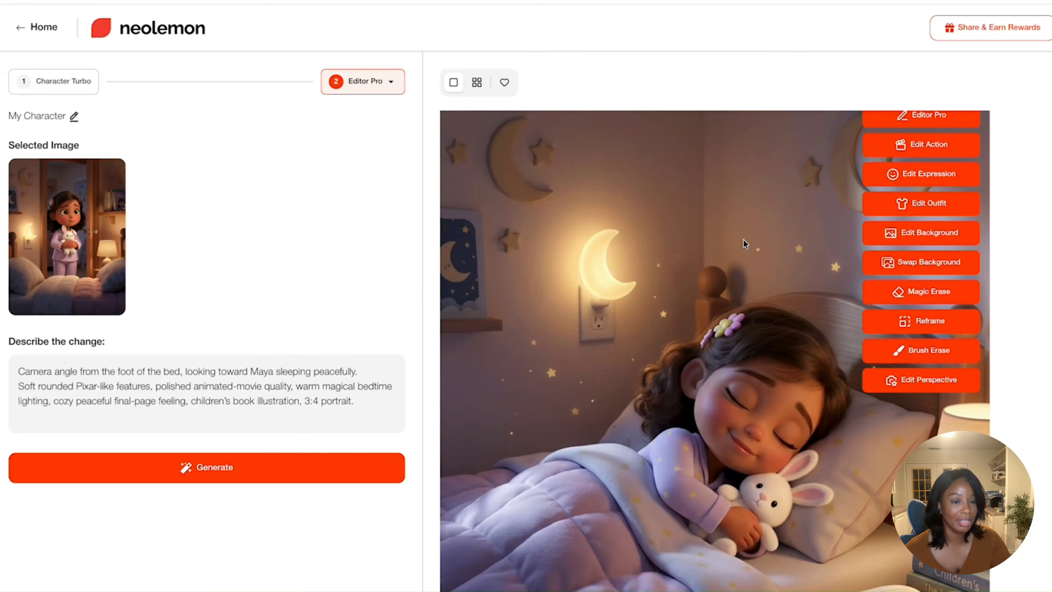
{"action": "scroll", "coordinate": [638, 275], "scroll_direction": "up", "scroll_amount": 1}
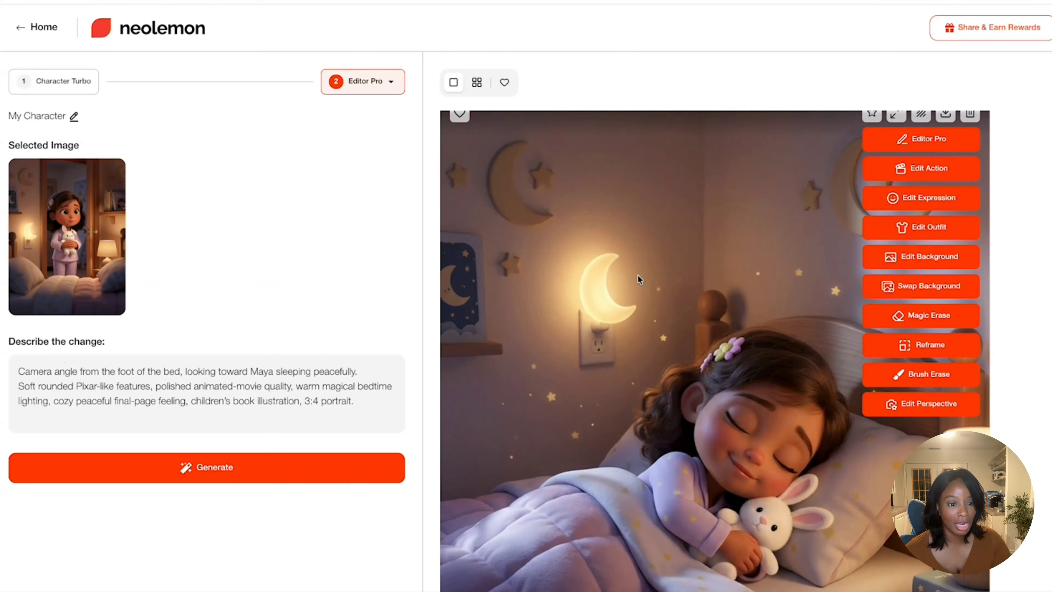
{"action": "scroll", "coordinate": [638, 275], "scroll_direction": "down", "scroll_amount": 2}
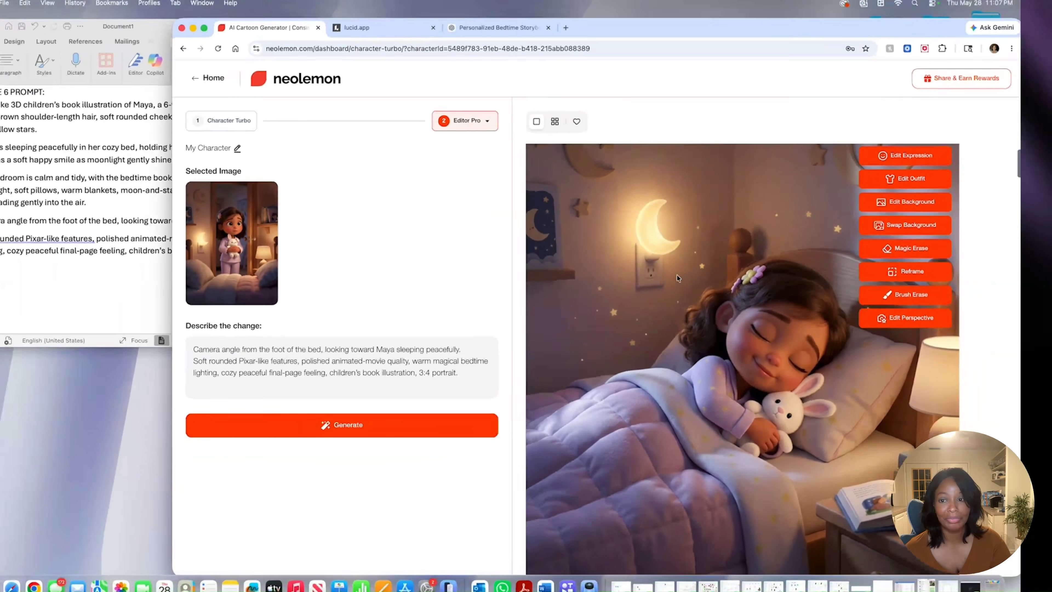
{"action": "scroll", "coordinate": [734, 262], "scroll_direction": "up", "scroll_amount": 3}
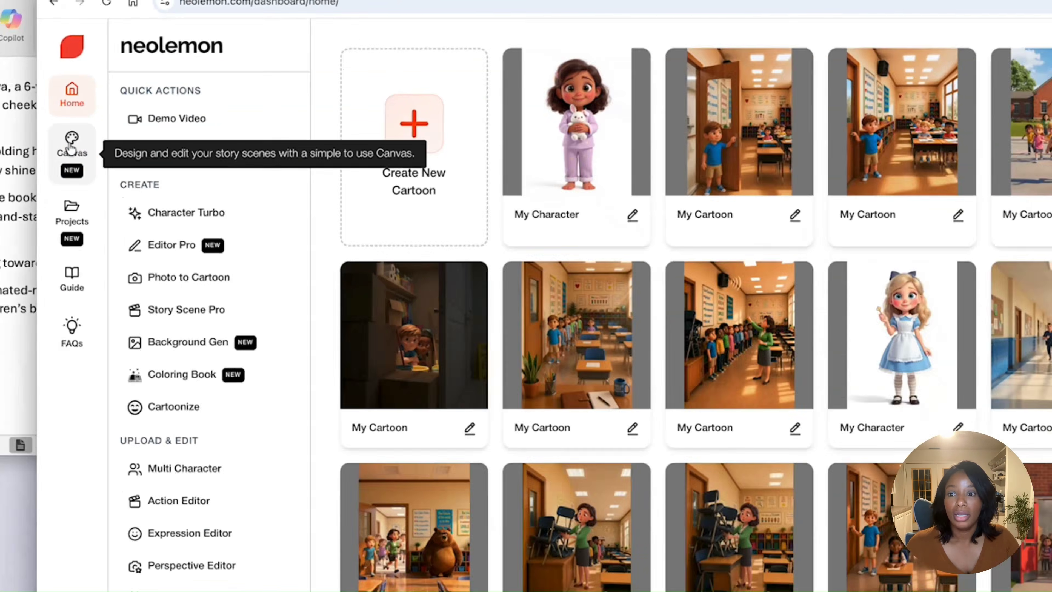
- Open the Canvas workspace and set the canvas size to Portrait US Letter 8.5x11 (KDP)
{"action": "left_click", "coordinate": [48, 185]}
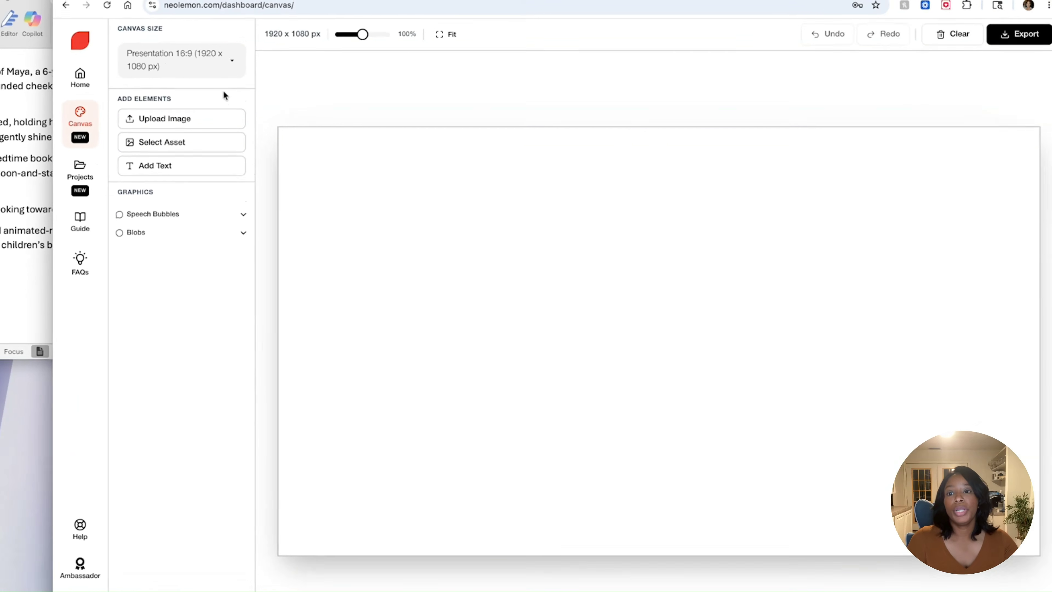
{"action": "left_click", "coordinate": [217, 80]}
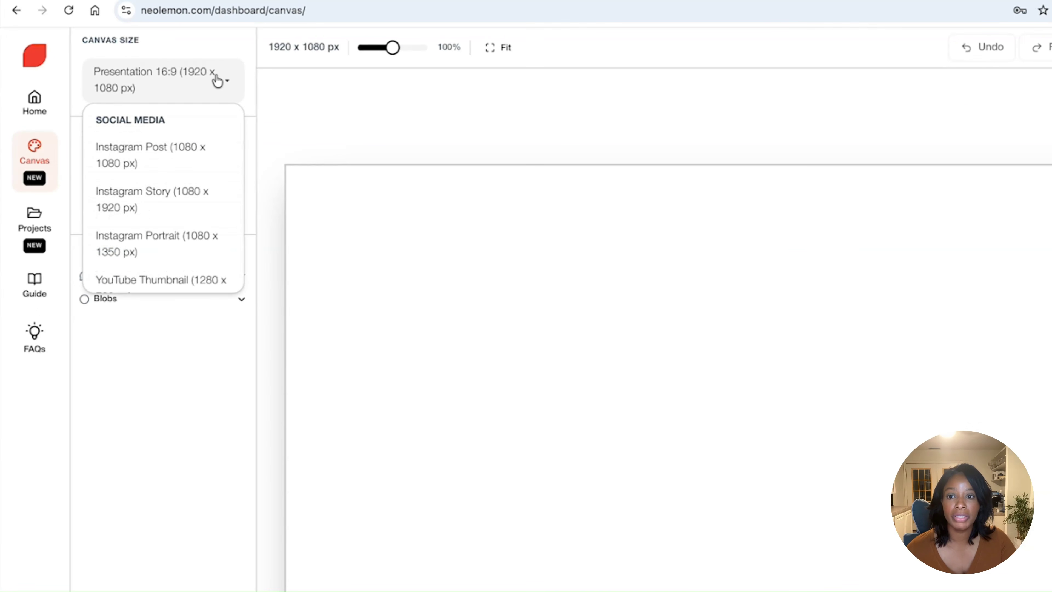
{"action": "scroll", "coordinate": [191, 221], "scroll_direction": "down", "scroll_amount": 7}
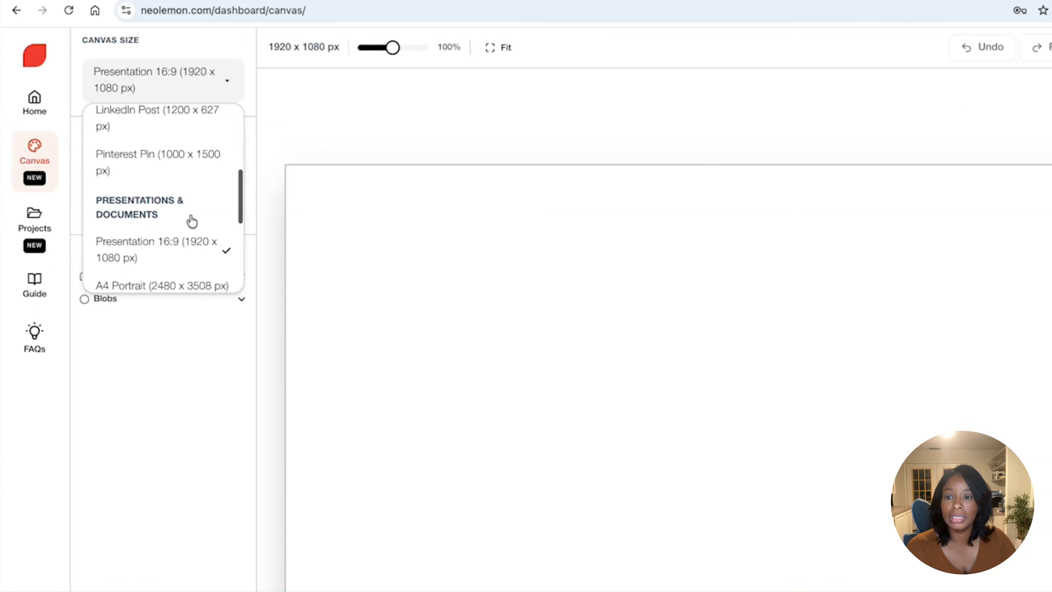
{"action": "scroll", "coordinate": [190, 220], "scroll_direction": "down", "scroll_amount": 3}
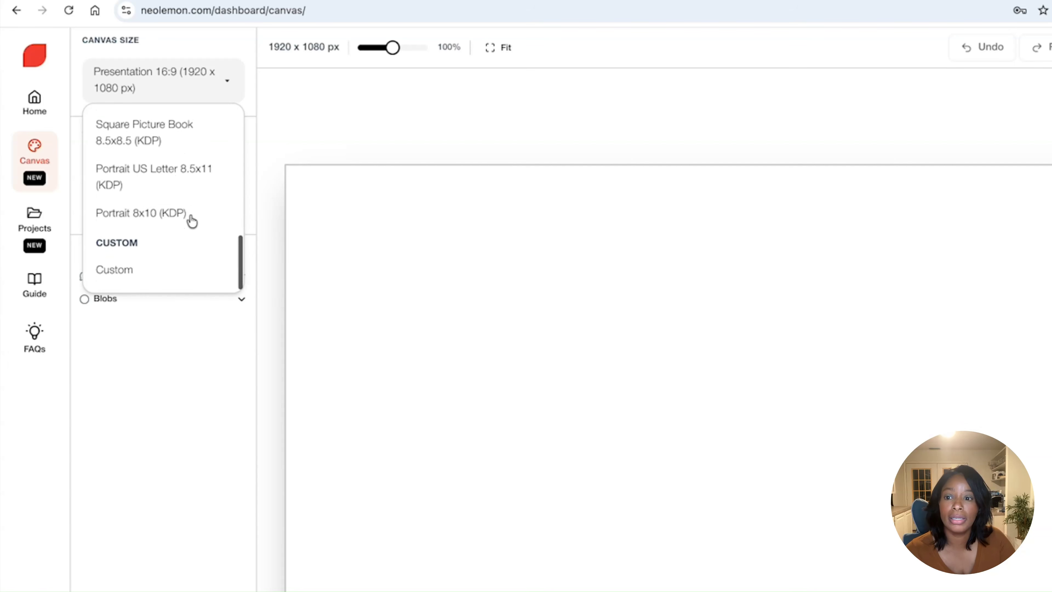
{"action": "left_click", "coordinate": [156, 184]}
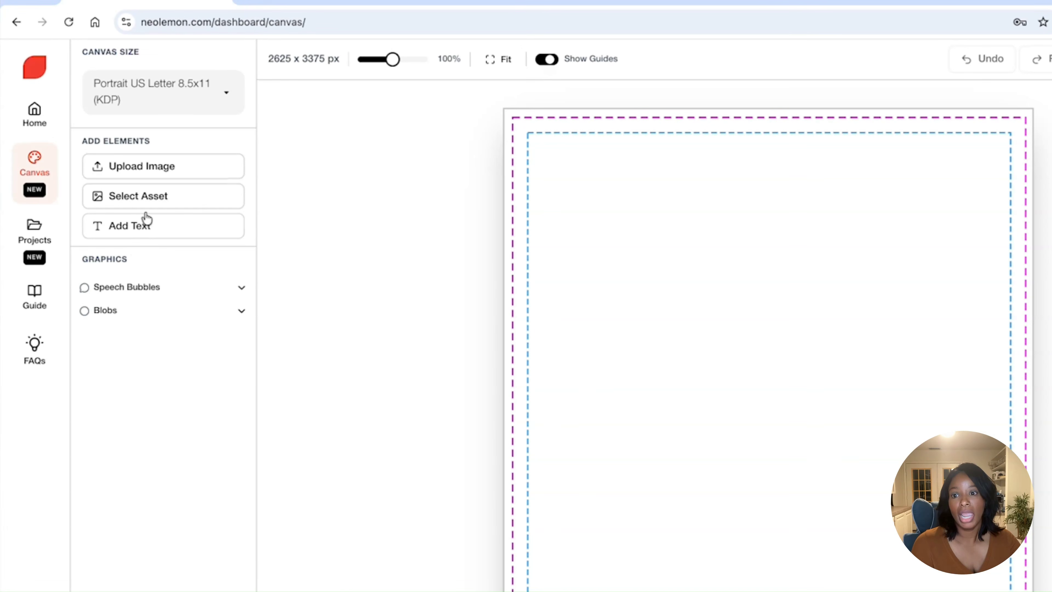
- Insert the bathroom tooth-brushing illustration from the My Character assets and enlarge it to cover the whole page
{"action": "left_click", "coordinate": [116, 203]}
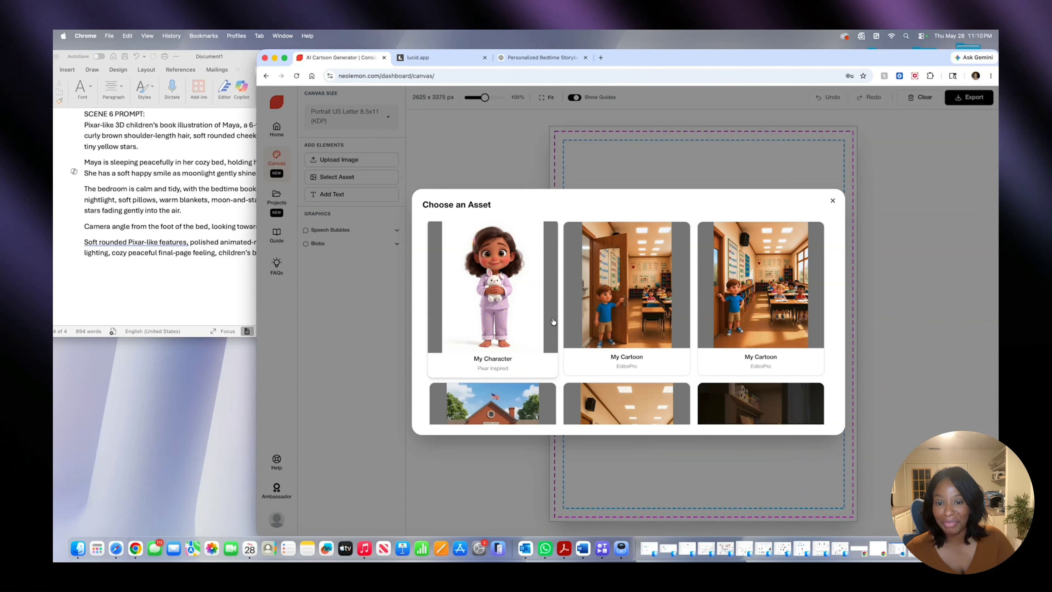
{"action": "scroll", "coordinate": [553, 321], "scroll_direction": "down", "scroll_amount": 6}
{"action": "scroll", "coordinate": [553, 321], "scroll_direction": "down", "scroll_amount": 5}
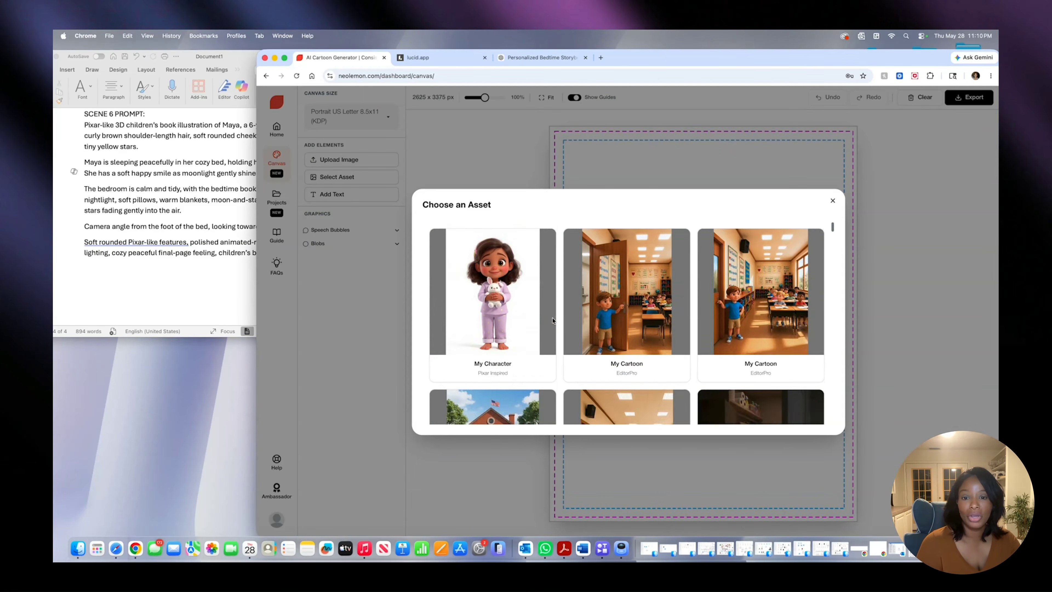
{"action": "left_click", "coordinate": [479, 285]}
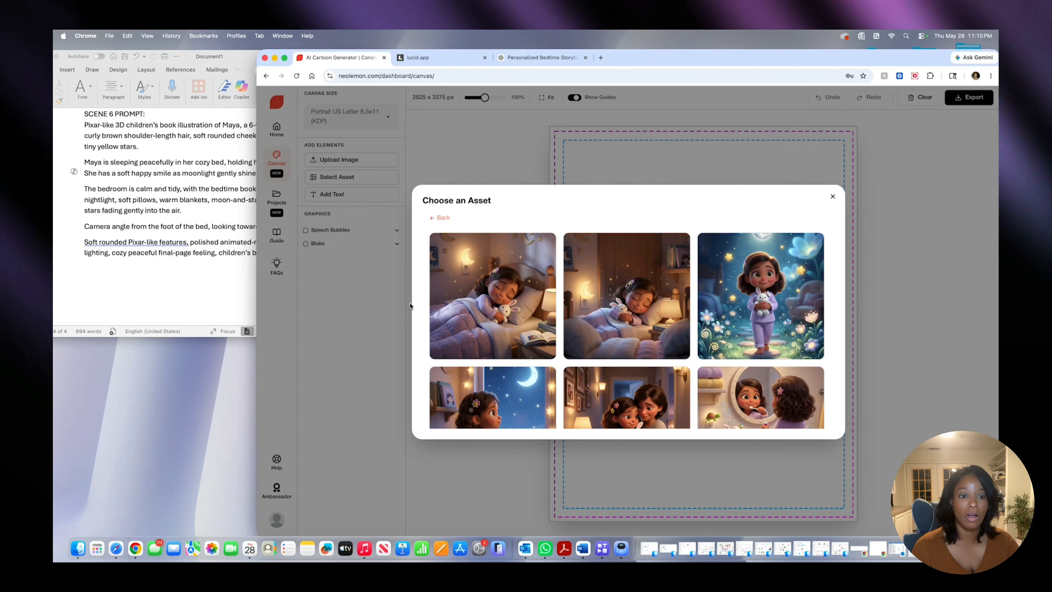
{"action": "scroll", "coordinate": [666, 316], "scroll_direction": "down", "scroll_amount": 5}
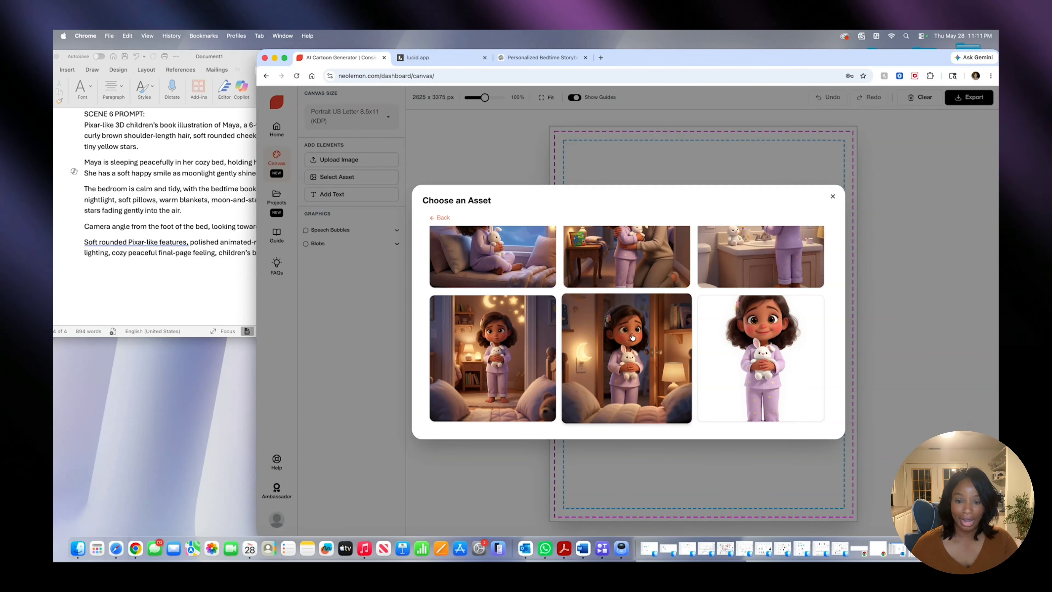
{"action": "scroll", "coordinate": [633, 336], "scroll_direction": "up", "scroll_amount": 2}
{"action": "scroll", "coordinate": [633, 336], "scroll_direction": "up", "scroll_amount": 1}
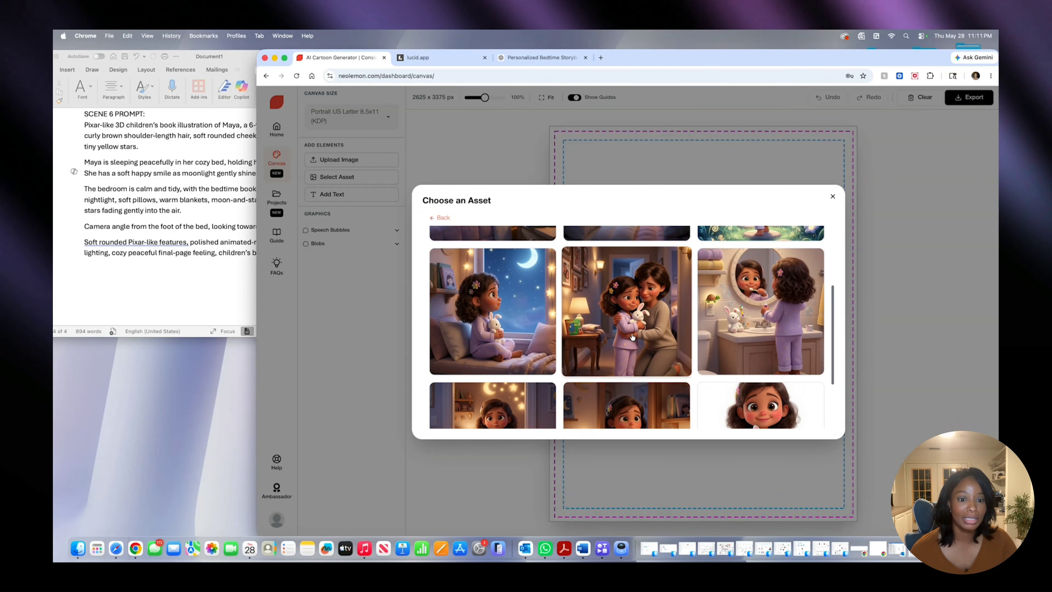
{"action": "left_click", "coordinate": [752, 326]}
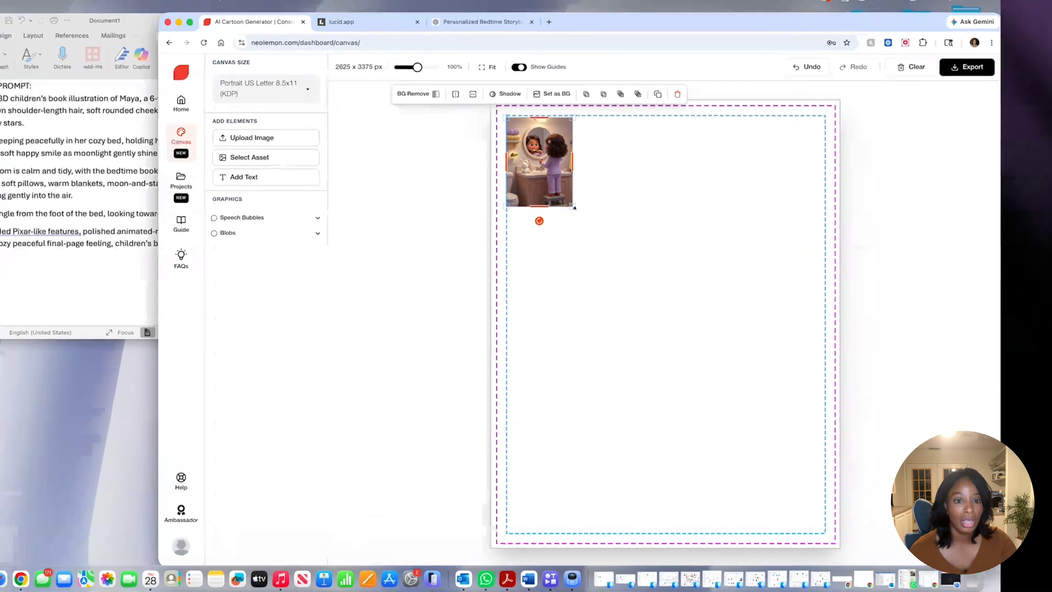
{"action": "left_click_drag", "start_coordinate": [622, 221], "coordinate": [804, 492]}
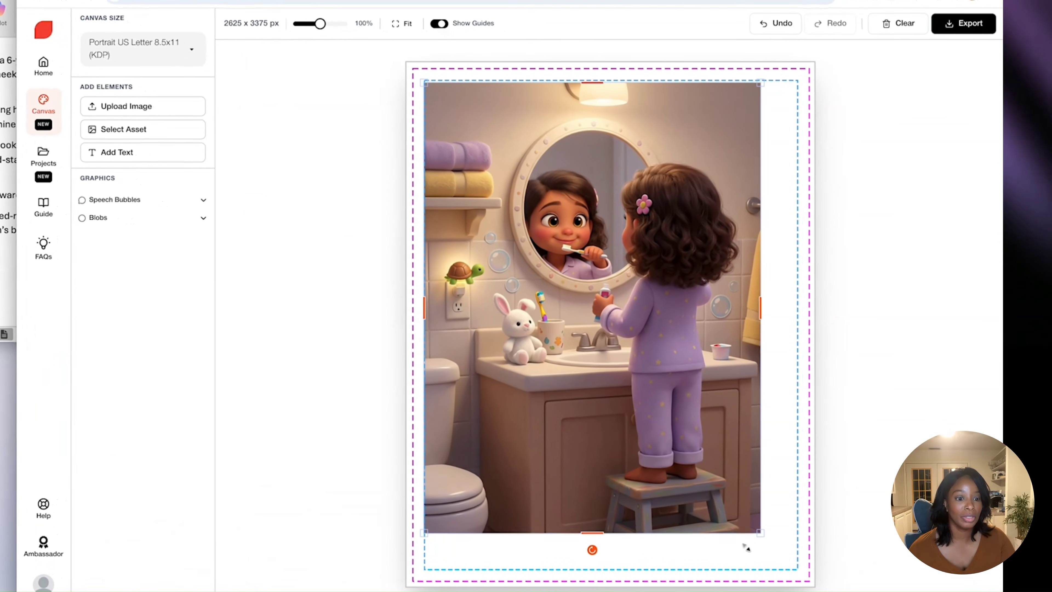
{"action": "left_click_drag", "start_coordinate": [745, 547], "coordinate": [810, 589]}
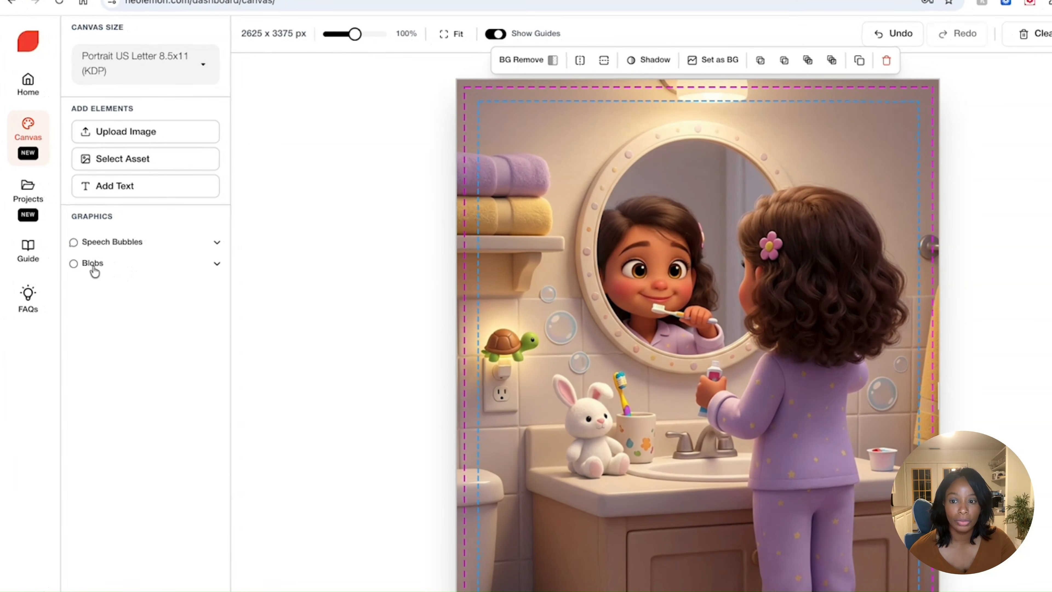
- Add a white Cloud Blob and enlarge it over the bathroom cabinet, beside Maya's legs in the lower part of the page
{"action": "left_click", "coordinate": [92, 264]}
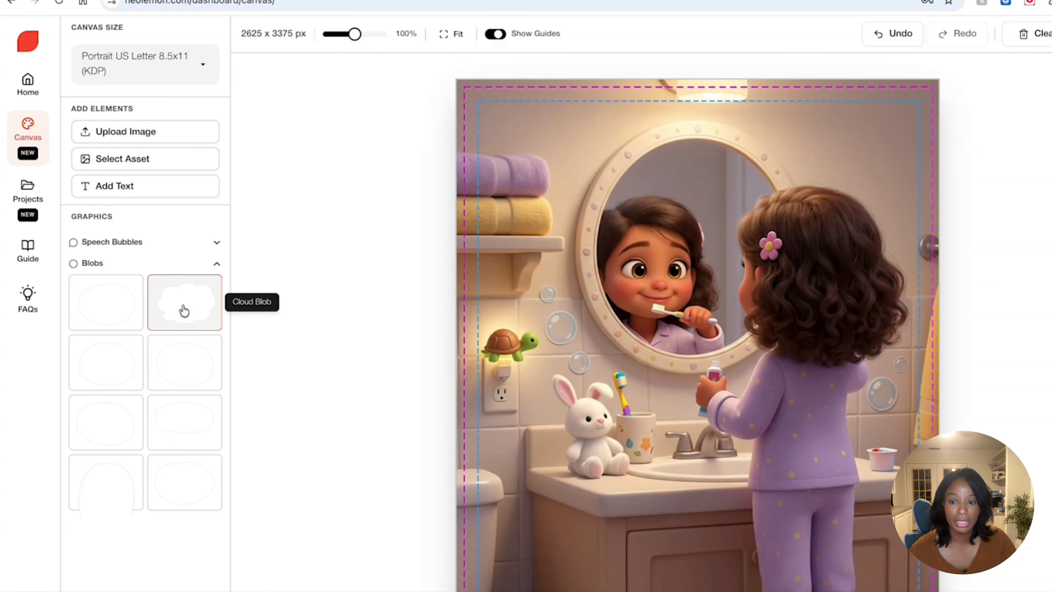
{"action": "left_click", "coordinate": [185, 311]}
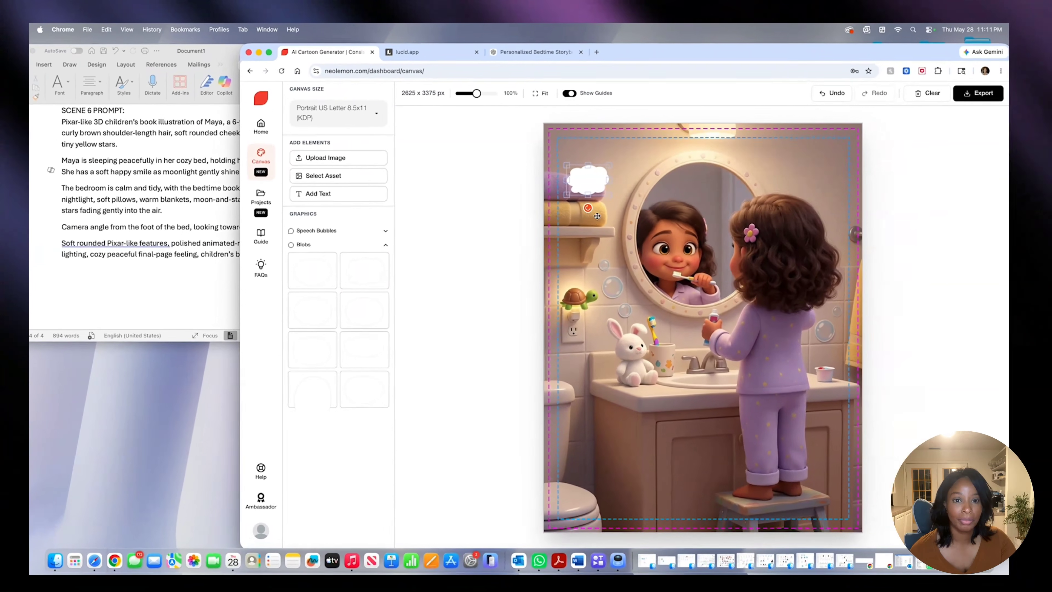
{"action": "left_click_drag", "start_coordinate": [539, 184], "coordinate": [734, 339]}
{"action": "left_click_drag", "start_coordinate": [644, 401], "coordinate": [599, 479]}
{"action": "left_click_drag", "start_coordinate": [687, 418], "coordinate": [731, 388]}
{"action": "left_click_drag", "start_coordinate": [666, 453], "coordinate": [669, 453]}
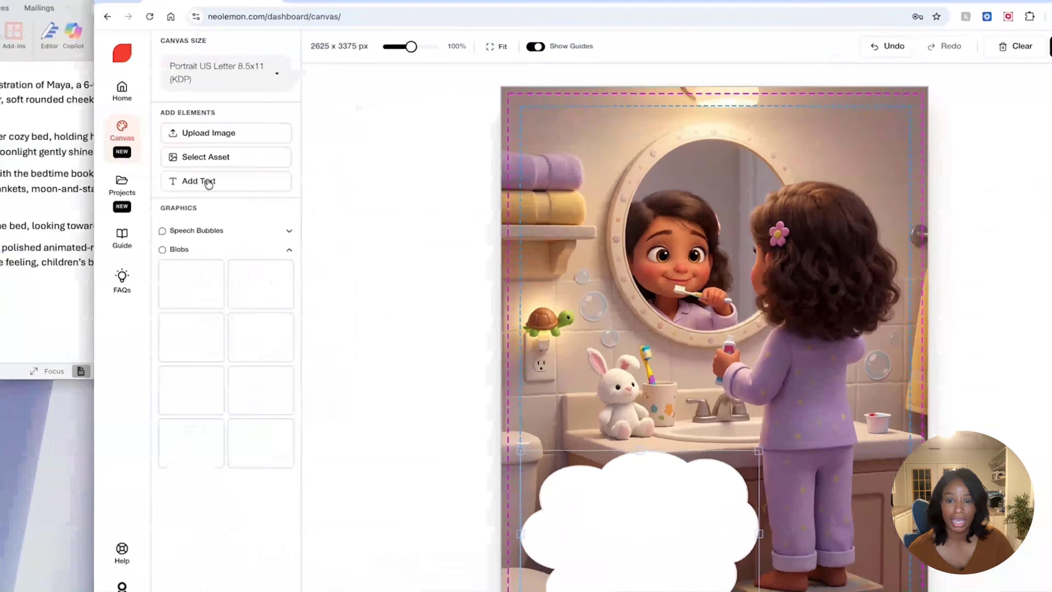
- Add a text box inside the white cloud and enlarge it to span most of the cloud's width
{"action": "left_click", "coordinate": [336, 194]}
{"action": "left_click_drag", "start_coordinate": [539, 155], "coordinate": [539, 156]}
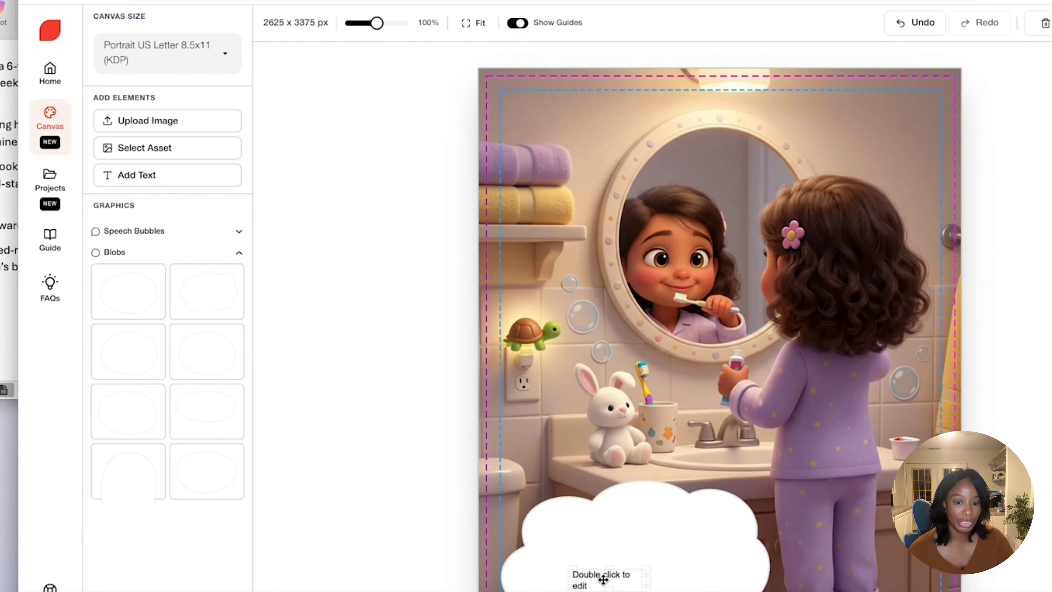
{"action": "left_click_drag", "start_coordinate": [603, 565], "coordinate": [754, 523]}
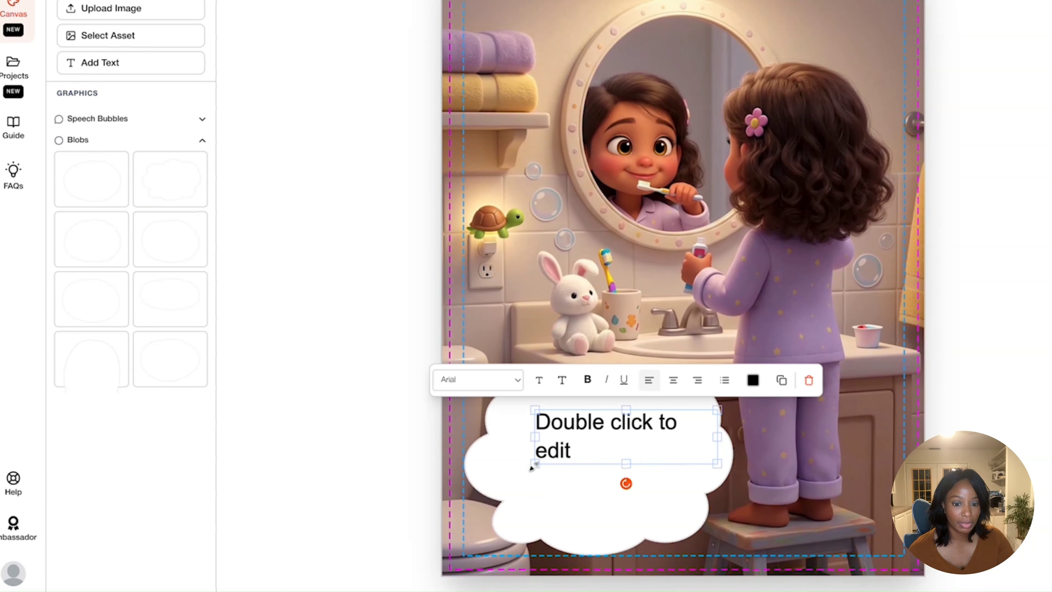
{"action": "left_click_drag", "start_coordinate": [531, 468], "coordinate": [493, 476]}
{"action": "left_click_drag", "start_coordinate": [580, 461], "coordinate": [589, 465]}
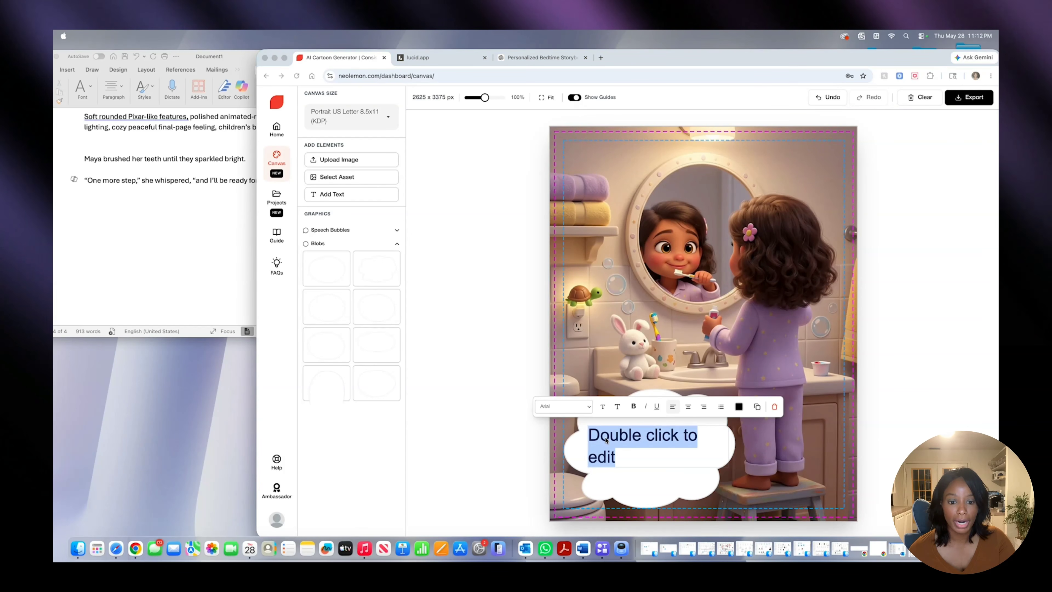
- Replace the placeholder text in the cloud with "Maya brushed her teeth until they sparkled bright."
{"action": "left_click", "coordinate": [607, 439]}
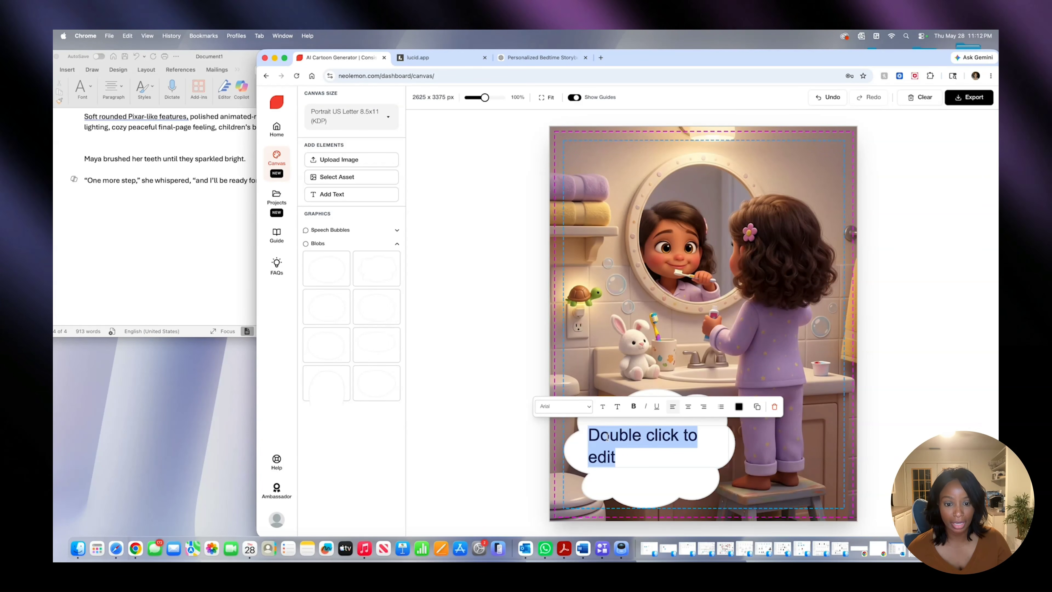
{"action": "type", "text": "Maya brush"}
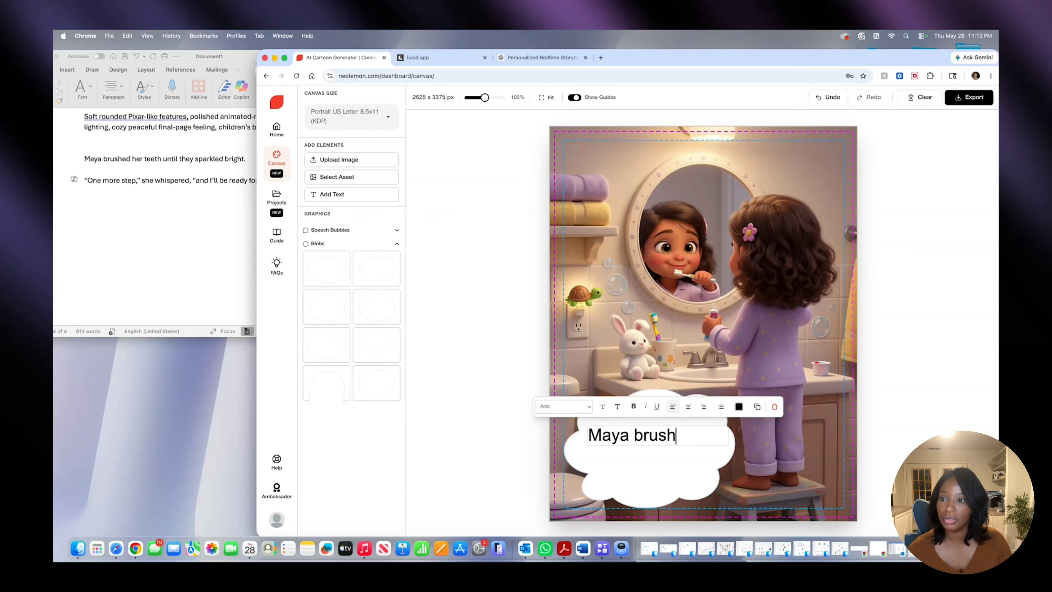
{"action": "type", "text": "ed her teeth until t"}
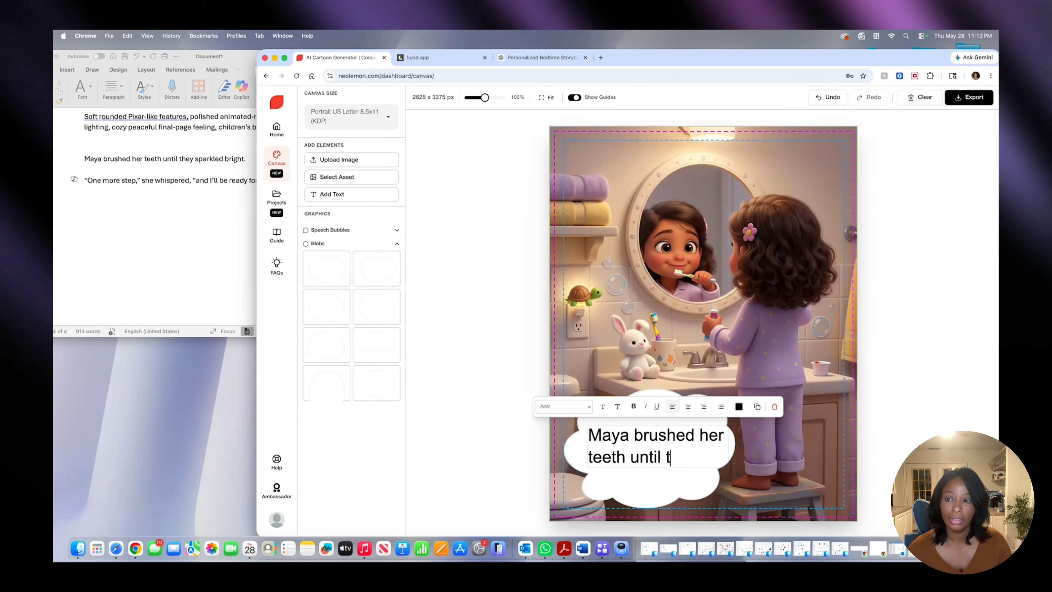
{"action": "type", "text": "hey s"}
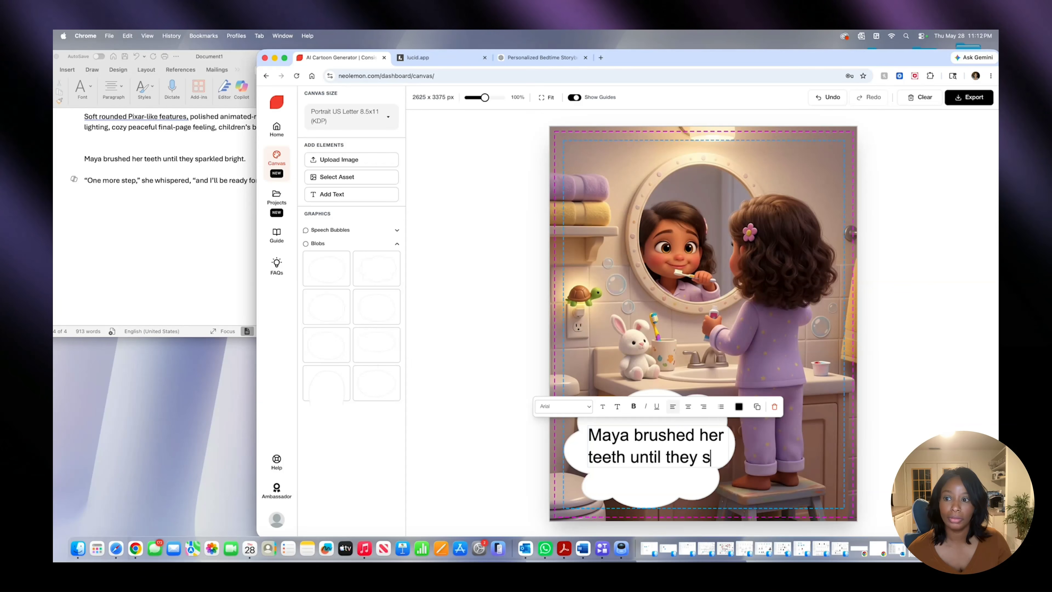
{"action": "type", "text": "parkled bright."}
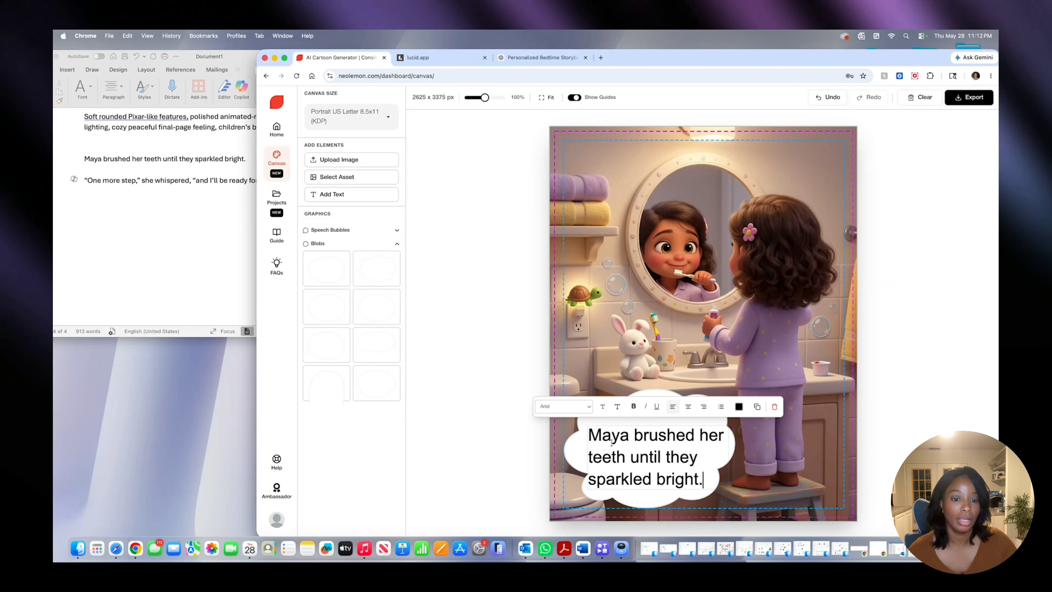
- Color the story text in the cloud blue (RGB 51, 138, 204) and leave its text box selected
{"action": "left_click", "coordinate": [739, 407]}
{"action": "left_click_drag", "start_coordinate": [773, 475], "coordinate": [795, 475]}
{"action": "left_click", "coordinate": [808, 421]}
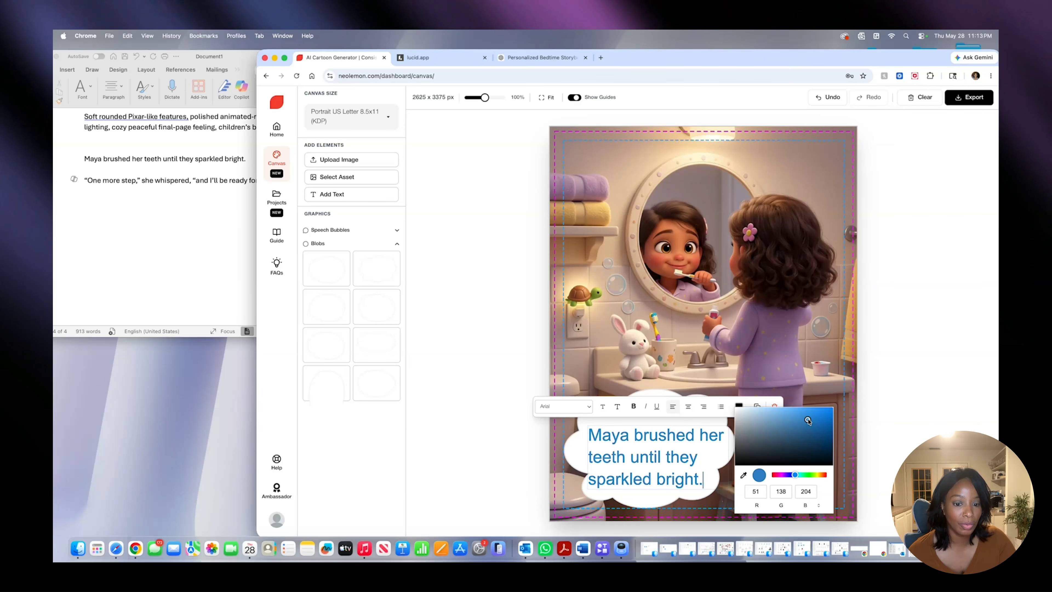
{"action": "left_click", "coordinate": [638, 457]}
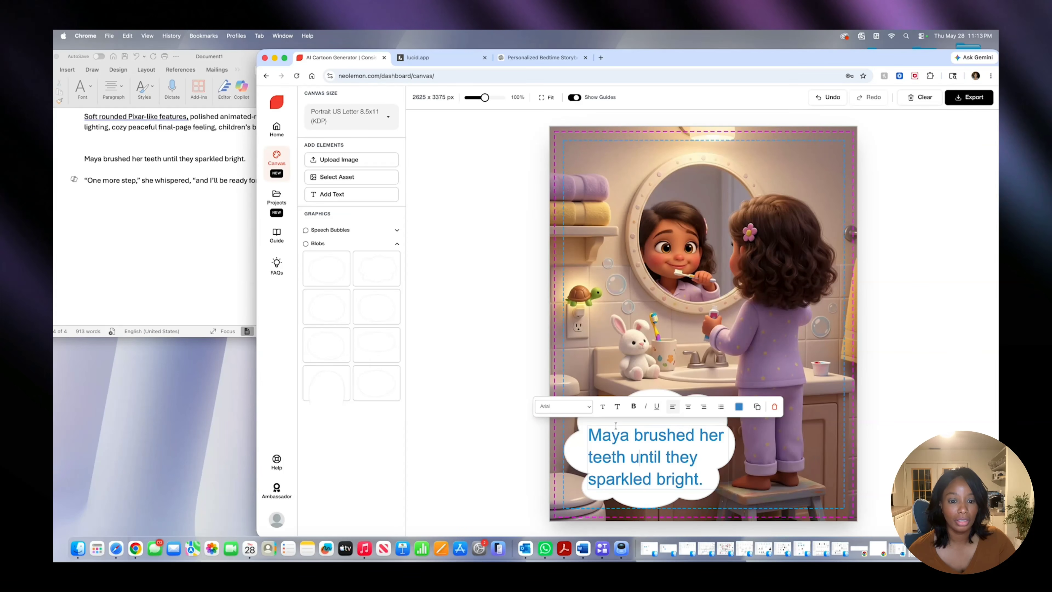
{"action": "left_click", "coordinate": [582, 443]}
{"action": "left_click", "coordinate": [606, 440]}
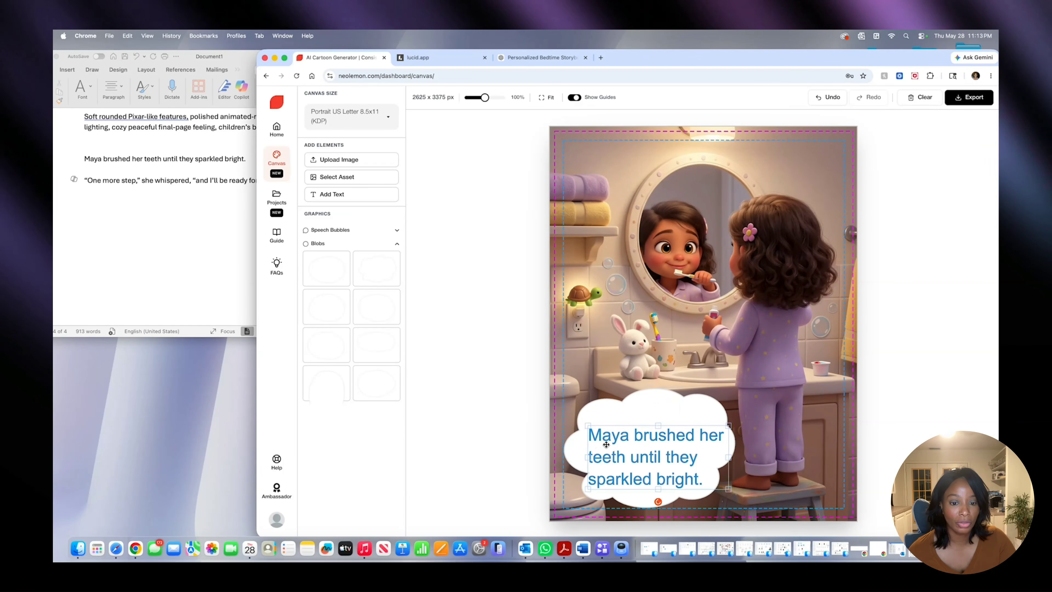
- Move the story text slightly higher in the white cloud and set its font to Times New Roman
{"action": "left_click_drag", "start_coordinate": [621, 438], "coordinate": [620, 431]}
{"action": "left_click", "coordinate": [564, 399]}
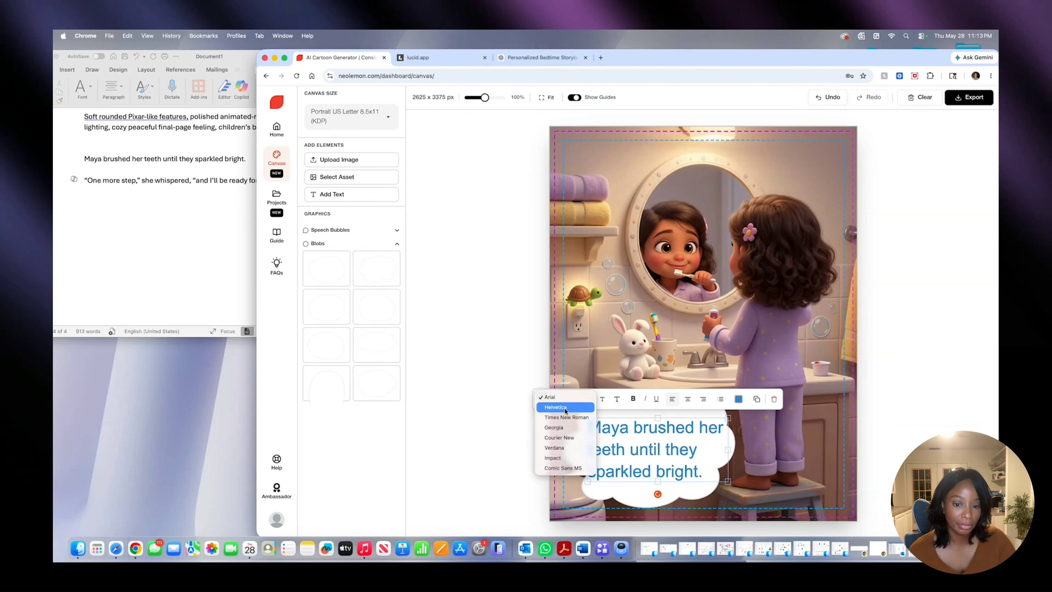
{"action": "left_click", "coordinate": [560, 419]}
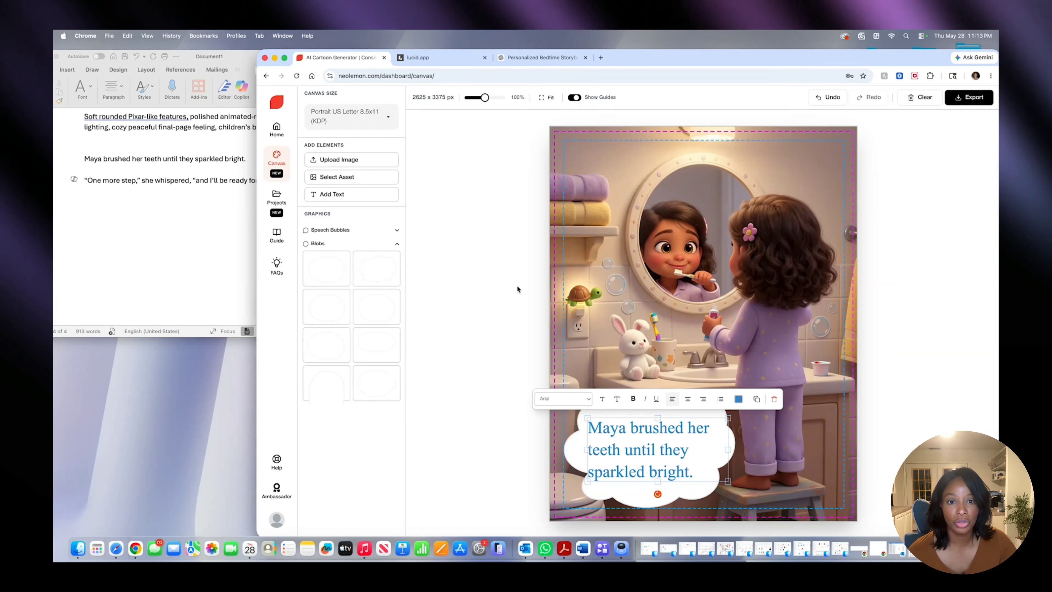
- Clear the canvas and fill the whole page with the My Background asset of the rainbow and castle landscape
{"action": "left_click", "coordinate": [923, 102]}
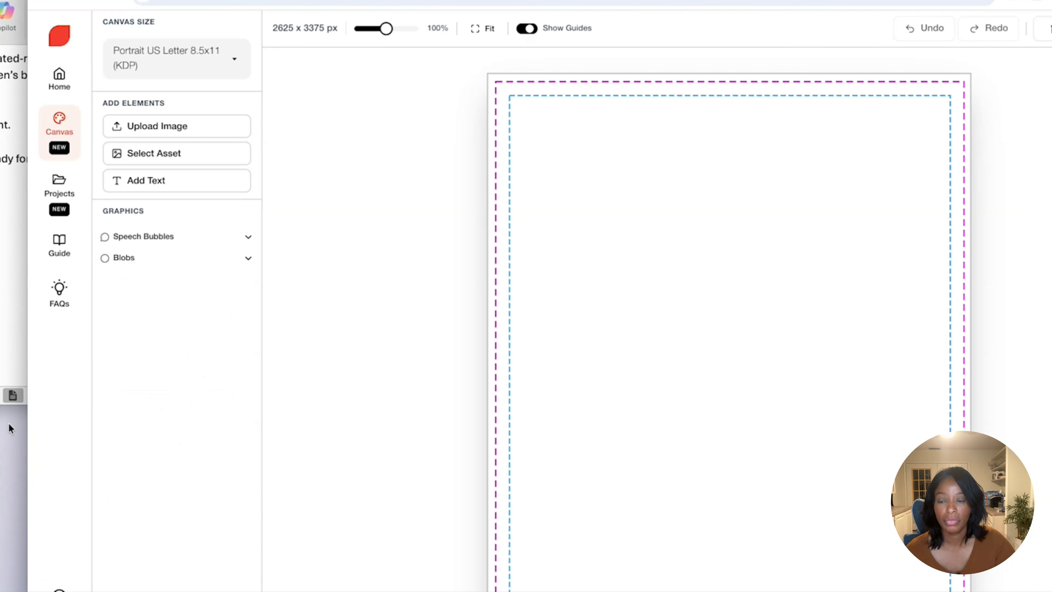
{"action": "left_click", "coordinate": [168, 156]}
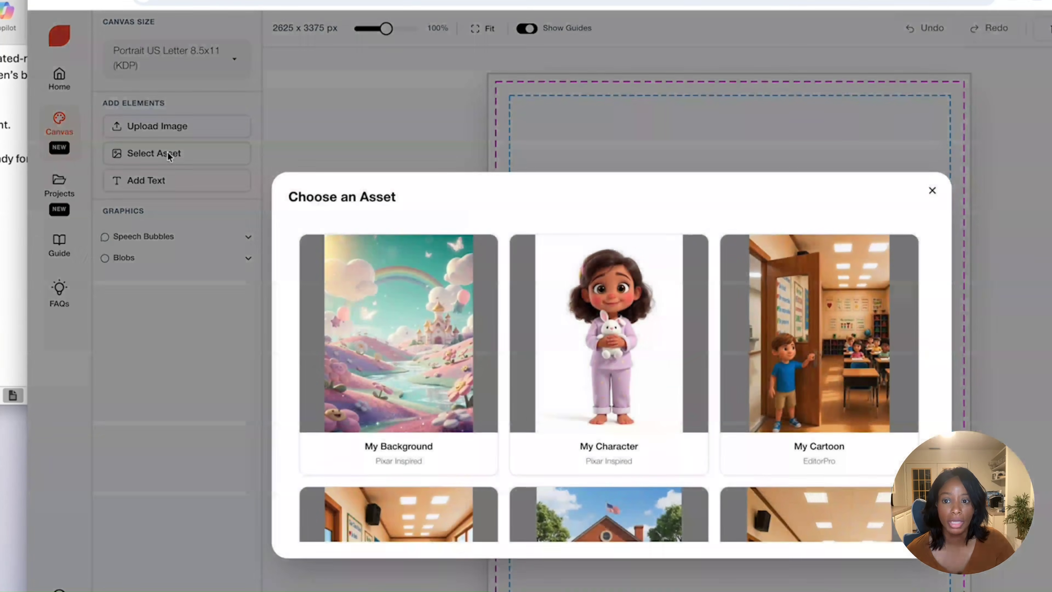
{"action": "left_click", "coordinate": [397, 328]}
{"action": "left_click", "coordinate": [396, 360]}
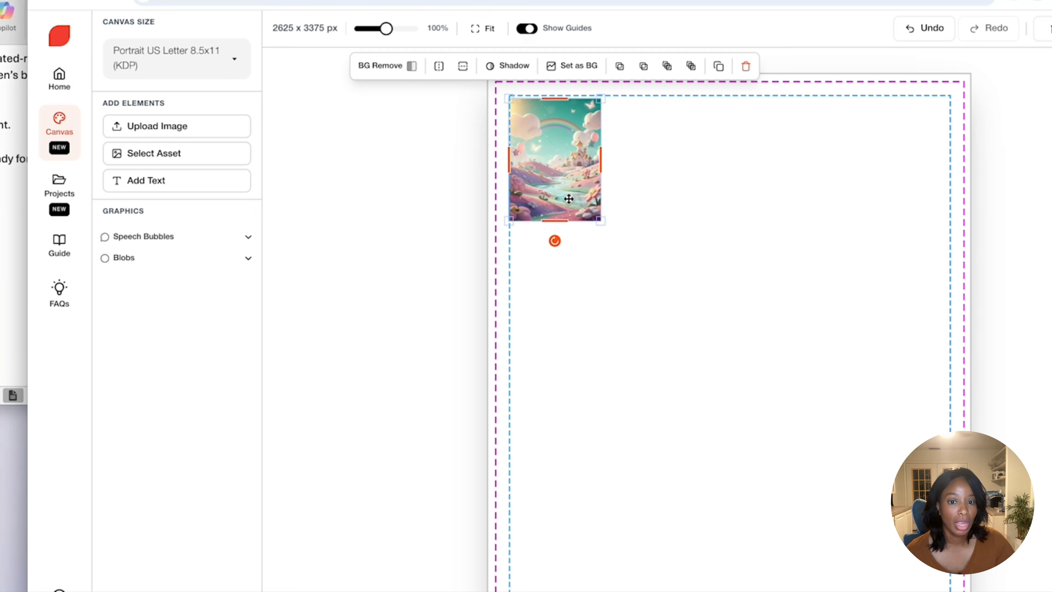
{"action": "left_click_drag", "start_coordinate": [511, 139], "coordinate": [527, 118]}
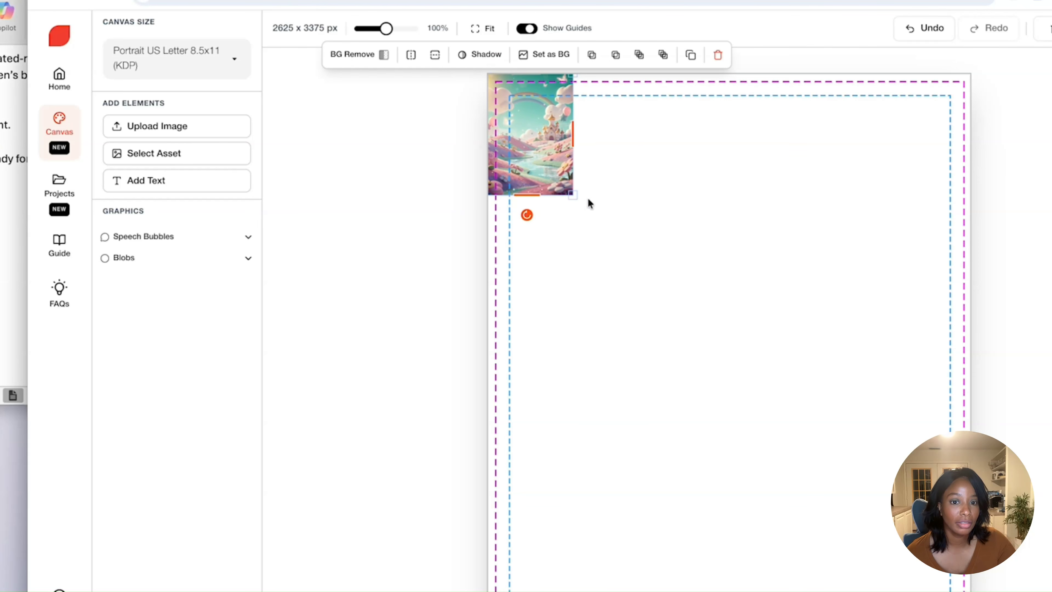
{"action": "left_click_drag", "start_coordinate": [576, 195], "coordinate": [969, 591]}
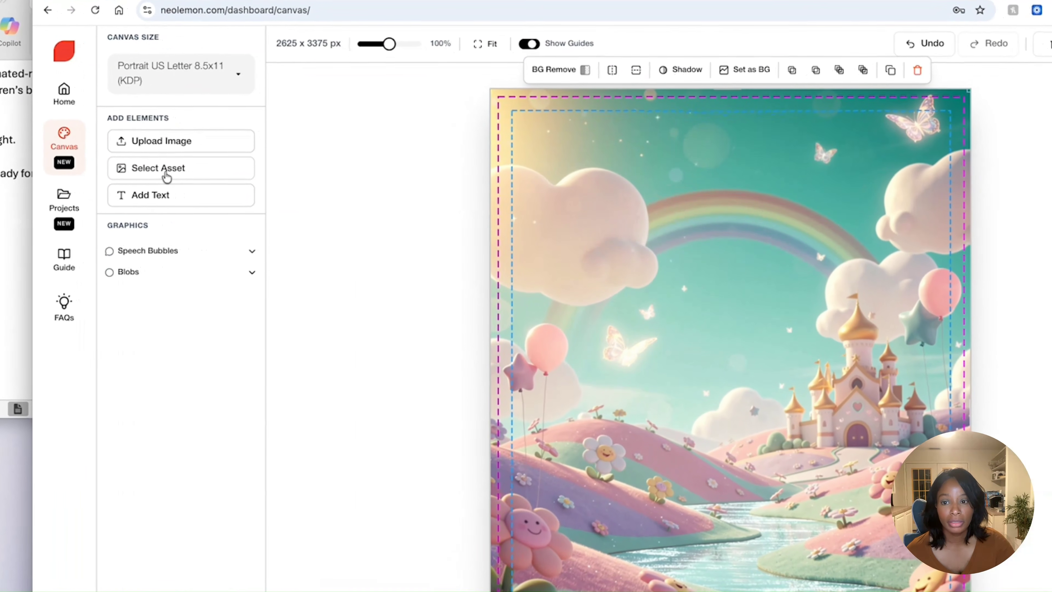
- Insert the My Character asset of Maya holding her bunny in the glowing night garden
{"action": "left_click", "coordinate": [166, 176]}
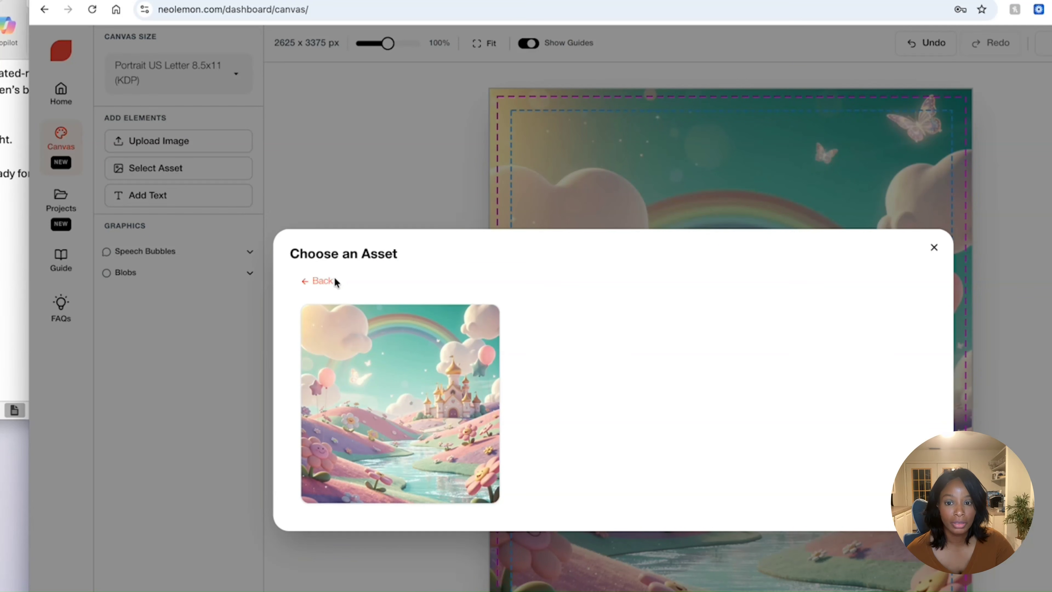
{"action": "left_click", "coordinate": [334, 282]}
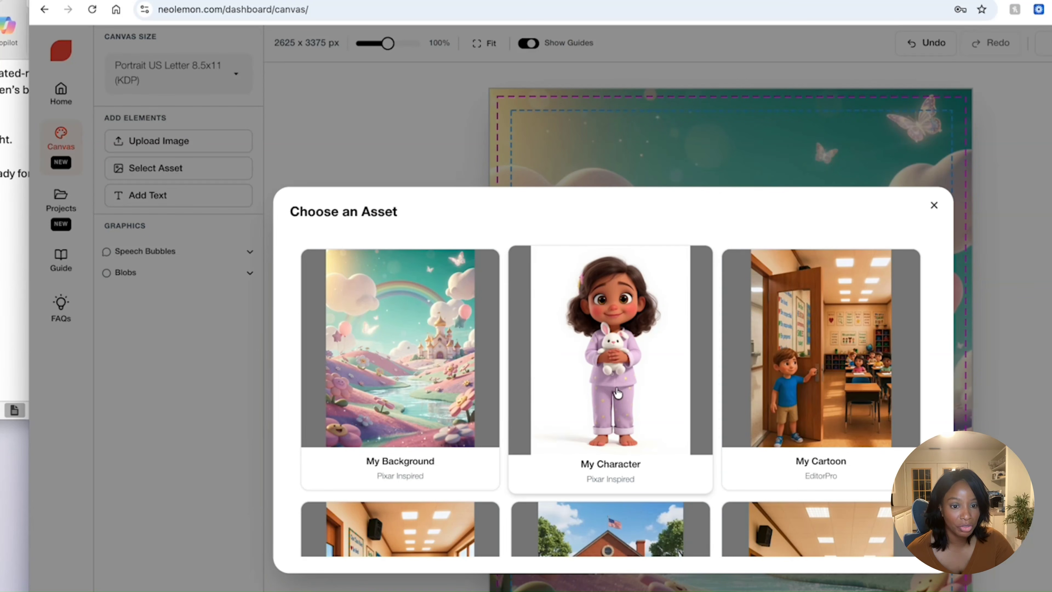
{"action": "left_click", "coordinate": [619, 384]}
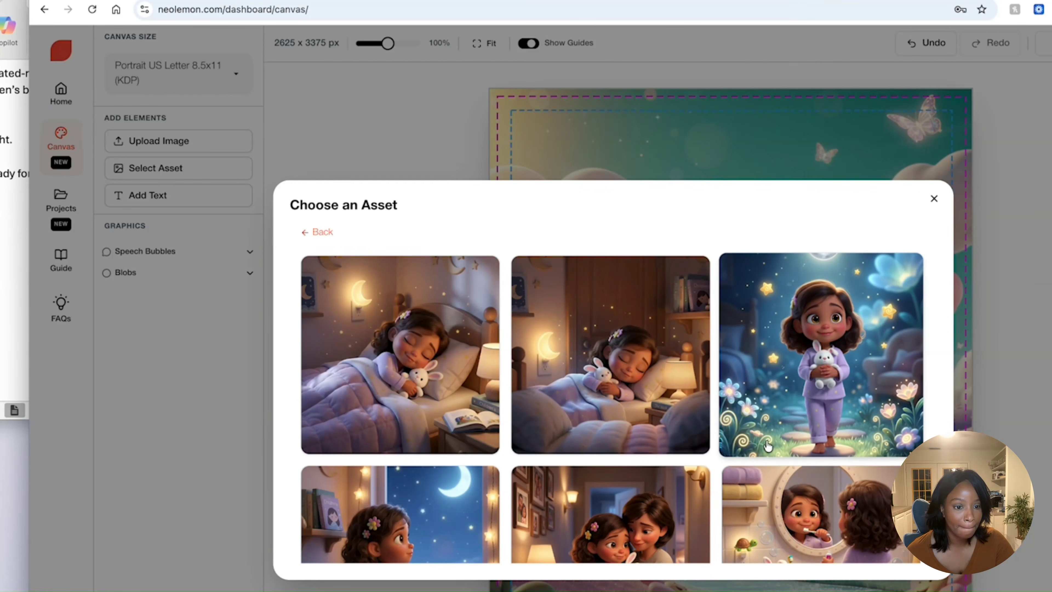
{"action": "left_click", "coordinate": [813, 377]}
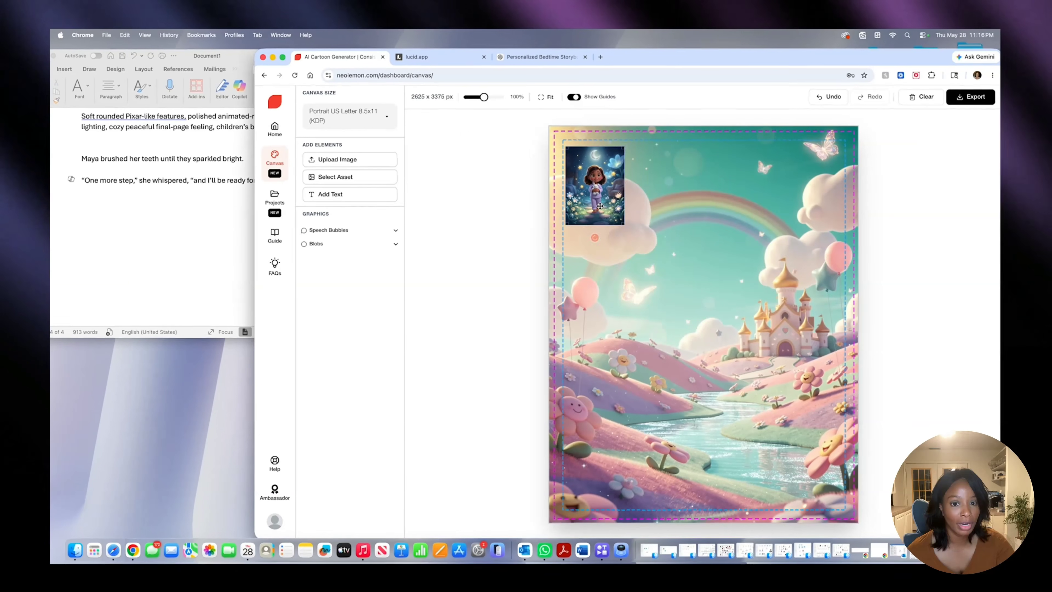
- Enlarge the Maya image, remove its background, and stand her on the green riverbank in front of the castle
{"action": "left_click_drag", "start_coordinate": [556, 188], "coordinate": [682, 442]}
{"action": "left_click", "coordinate": [674, 351]}
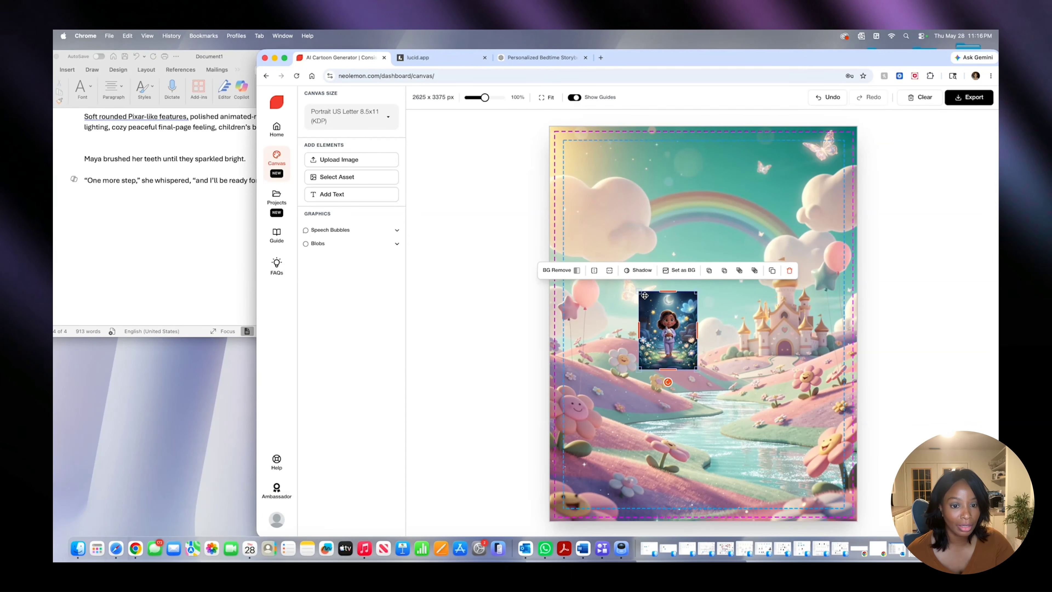
{"action": "left_click_drag", "start_coordinate": [639, 291], "coordinate": [587, 221]}
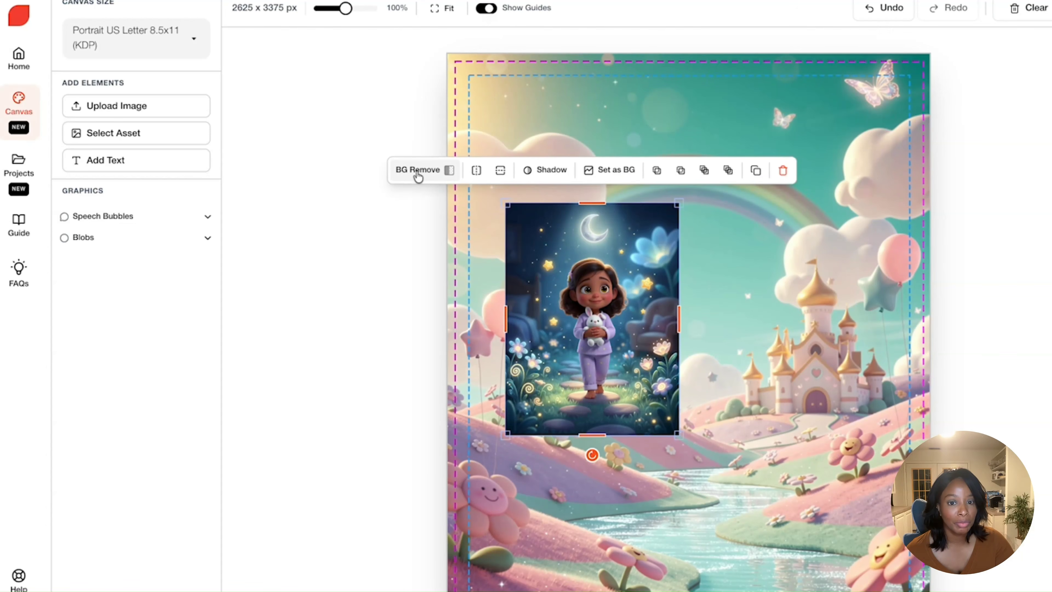
{"action": "left_click", "coordinate": [418, 176]}
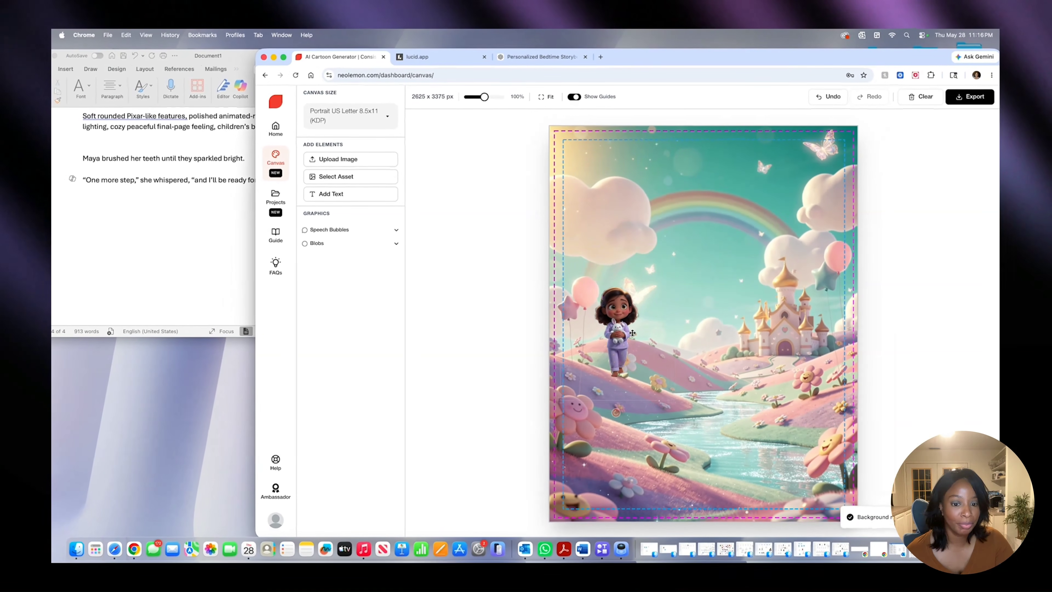
{"action": "left_click_drag", "start_coordinate": [632, 333], "coordinate": [784, 389]}
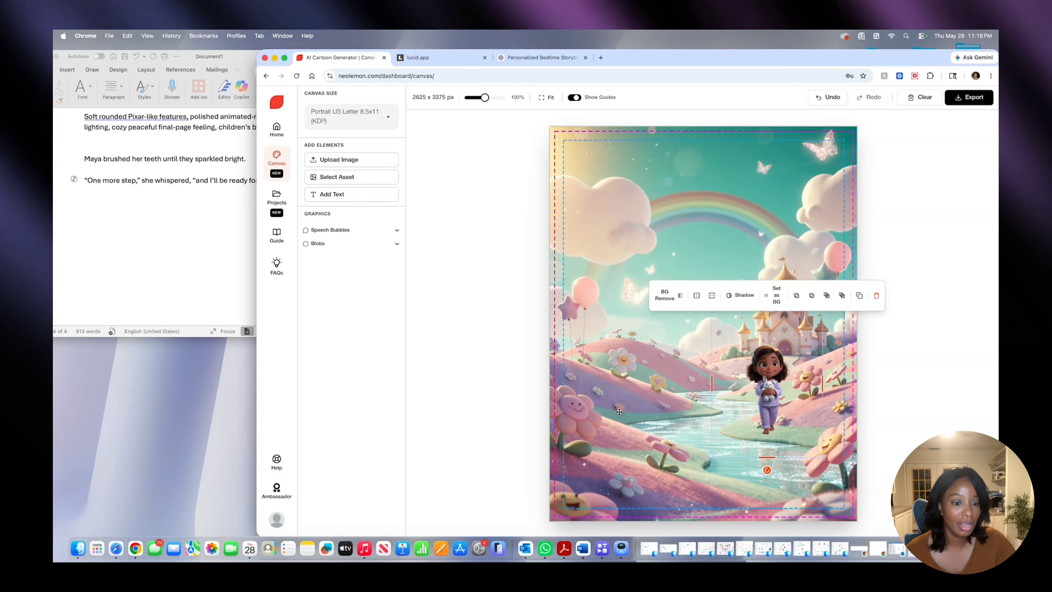
- Apply a Backdrop shadow to the Maya cutout on the riverbank
{"action": "left_click", "coordinate": [745, 295]}
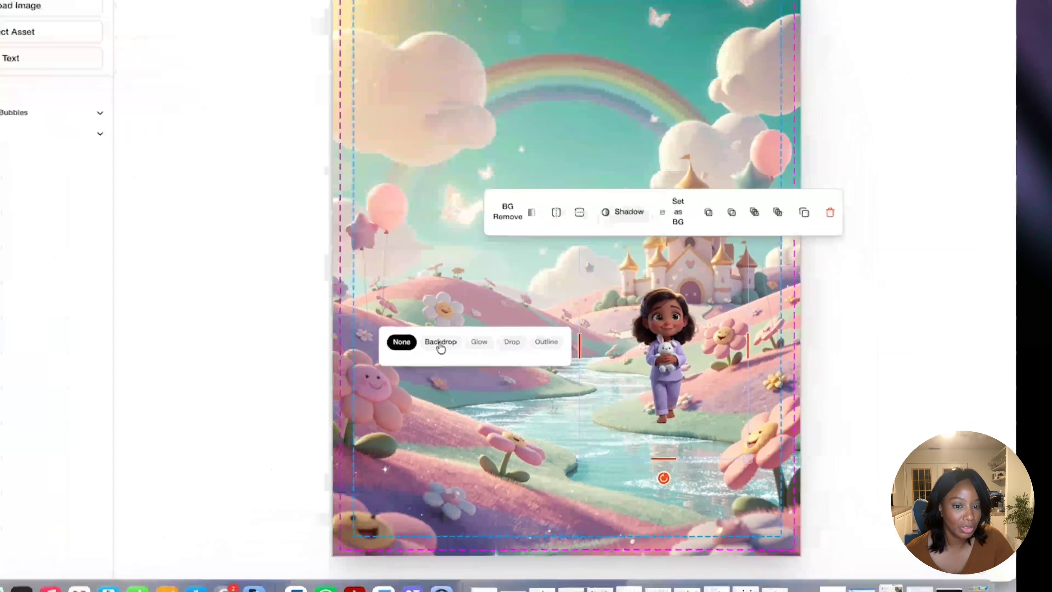
{"action": "left_click", "coordinate": [620, 380]}
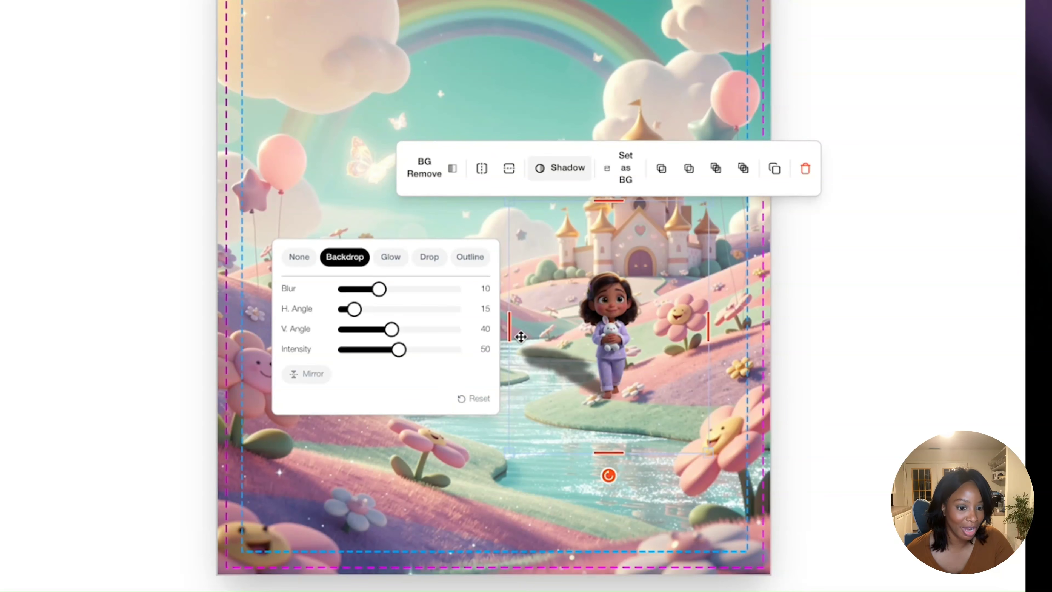
{"action": "left_click", "coordinate": [582, 355]}
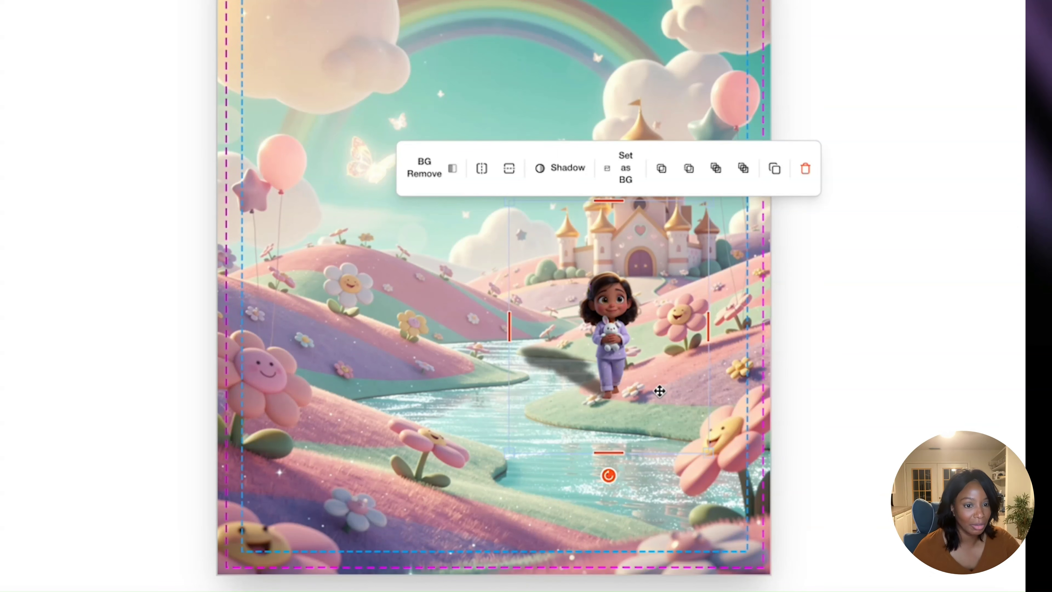
- Soften Maya's backdrop shadow with blur 7, horizontal angle 65, vertical angle 43 and intensity 27, and deselect her
{"action": "left_click", "coordinate": [574, 170]}
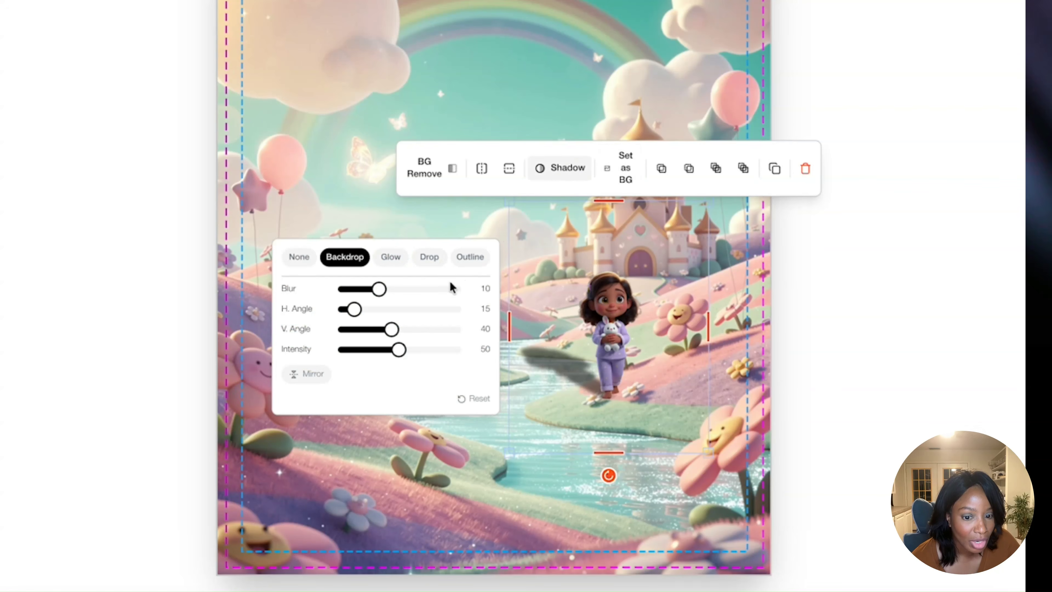
{"action": "mouse_move", "coordinate": [398, 339]}
{"action": "left_mouse_down"}
{"action": "mouse_move", "coordinate": [370, 334]}
{"action": "mouse_move", "coordinate": [398, 339]}
{"action": "left_mouse_up"}
{"action": "left_click_drag", "start_coordinate": [353, 314], "coordinate": [383, 316]}
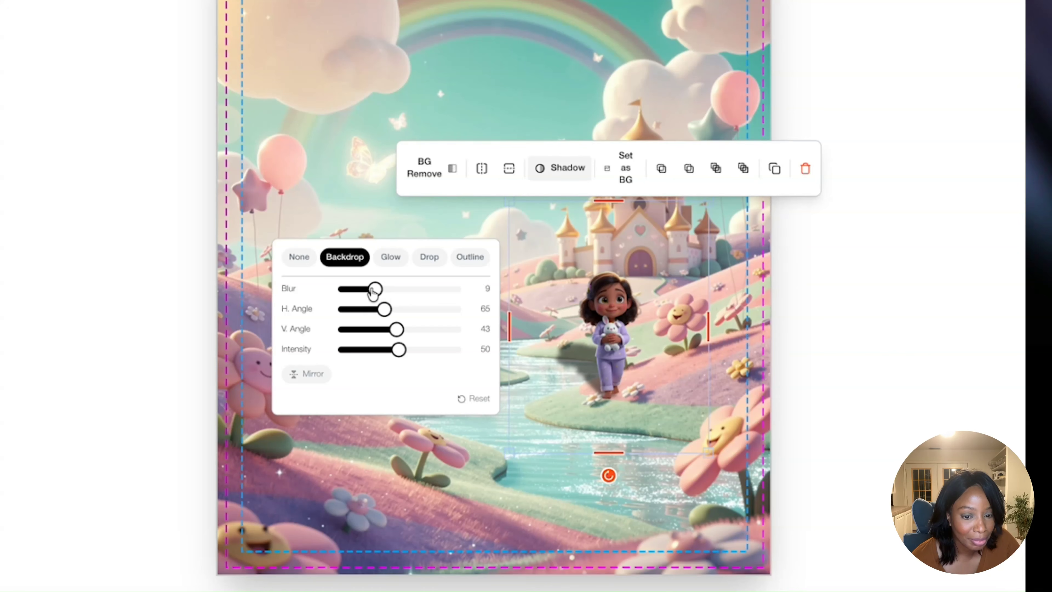
{"action": "left_click_drag", "start_coordinate": [401, 353], "coordinate": [373, 353]}
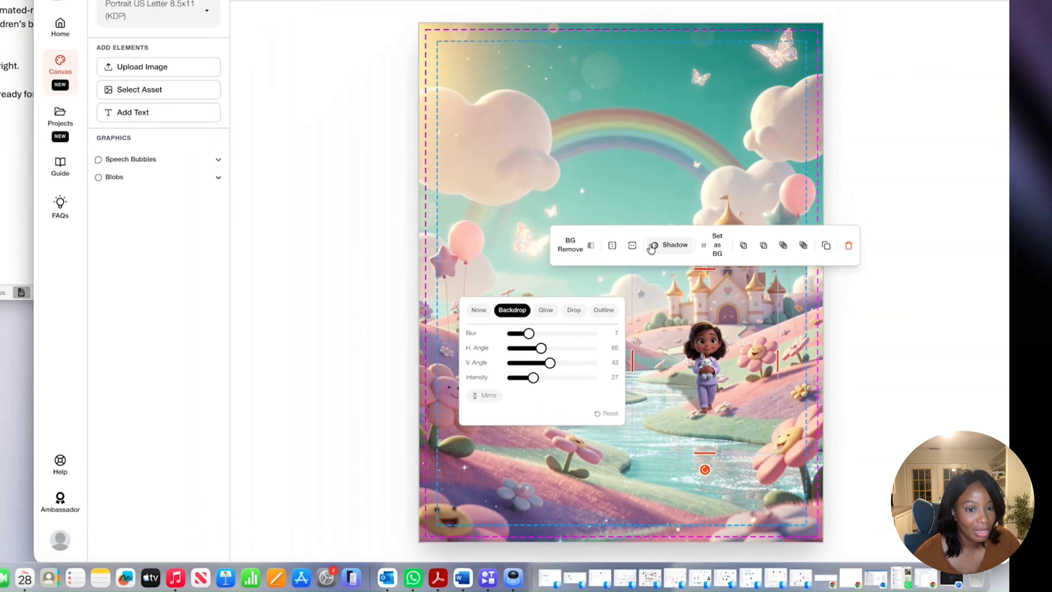
{"action": "left_click", "coordinate": [541, 170]}
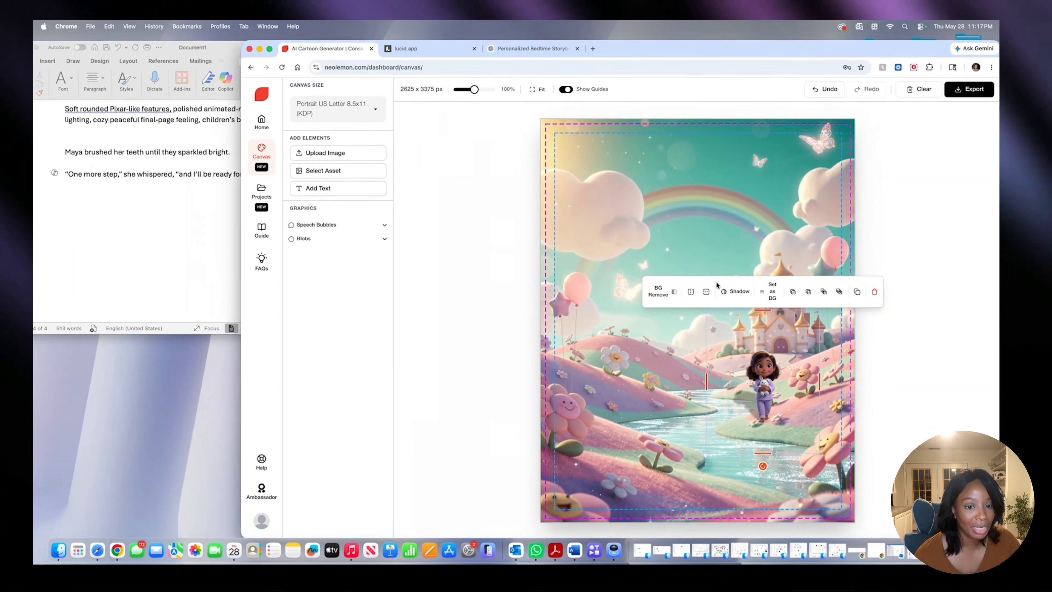
{"action": "left_click", "coordinate": [569, 318]}
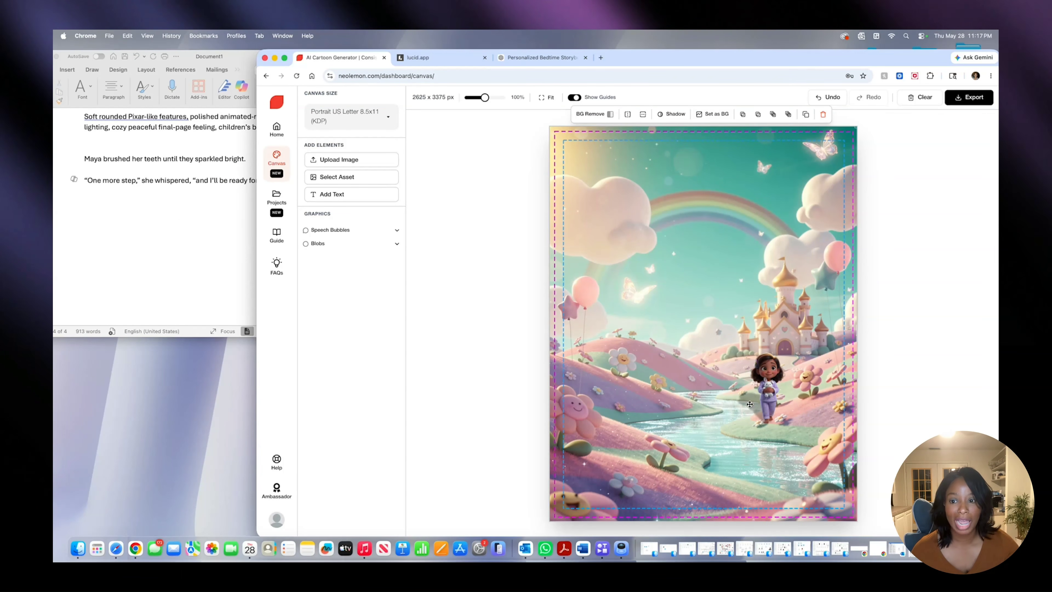
{"action": "left_click", "coordinate": [397, 244]}
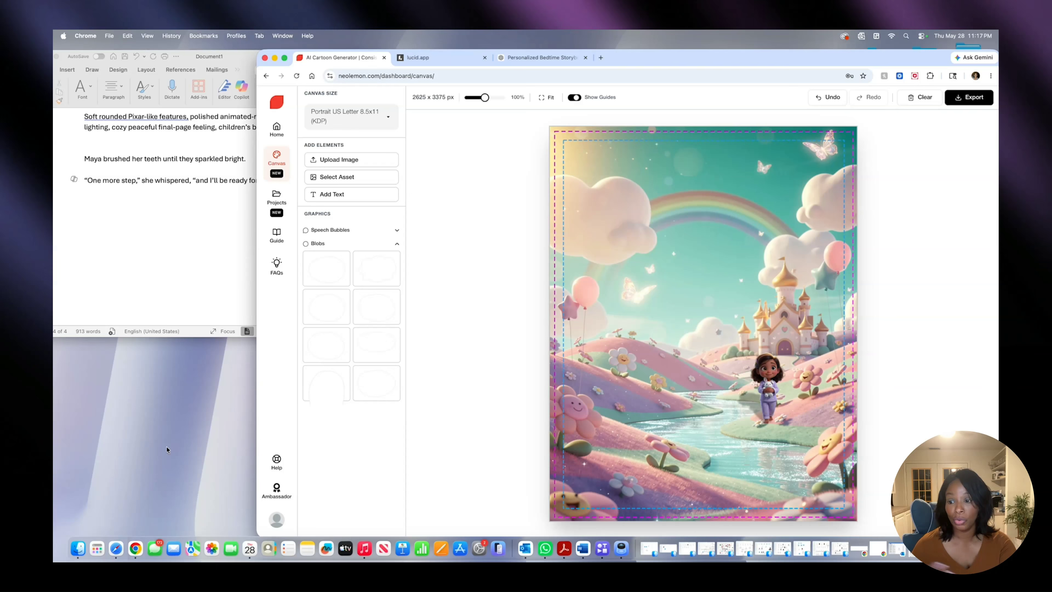
{"action": "left_click", "coordinate": [247, 426]}
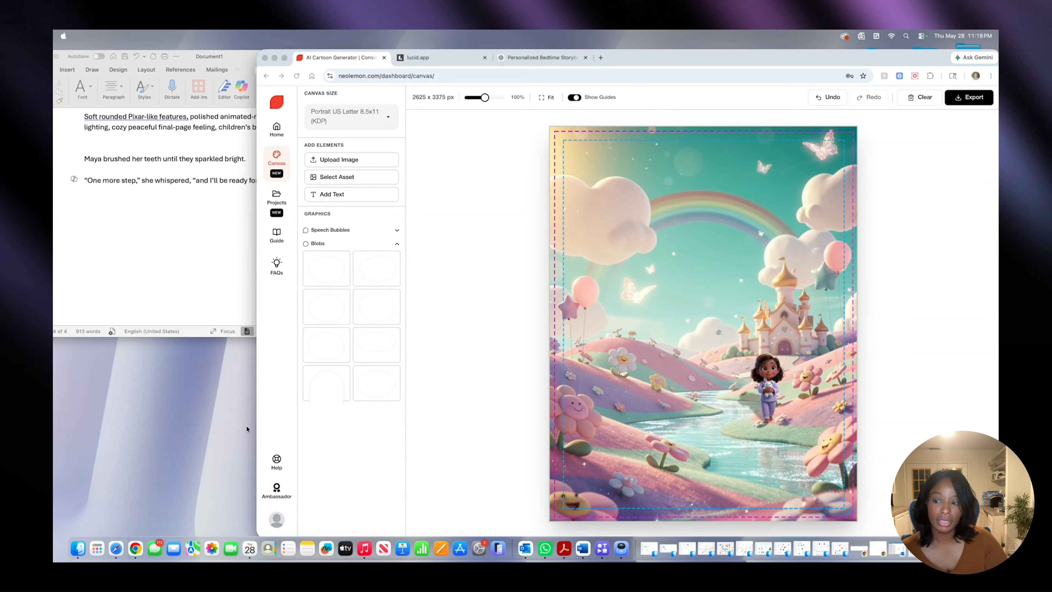